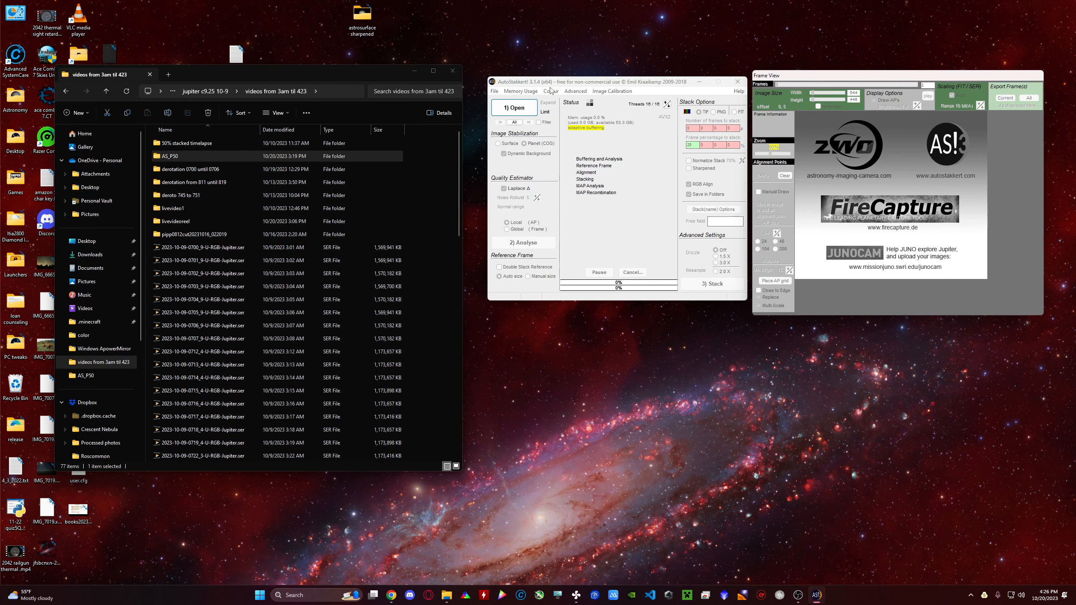
{"action": "left_click_drag", "start_coordinate": [551, 91], "coordinate": [537, 100]}
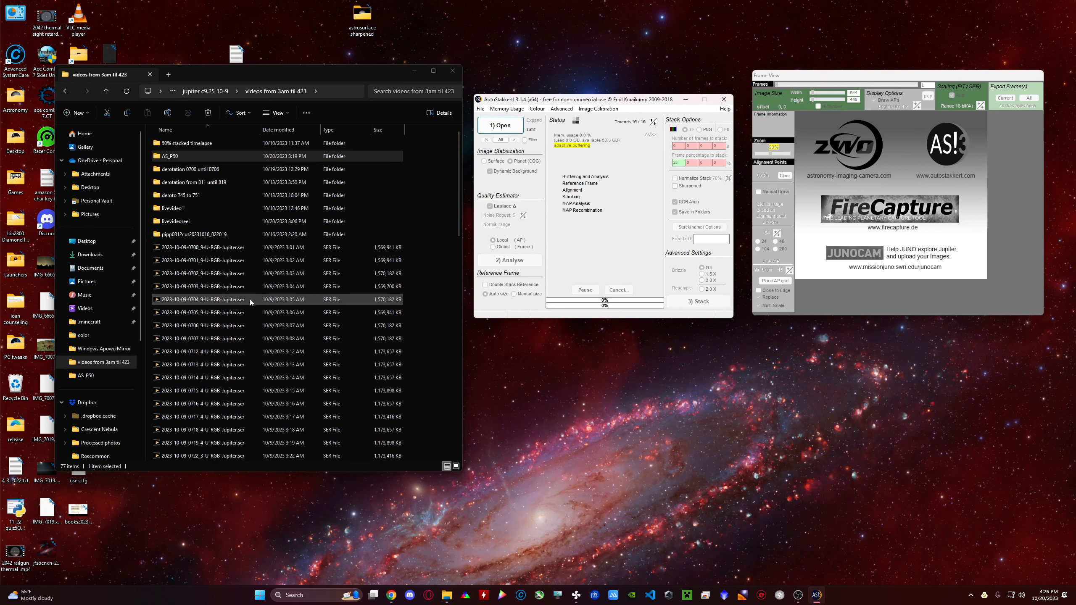
{"action": "left_click", "coordinate": [195, 182]}
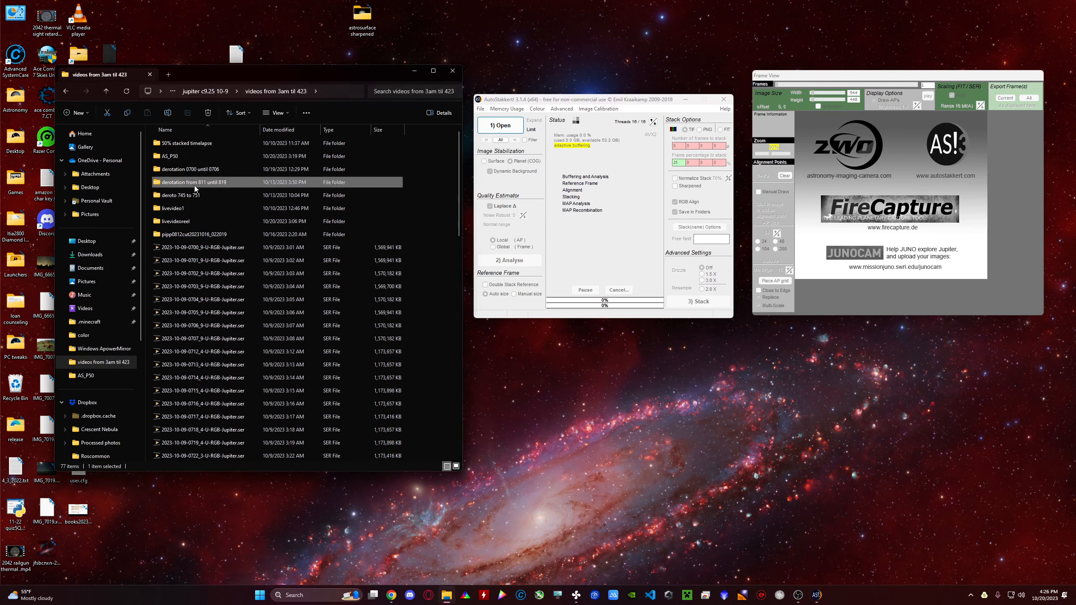
{"action": "mouse_move", "coordinate": [195, 185]}
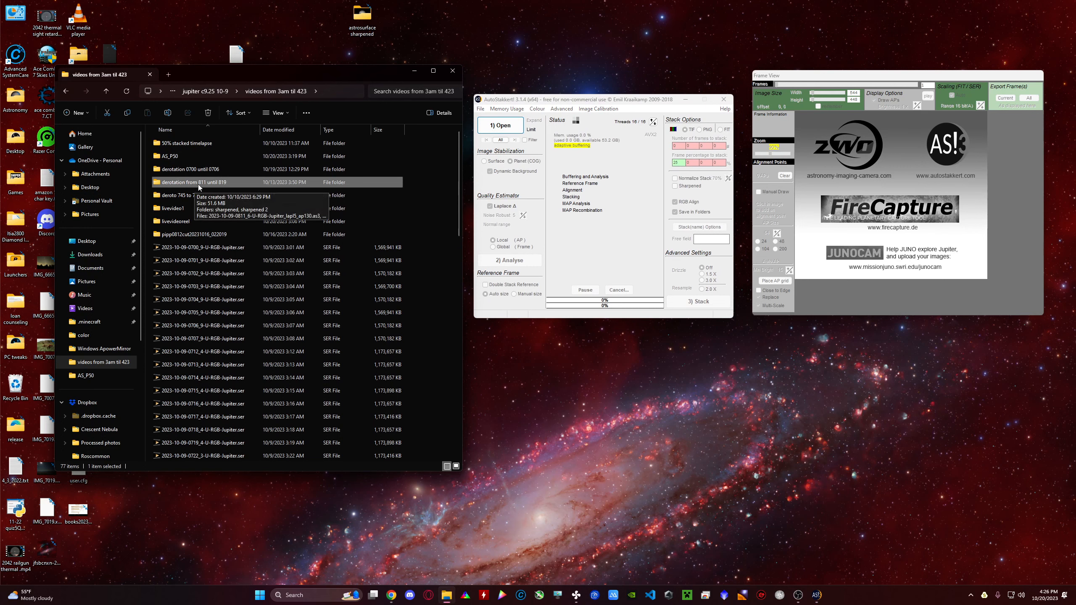
{"action": "scroll", "coordinate": [242, 215], "scroll_direction": "down", "scroll_amount": 9}
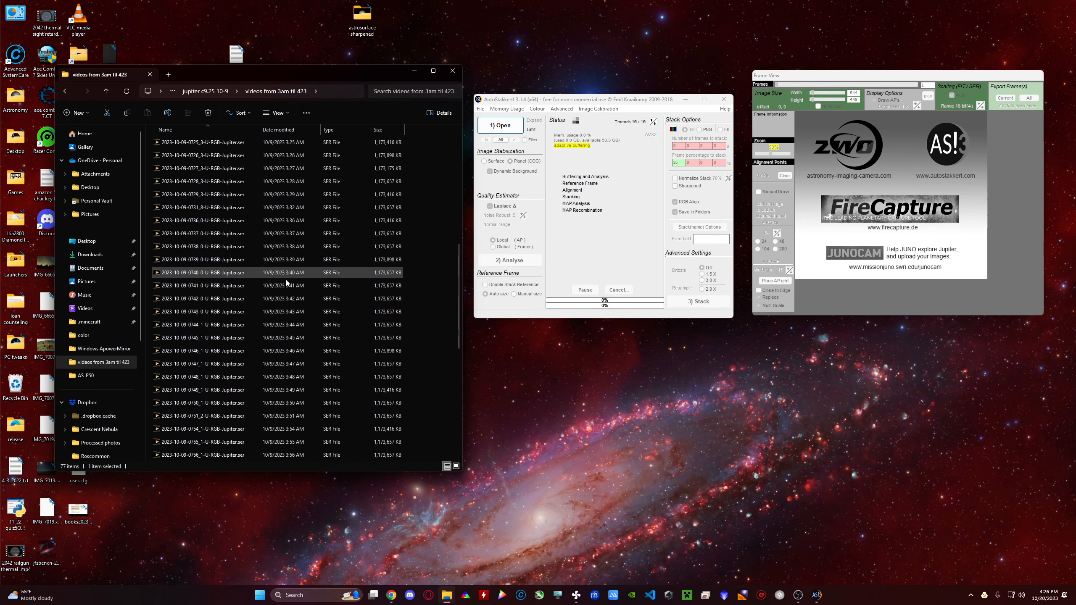
{"action": "scroll", "coordinate": [286, 279], "scroll_direction": "down", "scroll_amount": 7}
{"action": "left_click", "coordinate": [243, 377]}
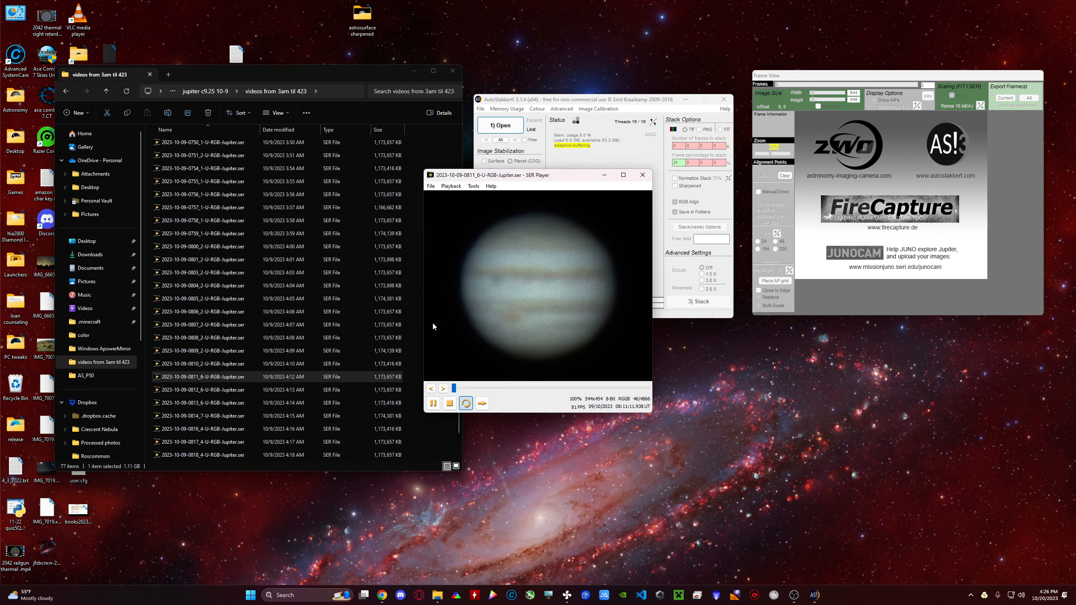
{"action": "left_click_drag", "start_coordinate": [541, 179], "coordinate": [443, 179]}
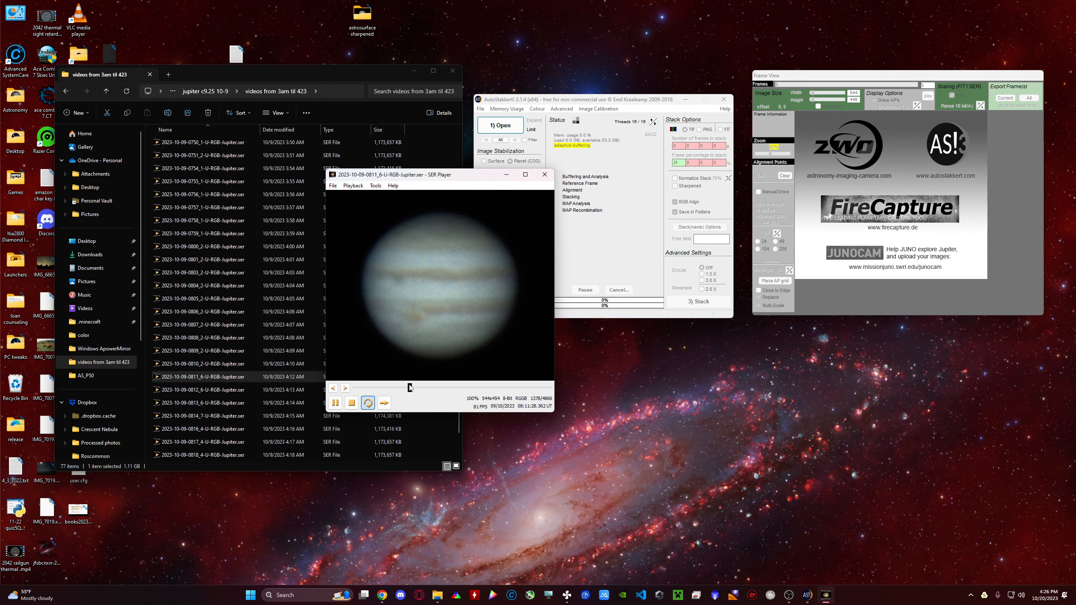
{"action": "left_click_drag", "start_coordinate": [410, 387], "coordinate": [475, 381]}
{"action": "left_click", "coordinate": [544, 174]}
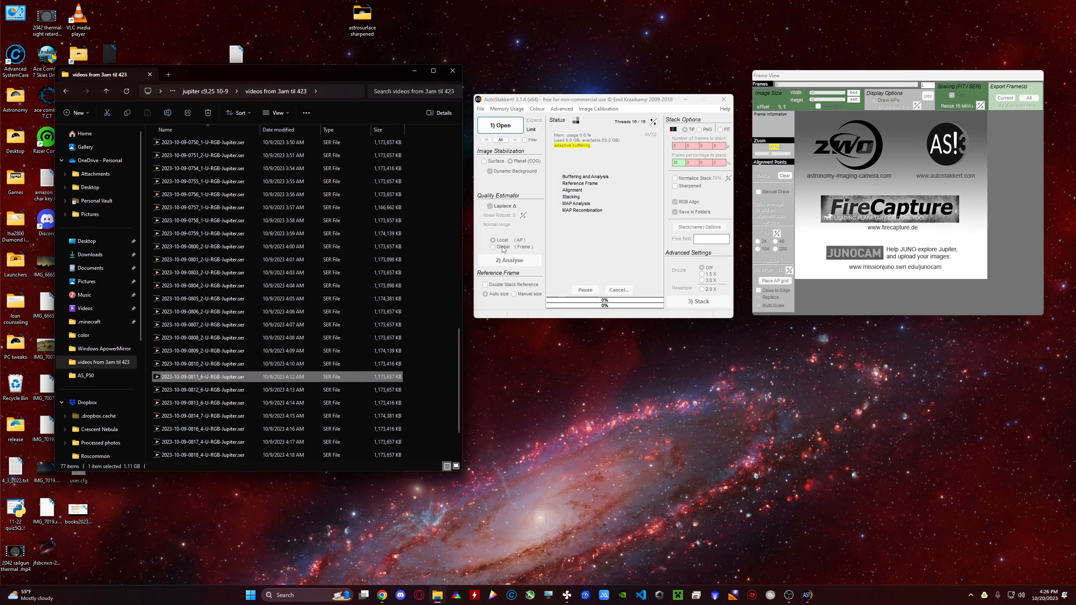
{"action": "scroll", "coordinate": [205, 399], "scroll_direction": "down", "scroll_amount": 2}
{"action": "left_click", "coordinate": [198, 393]}
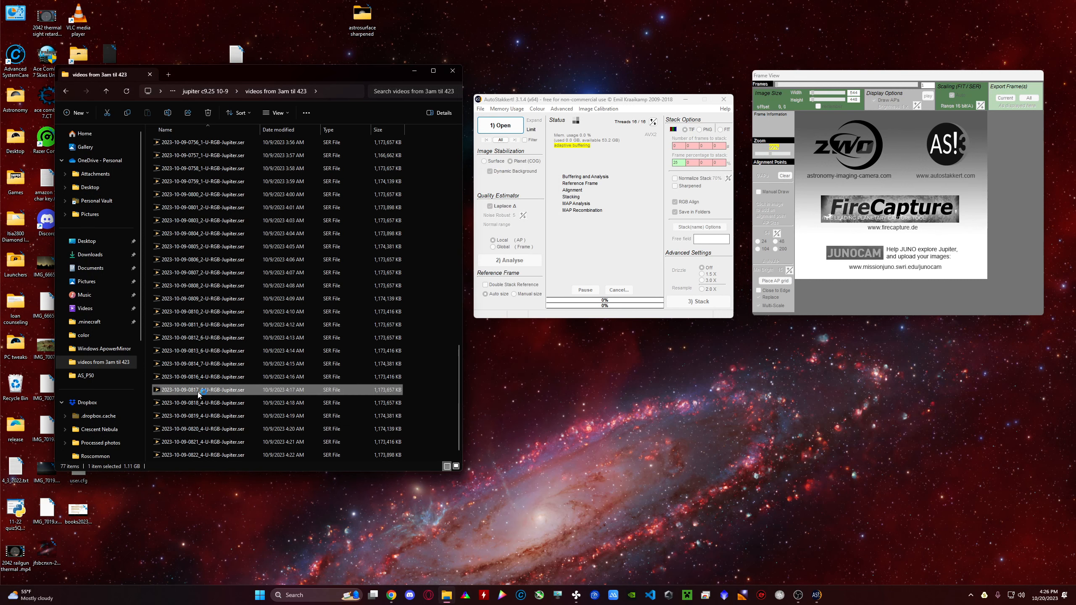
{"action": "double_click", "coordinate": [204, 387]}
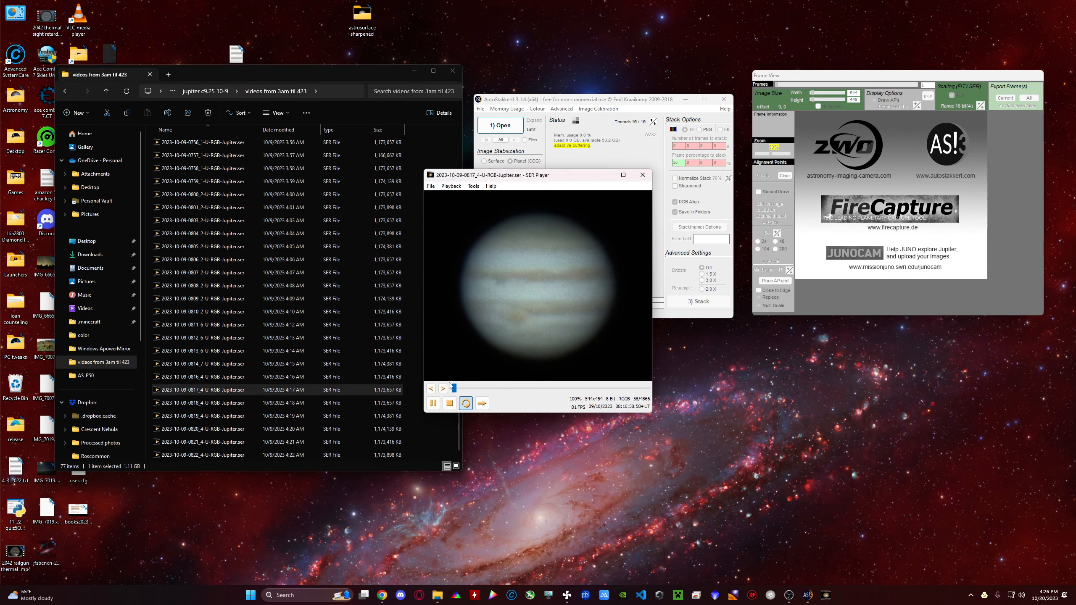
{"action": "left_click_drag", "start_coordinate": [473, 389], "coordinate": [535, 369]}
{"action": "left_click", "coordinate": [642, 174]}
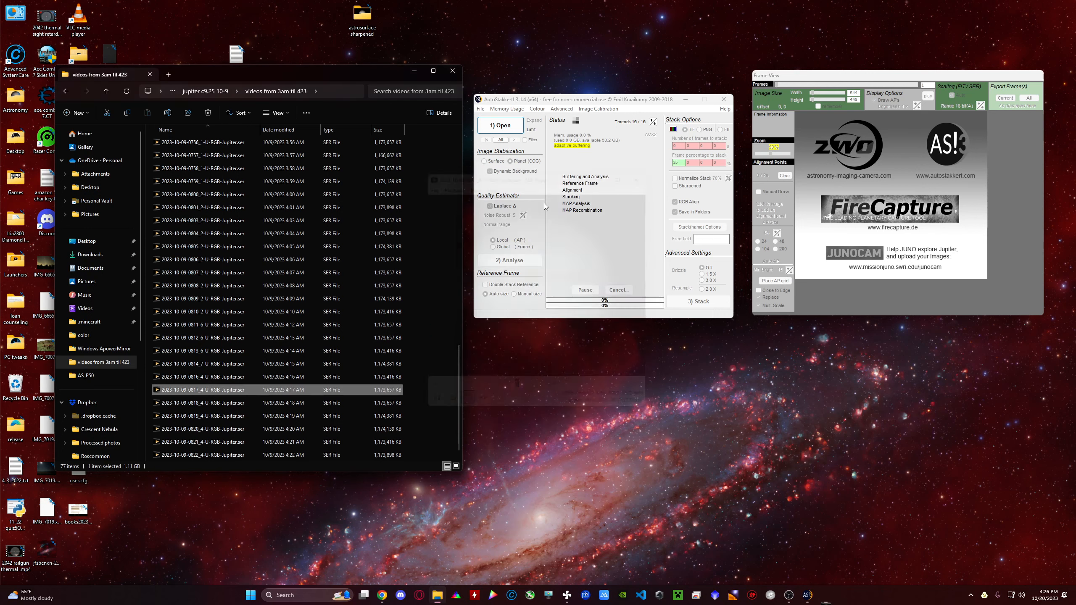
{"action": "scroll", "coordinate": [334, 253], "scroll_direction": "up", "scroll_amount": 8}
{"action": "scroll", "coordinate": [334, 252], "scroll_direction": "up", "scroll_amount": 7}
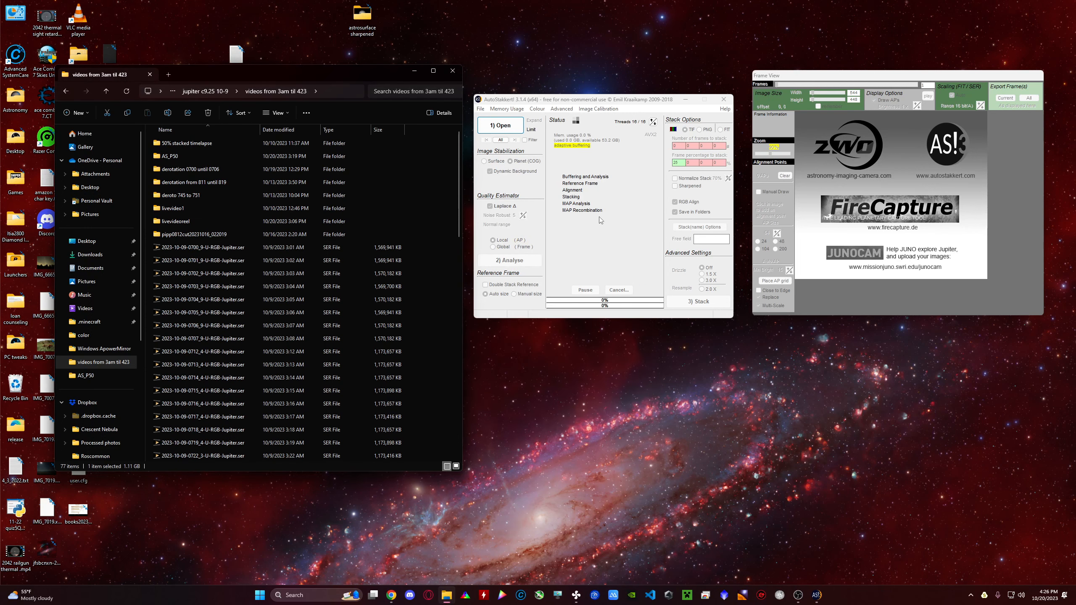
{"action": "left_click", "coordinate": [507, 130]}
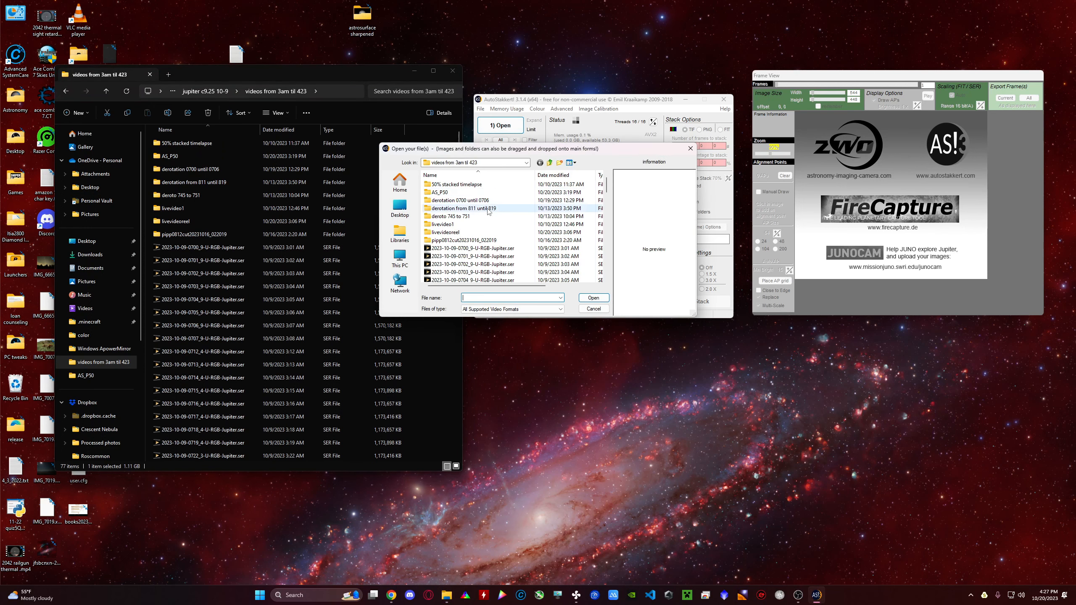
{"action": "double_click", "coordinate": [482, 209]}
{"action": "double_click", "coordinate": [517, 208]}
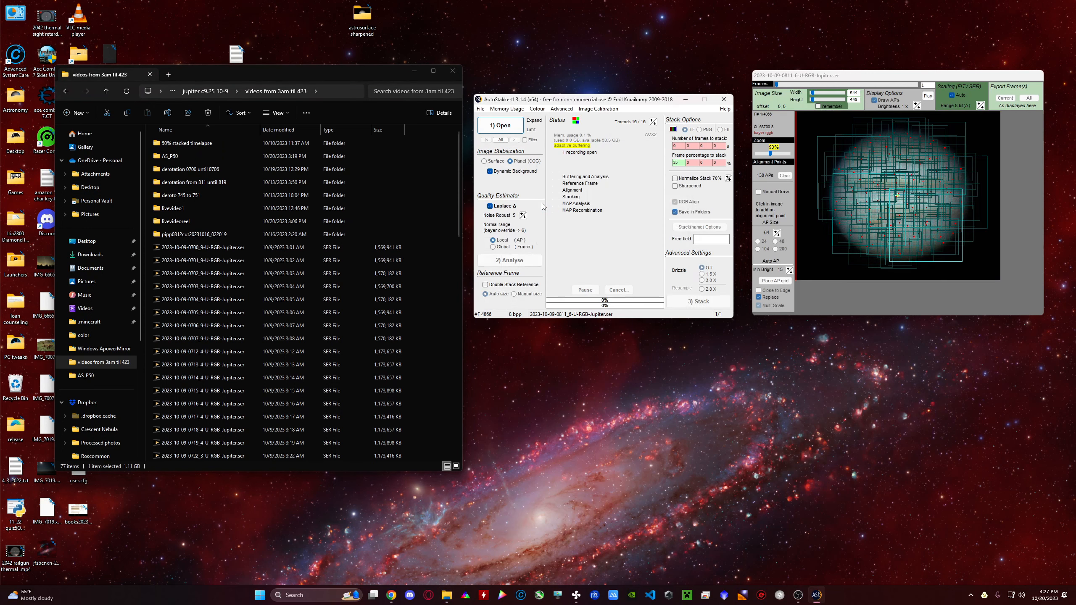
{"action": "left_click_drag", "start_coordinate": [682, 162], "coordinate": [656, 158]}
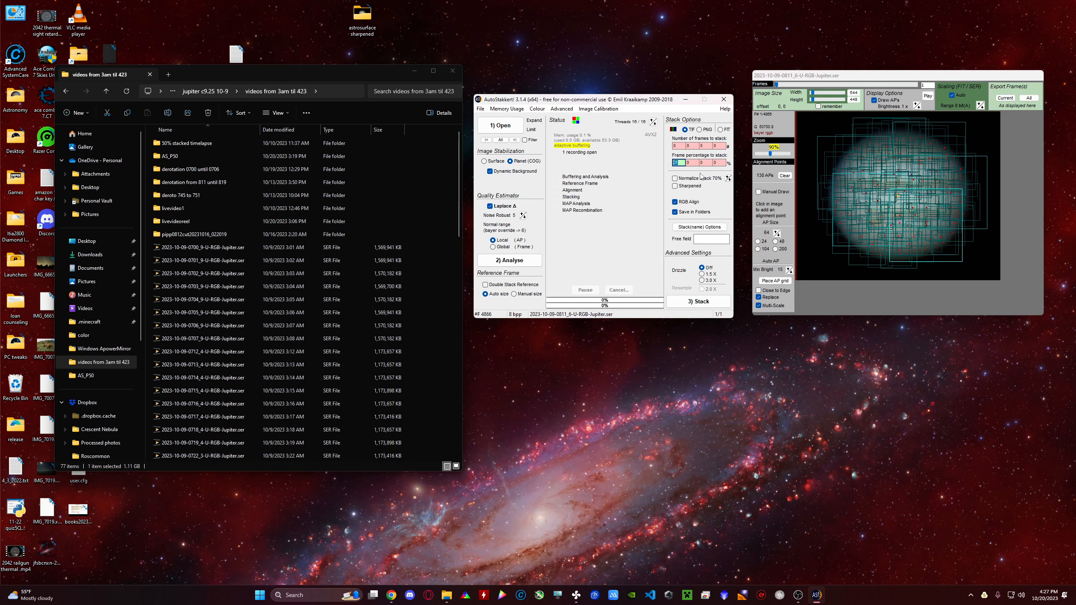
{"action": "left_click", "coordinate": [939, 239]}
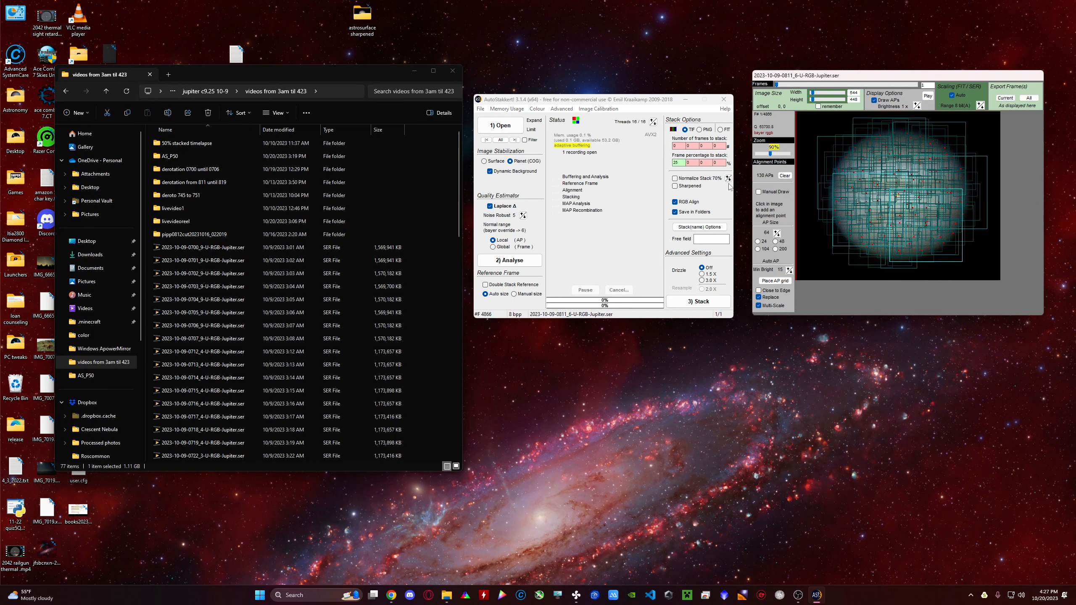
{"action": "left_click", "coordinate": [724, 100]}
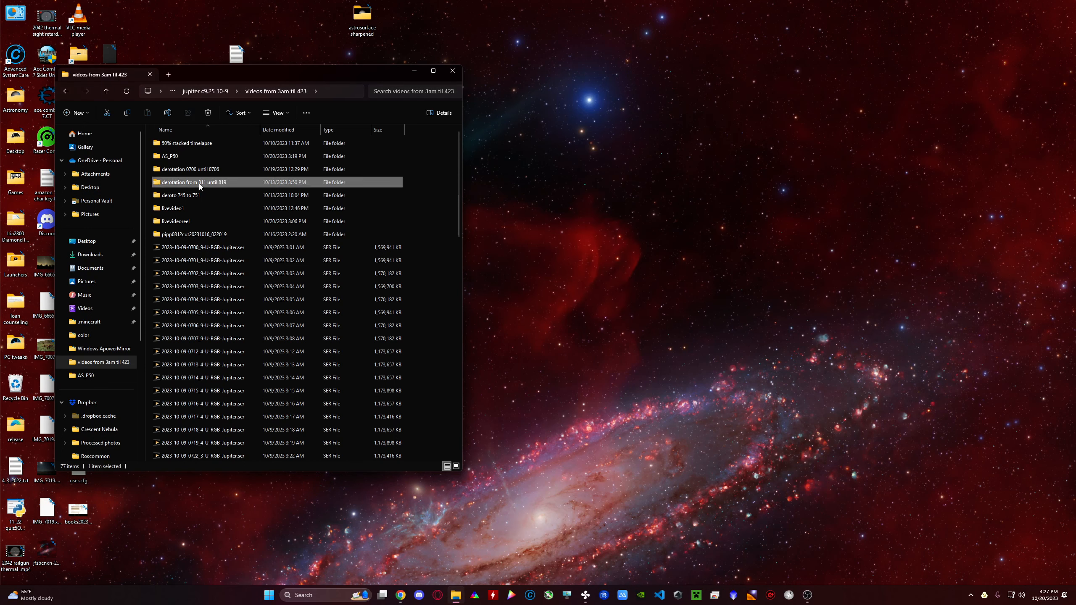
Open the folder "derotation from 811 until 819" in File Explorer and launch AstroSurface
{"action": "double_click", "coordinate": [190, 182]}
{"action": "left_click_drag", "start_coordinate": [233, 84], "coordinate": [408, 100]}
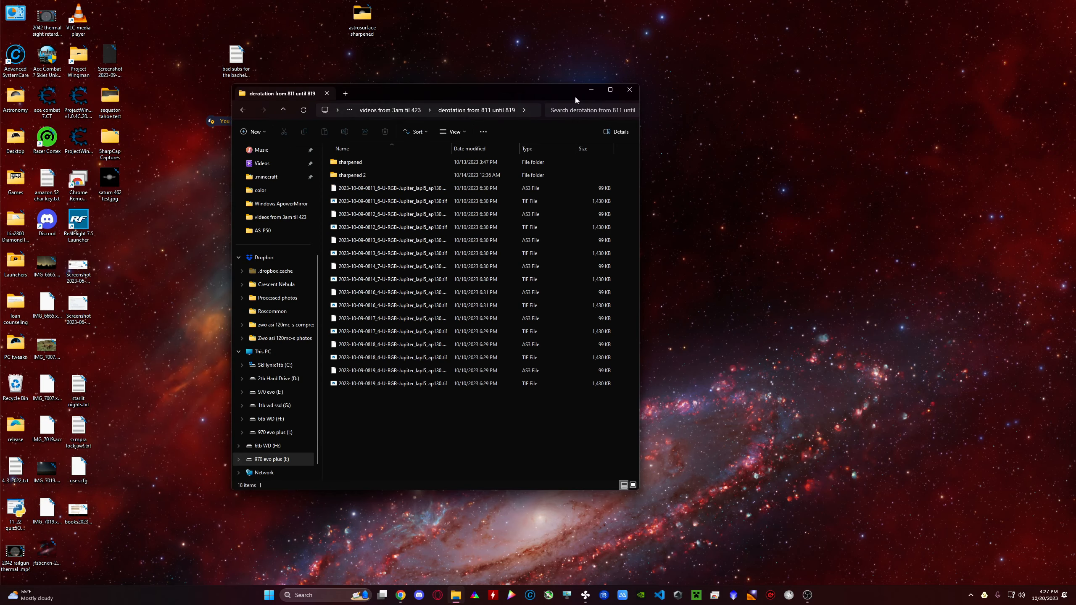
{"action": "left_click", "coordinate": [752, 595]}
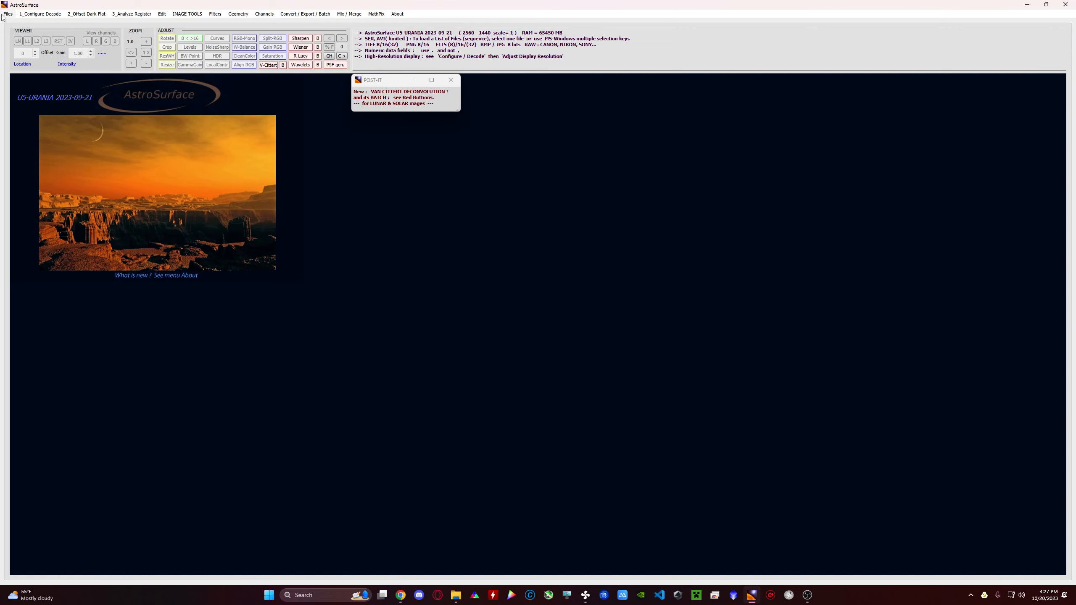
{"action": "left_click", "coordinate": [3, 14]}
{"action": "left_click", "coordinate": [25, 23]}
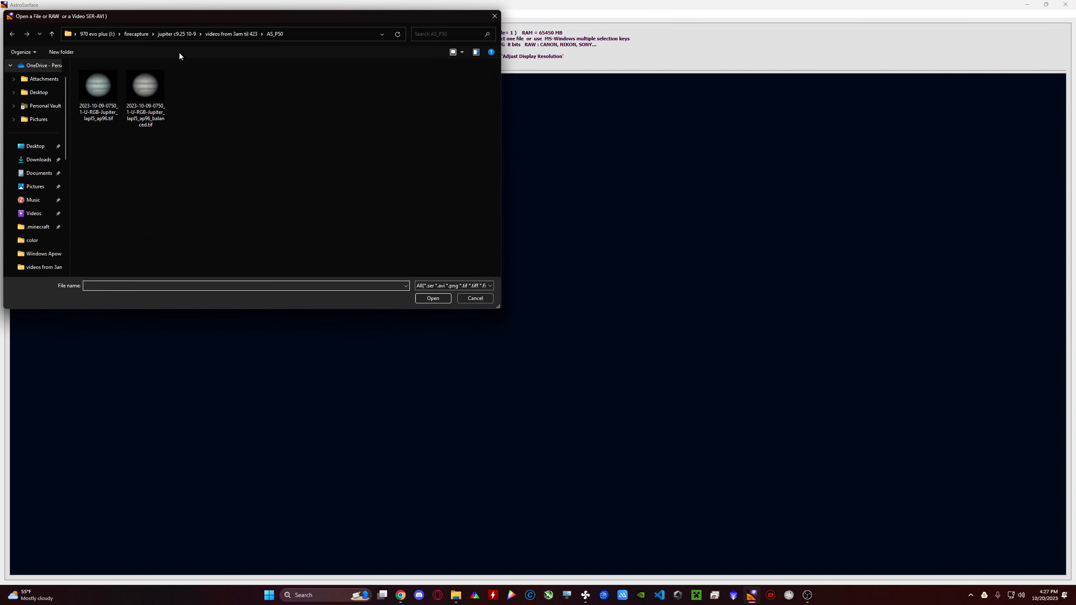
{"action": "left_click", "coordinate": [165, 39]}
{"action": "double_click", "coordinate": [144, 106]}
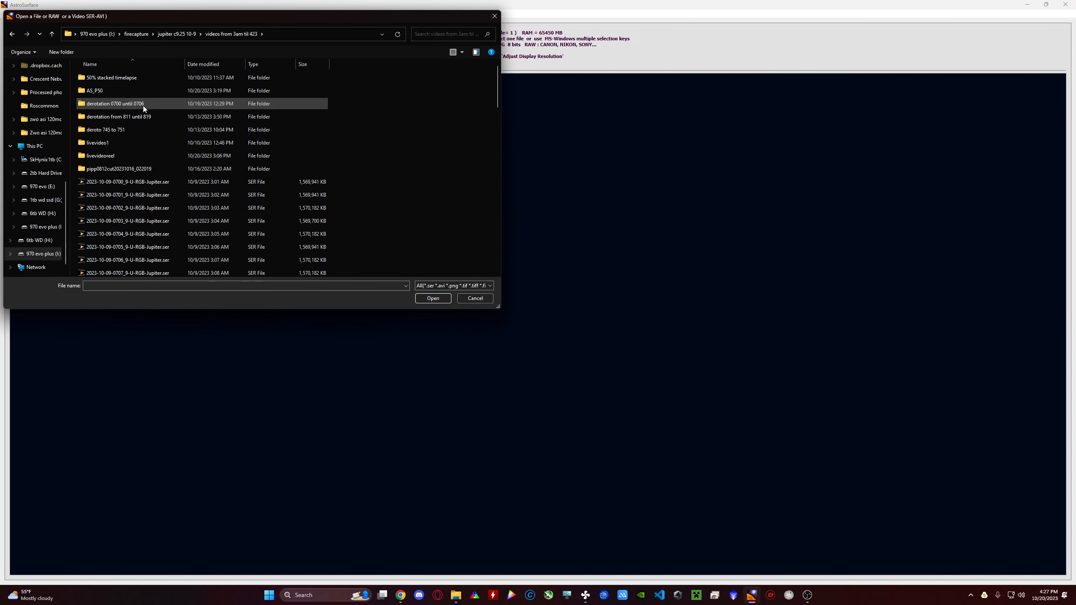
{"action": "double_click", "coordinate": [153, 114]}
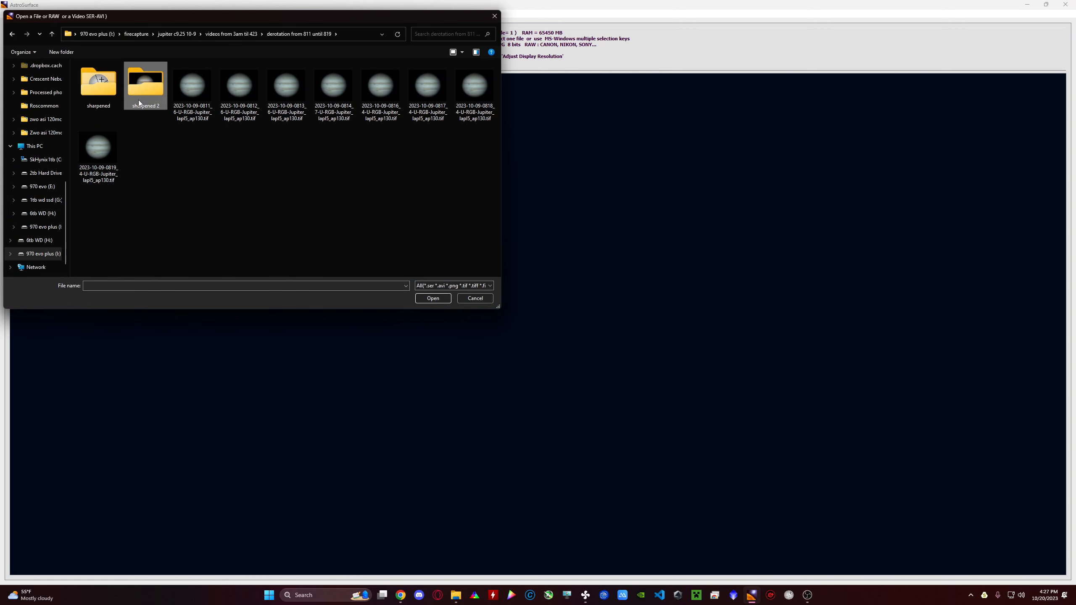
{"action": "double_click", "coordinate": [193, 101]}
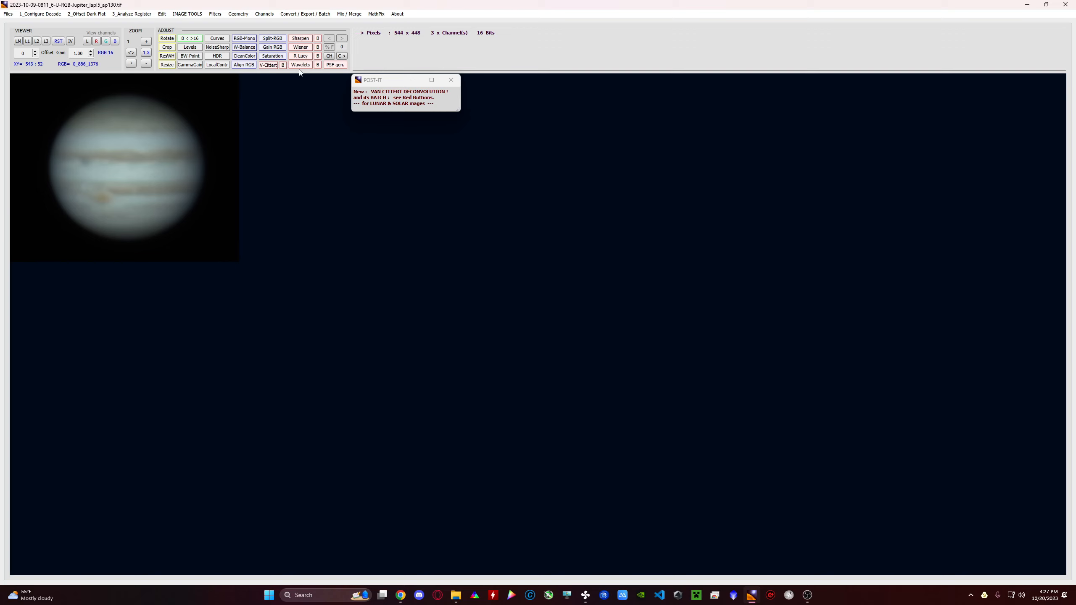
Start wavelet sharpening on the Jupiter image and reset the noise prefilter to 0
{"action": "left_click", "coordinate": [294, 16]}
{"action": "left_click", "coordinate": [293, 16]}
{"action": "left_click", "coordinate": [297, 65]}
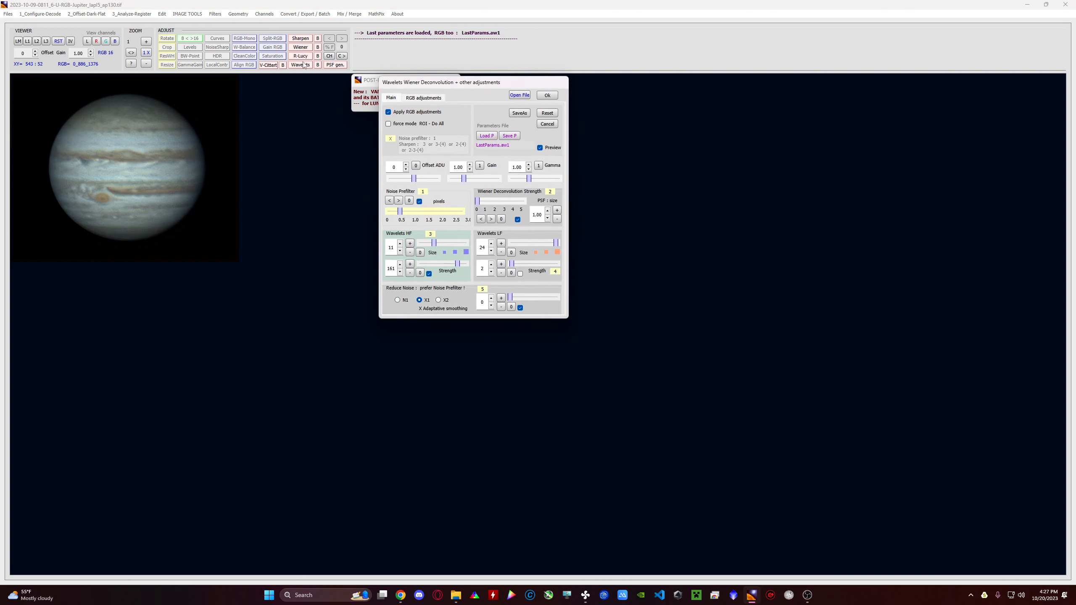
{"action": "left_click", "coordinate": [408, 203]}
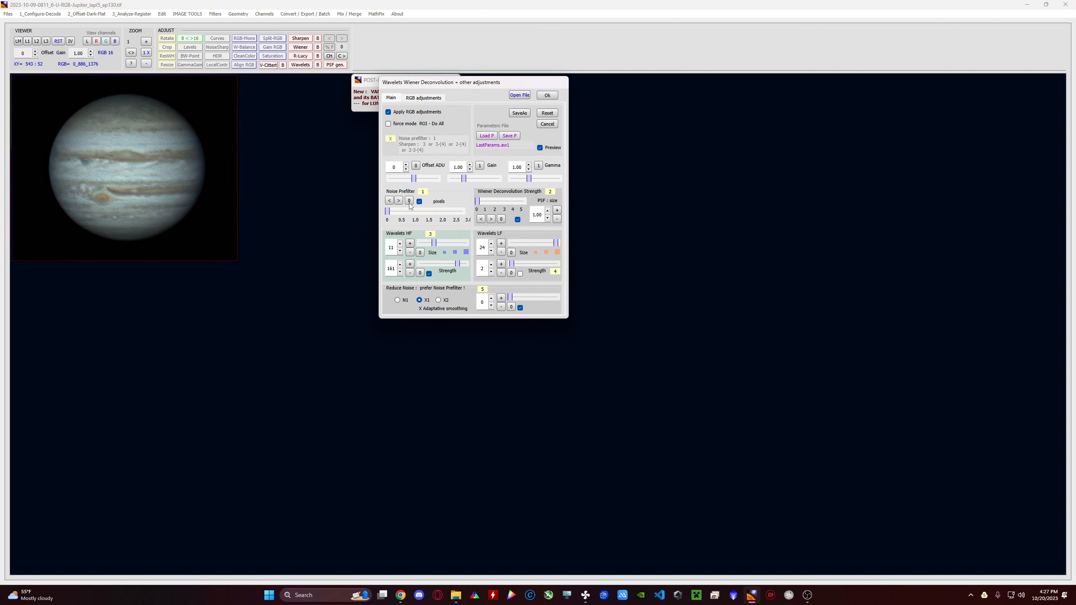
{"action": "left_click_drag", "start_coordinate": [455, 86], "coordinate": [408, 109]}
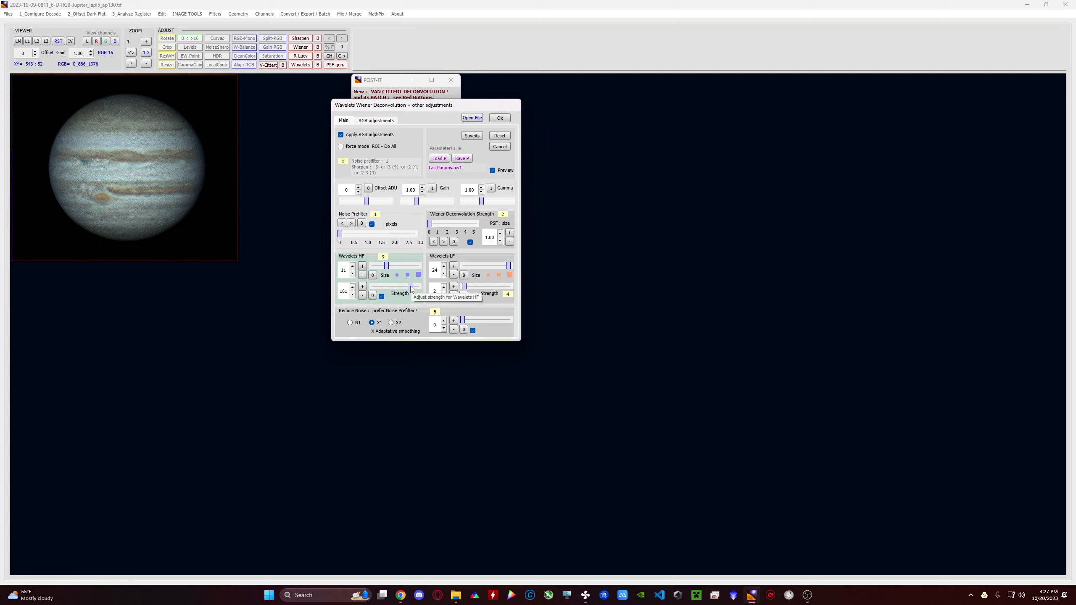
Try the Wavelets HF strength at 61 and at 200, with the HF size at 12
{"action": "left_click_drag", "start_coordinate": [410, 286], "coordinate": [387, 289]}
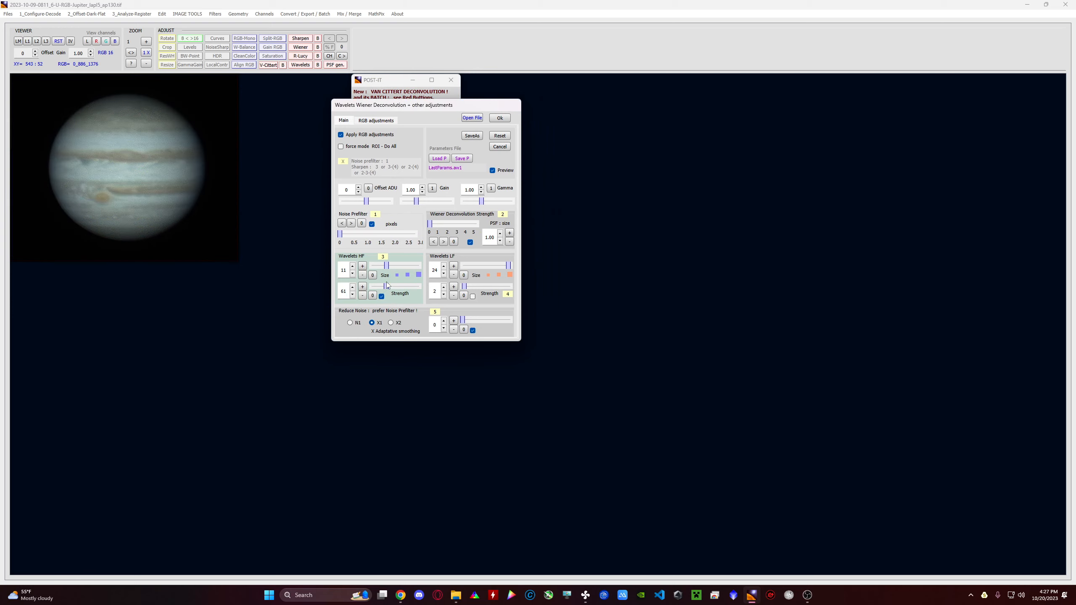
{"action": "left_click", "coordinate": [352, 274]}
{"action": "left_click_drag", "start_coordinate": [386, 287], "coordinate": [419, 287]}
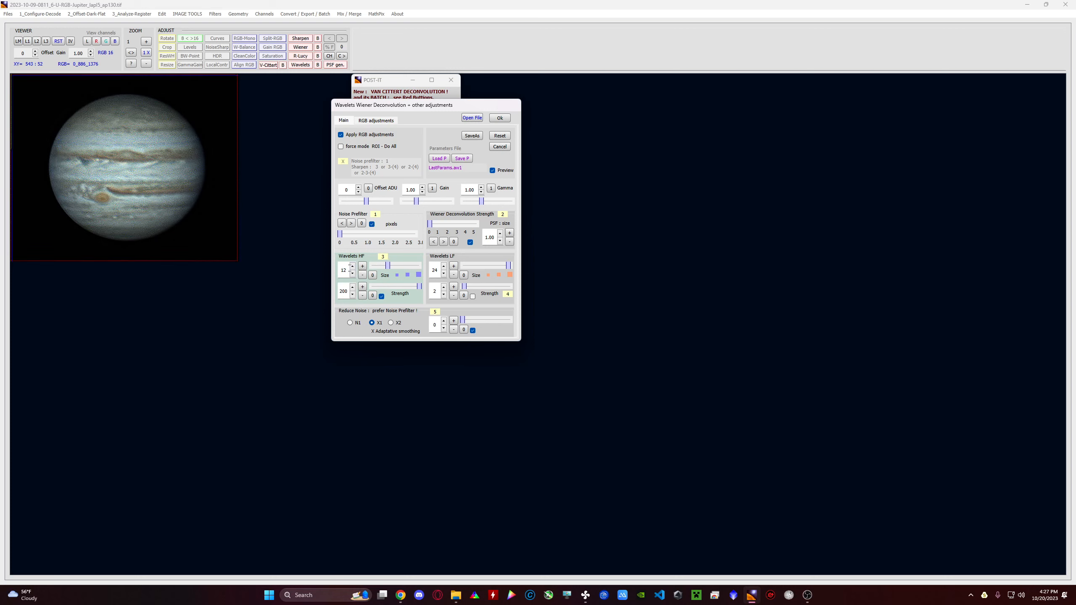
Compare smaller Wavelets HF sizes, including 8, and set the size to 10
{"action": "left_click", "coordinate": [352, 266]}
{"action": "left_click", "coordinate": [352, 274]}
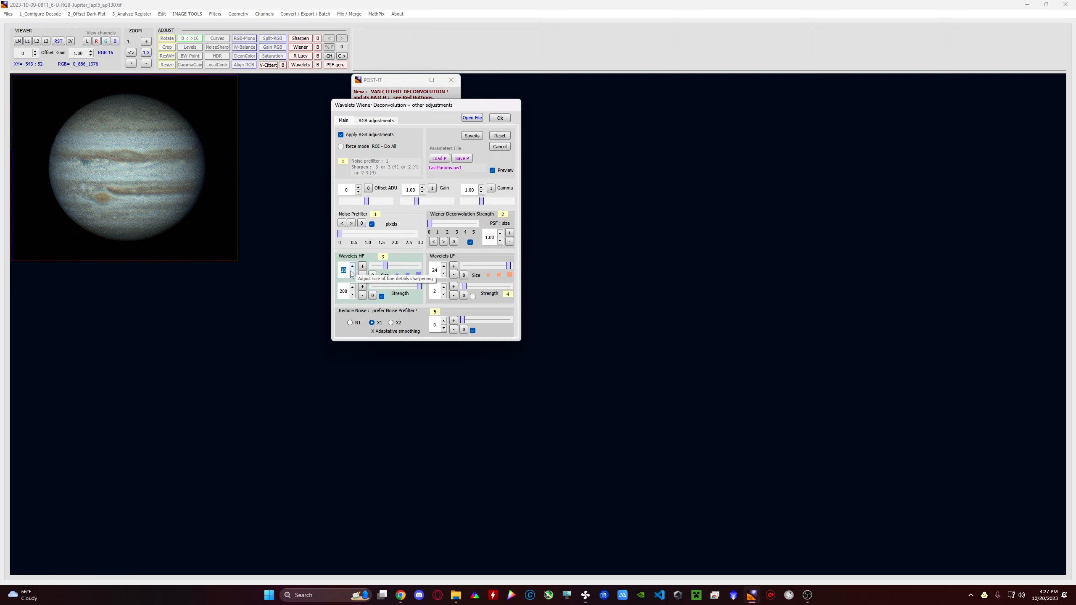
{"action": "left_click", "coordinate": [353, 274]}
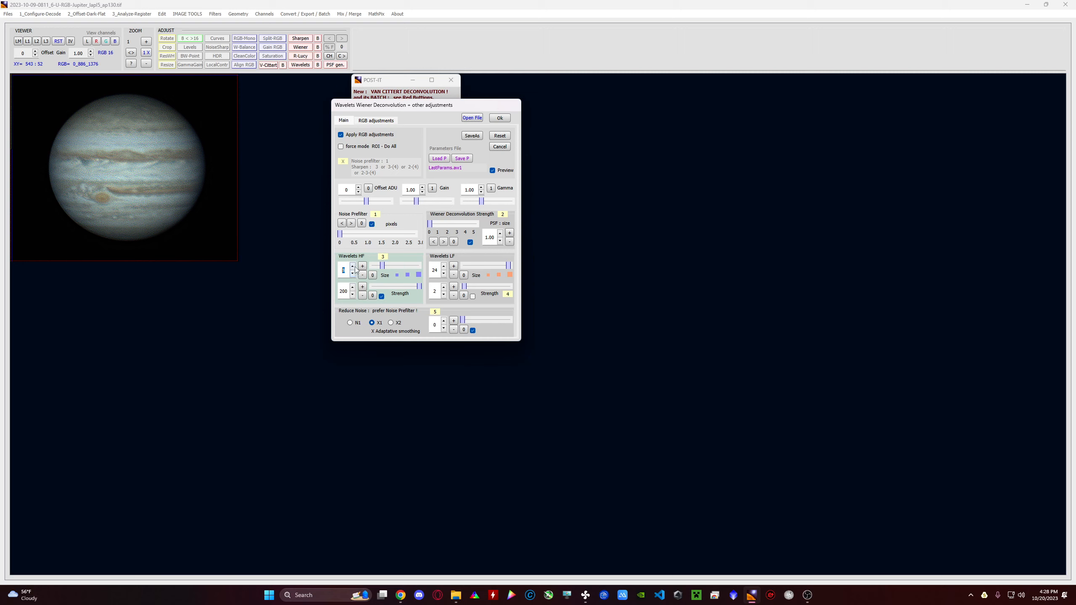
{"action": "left_click", "coordinate": [354, 267]}
{"action": "right_click", "coordinate": [353, 266]}
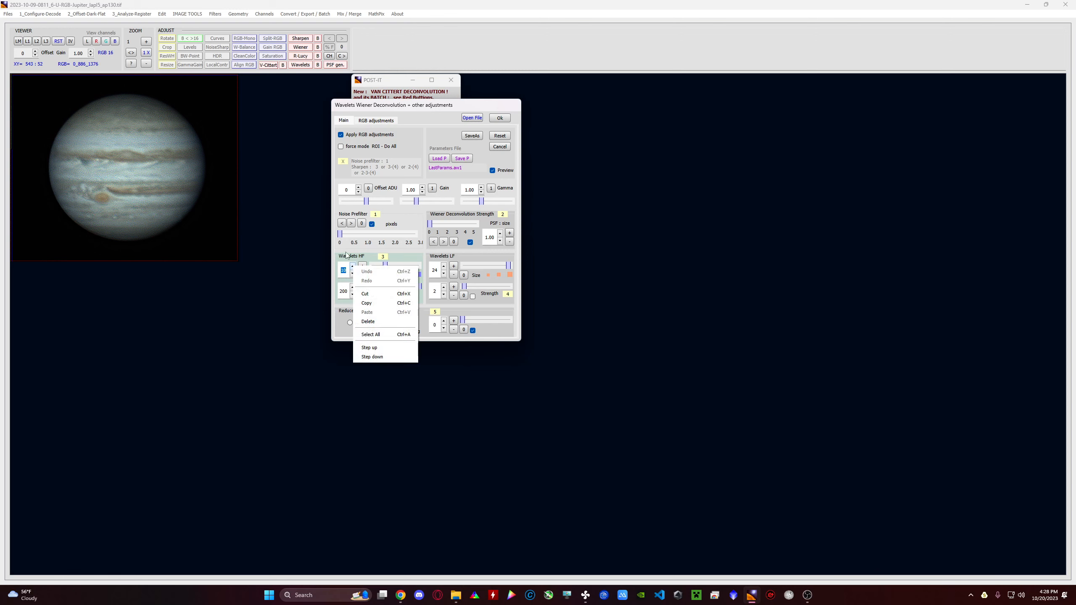
{"action": "left_click", "coordinate": [348, 254]}
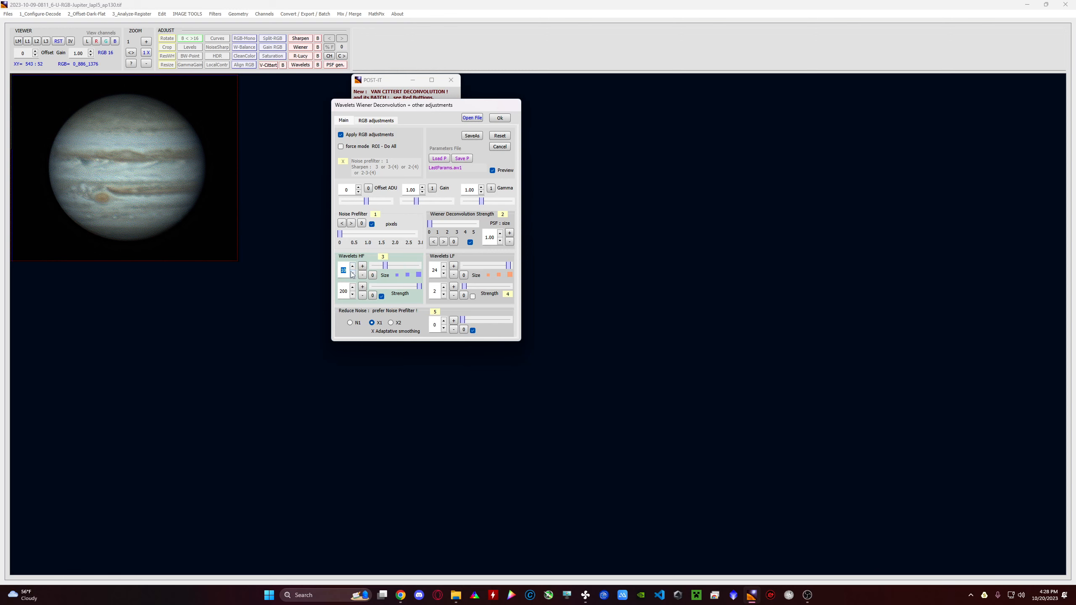
{"action": "right_click", "coordinate": [353, 274]}
{"action": "left_click", "coordinate": [347, 255]}
Reduce the Wavelets HF strength to 118
{"action": "mouse_move", "coordinate": [418, 291]}
{"action": "left_mouse_down"}
{"action": "mouse_move", "coordinate": [383, 288]}
{"action": "mouse_move", "coordinate": [409, 289]}
{"action": "mouse_move", "coordinate": [397, 288]}
{"action": "left_mouse_up"}
{"action": "left_click_drag", "start_coordinate": [398, 291], "coordinate": [401, 288]}
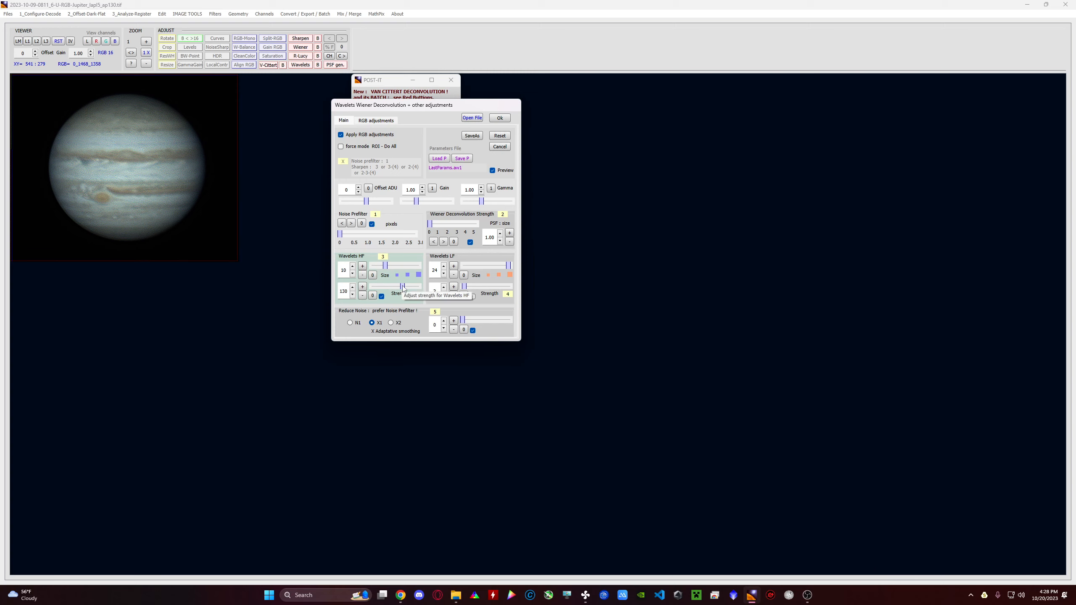
{"action": "left_click_drag", "start_coordinate": [402, 287], "coordinate": [398, 292]}
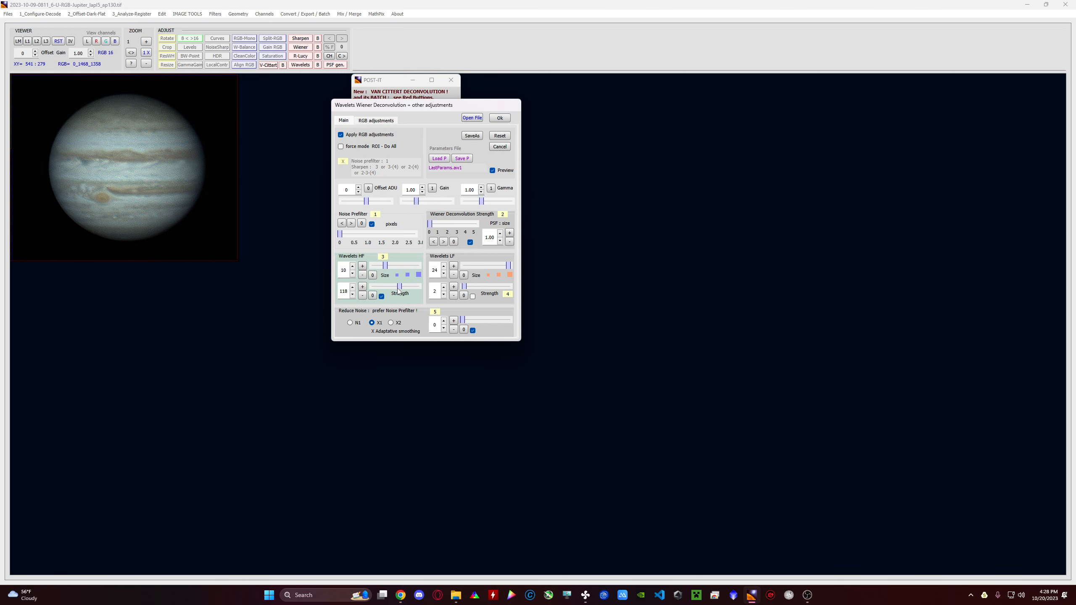
{"action": "left_click", "coordinate": [471, 136]}
{"action": "right_click", "coordinate": [263, 148]}
{"action": "mouse_move", "coordinate": [291, 233]}
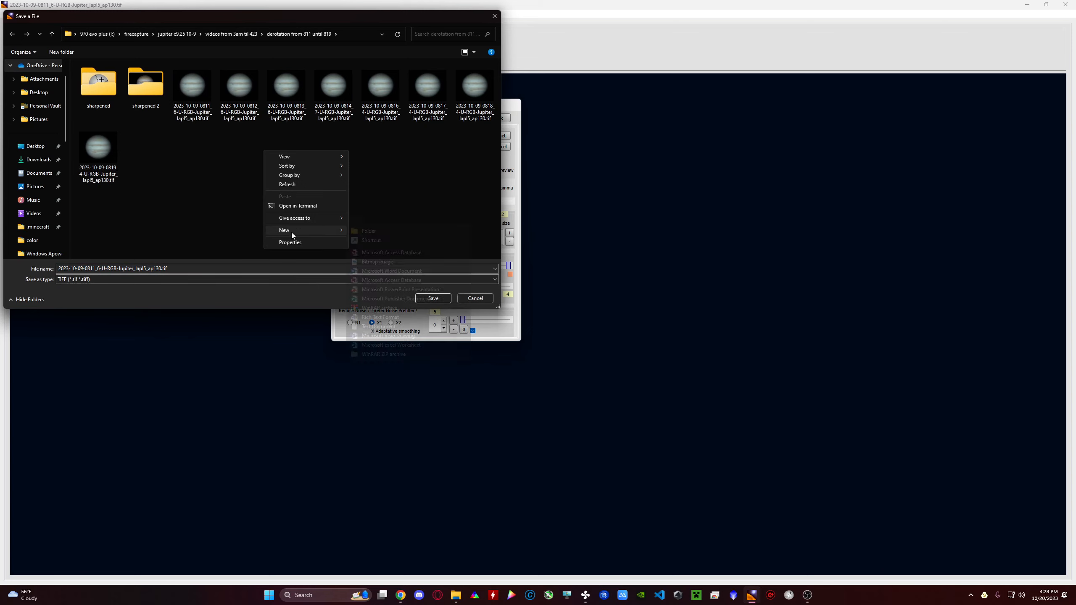
{"action": "left_click", "coordinate": [351, 231]}
{"action": "type", "text": "sharpen"}
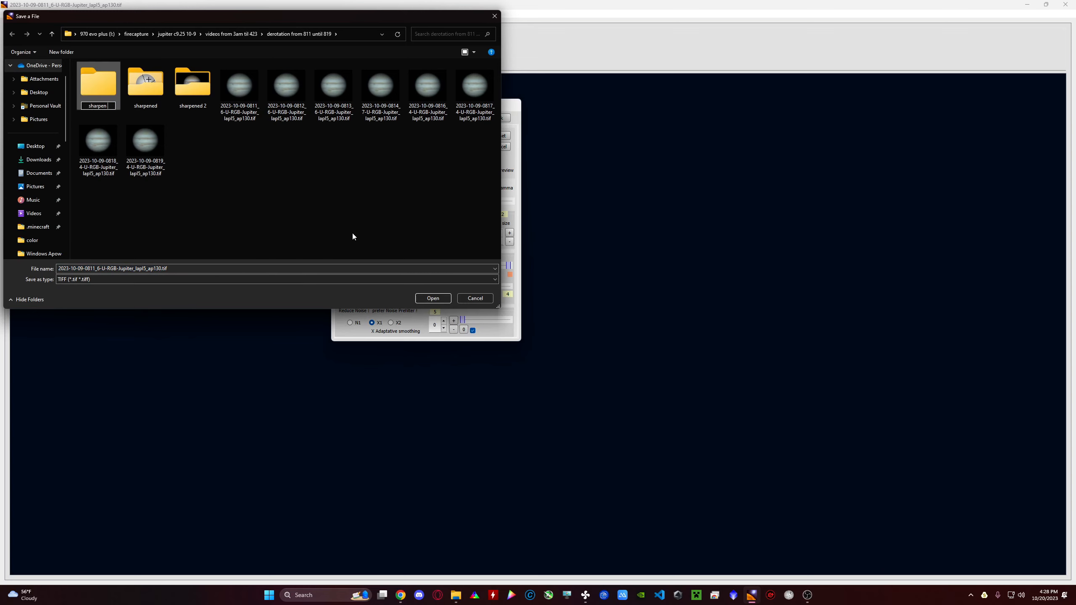
{"action": "type", "text": " tutorial"}
{"action": "key", "text": "Return"}
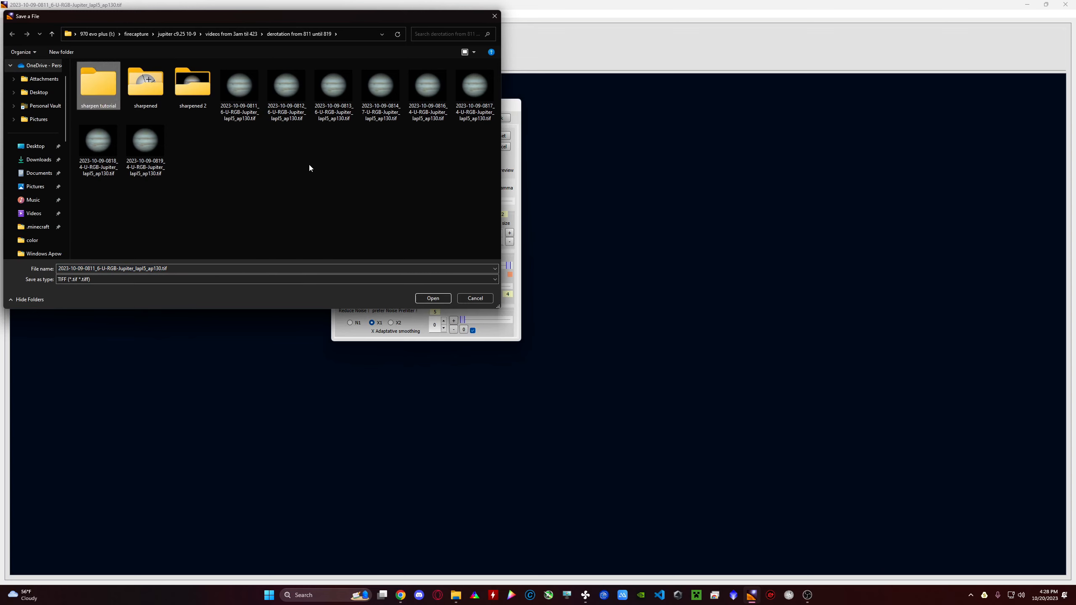
{"action": "left_click", "coordinate": [433, 298]}
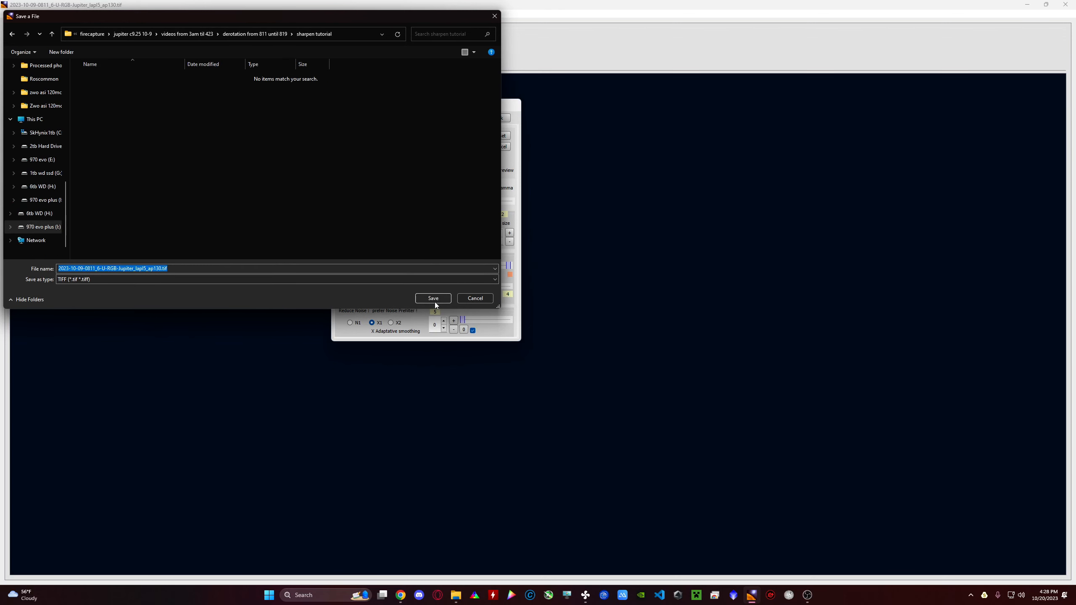
{"action": "left_click", "coordinate": [435, 301]}
{"action": "left_click", "coordinate": [472, 117]}
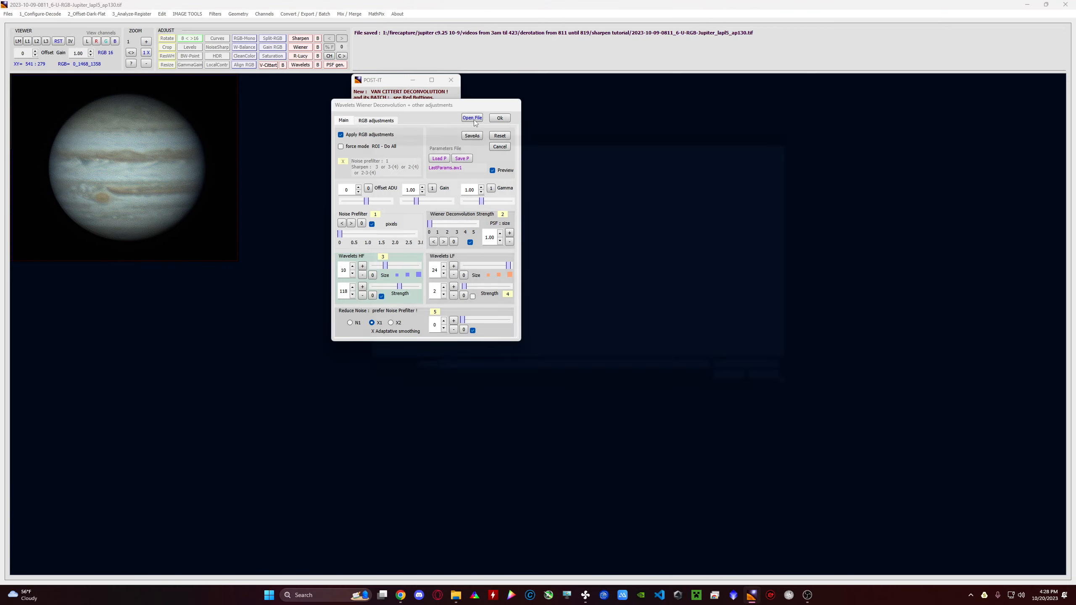
{"action": "double_click", "coordinate": [617, 191]}
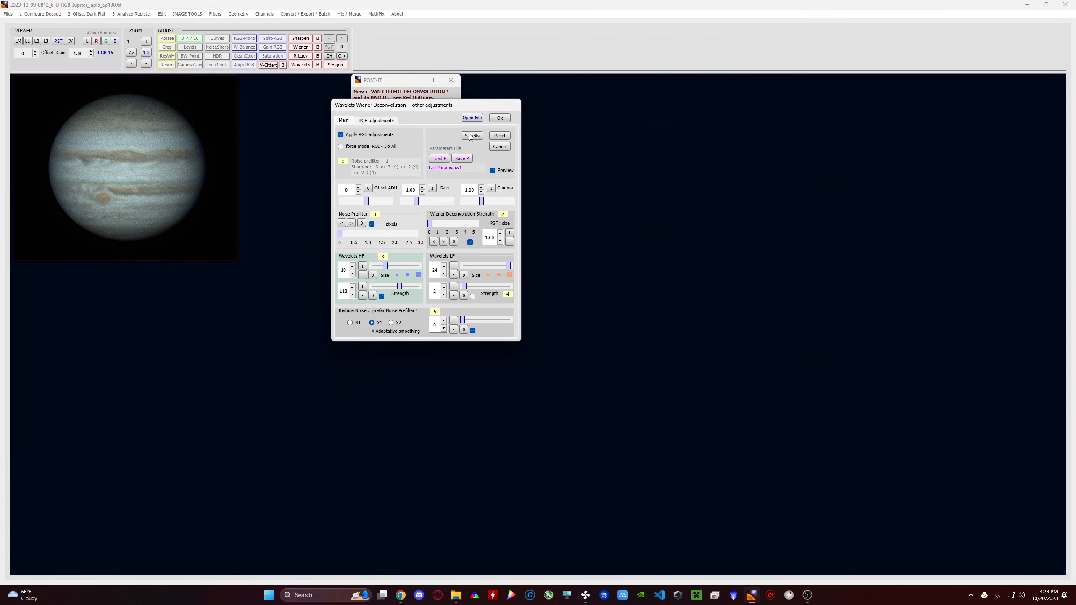
{"action": "left_click", "coordinate": [471, 136]}
{"action": "double_click", "coordinate": [192, 87]}
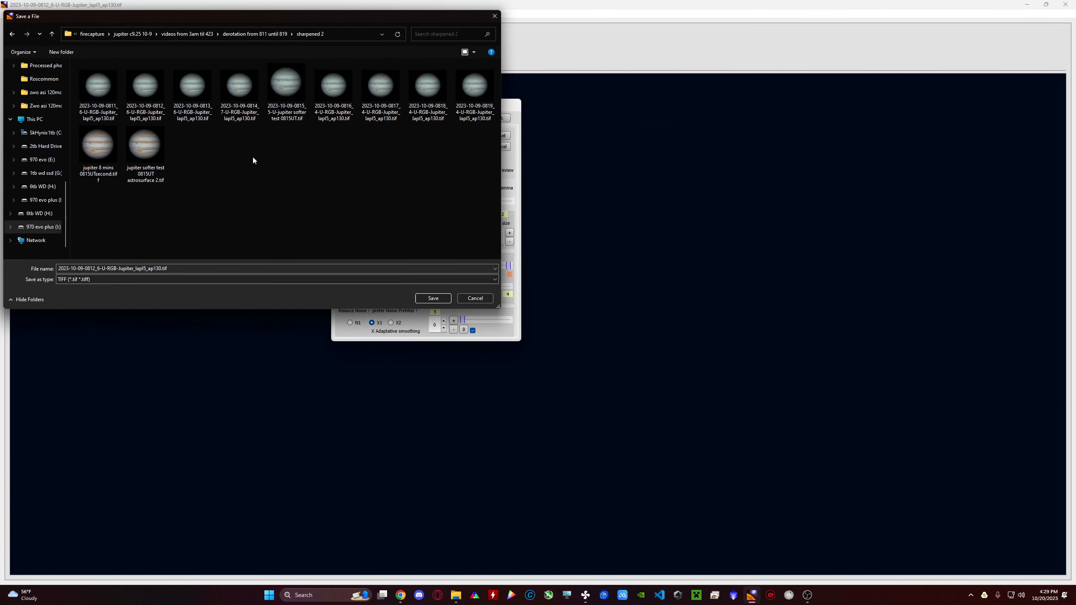
{"action": "key", "text": "alt+Left"}
{"action": "double_click", "coordinate": [91, 94]}
{"action": "left_click", "coordinate": [426, 296]}
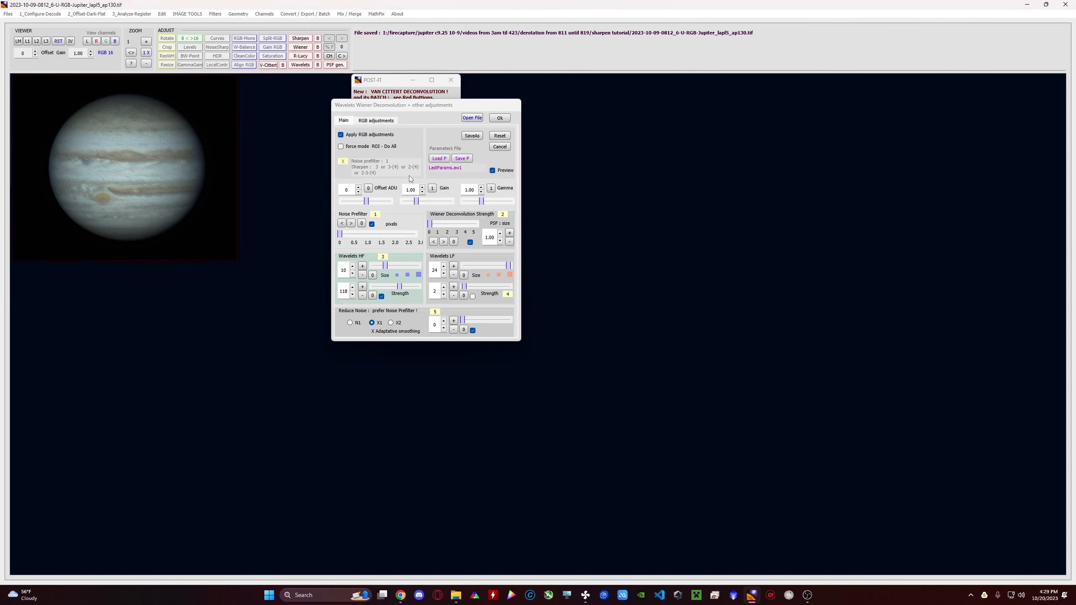
{"action": "left_click", "coordinate": [471, 119]}
{"action": "double_click", "coordinate": [618, 191]}
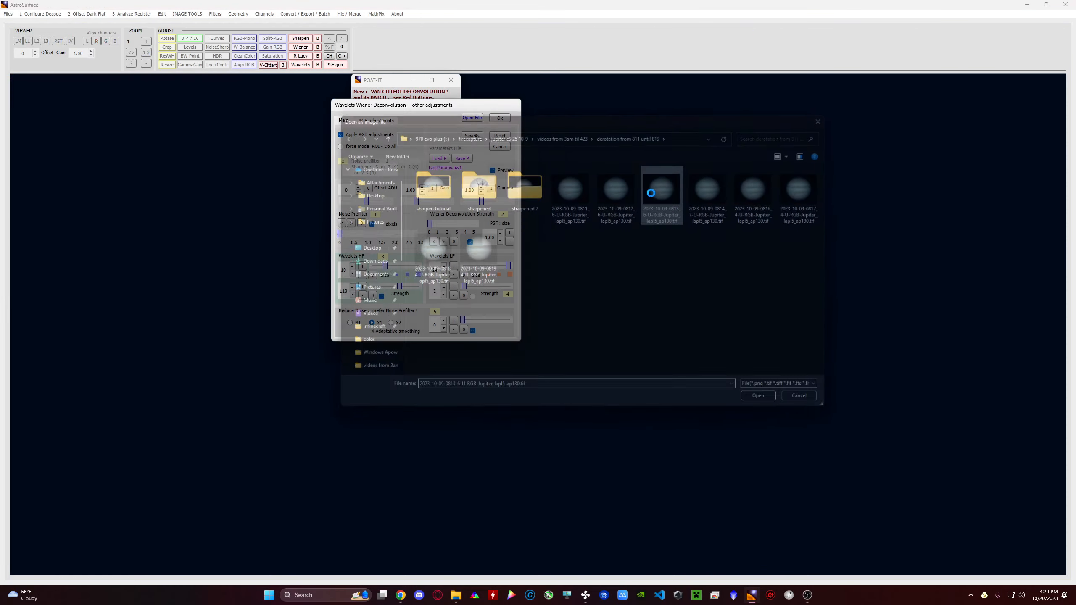
{"action": "left_click", "coordinate": [470, 137]}
{"action": "double_click", "coordinate": [96, 82]}
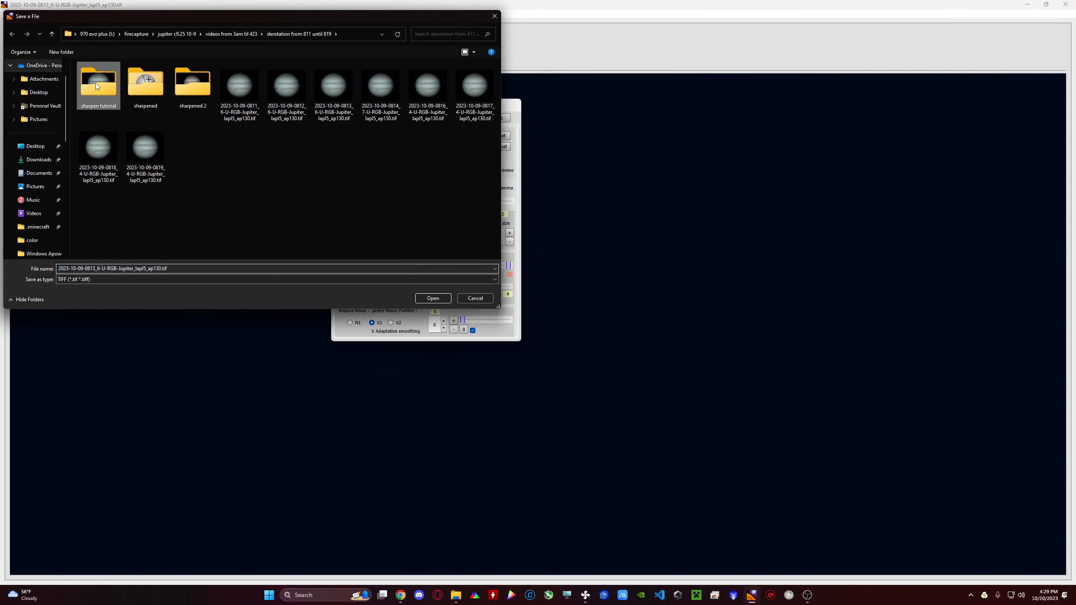
{"action": "left_click", "coordinate": [440, 296]}
{"action": "left_click", "coordinate": [471, 118]}
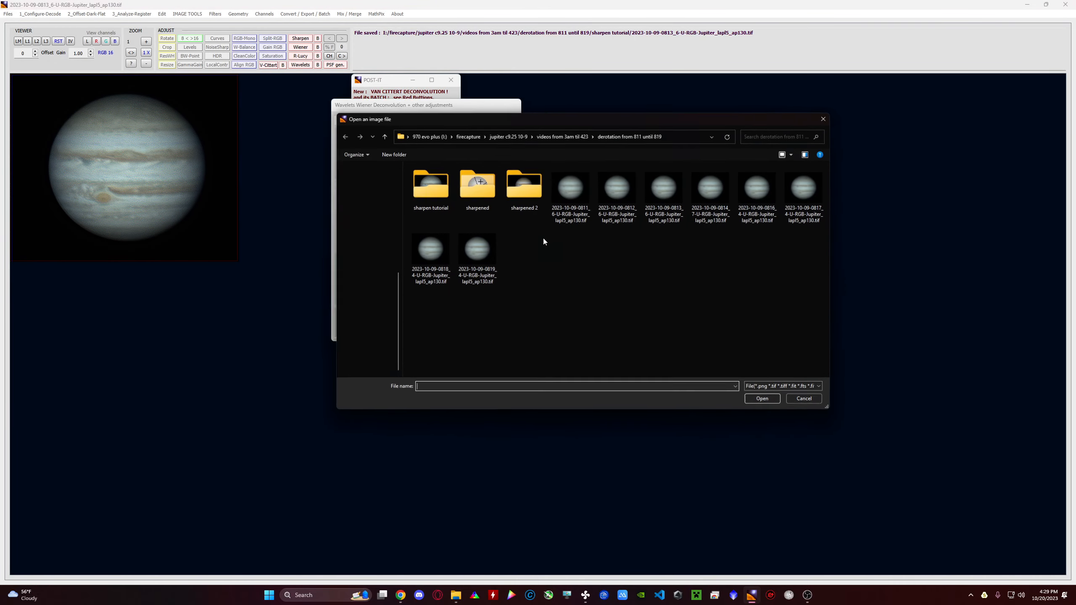
{"action": "double_click", "coordinate": [699, 197]}
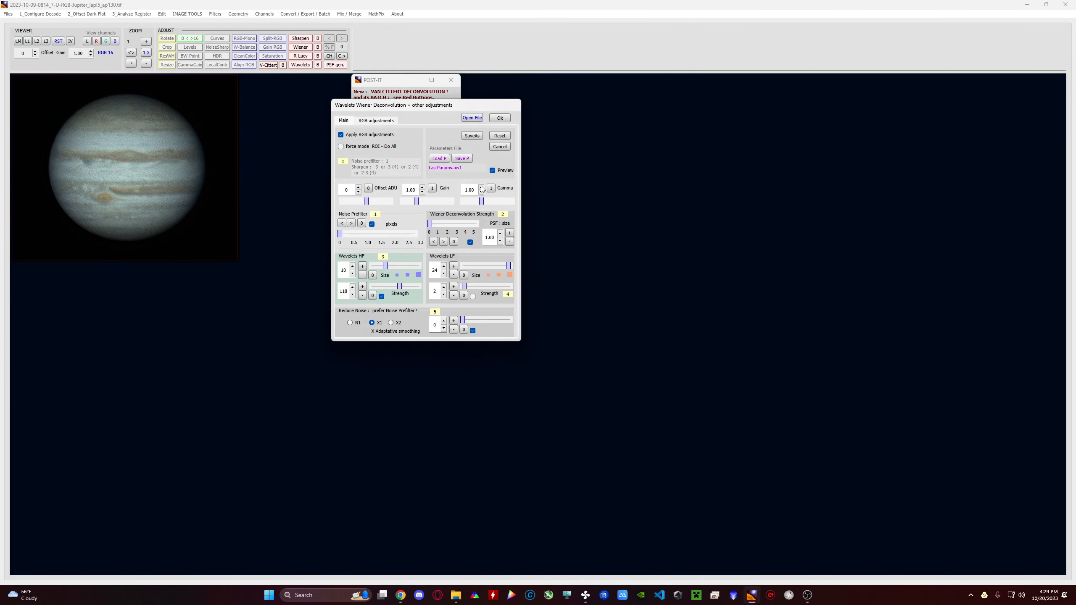
{"action": "left_click", "coordinate": [472, 136]}
{"action": "double_click", "coordinate": [115, 81]}
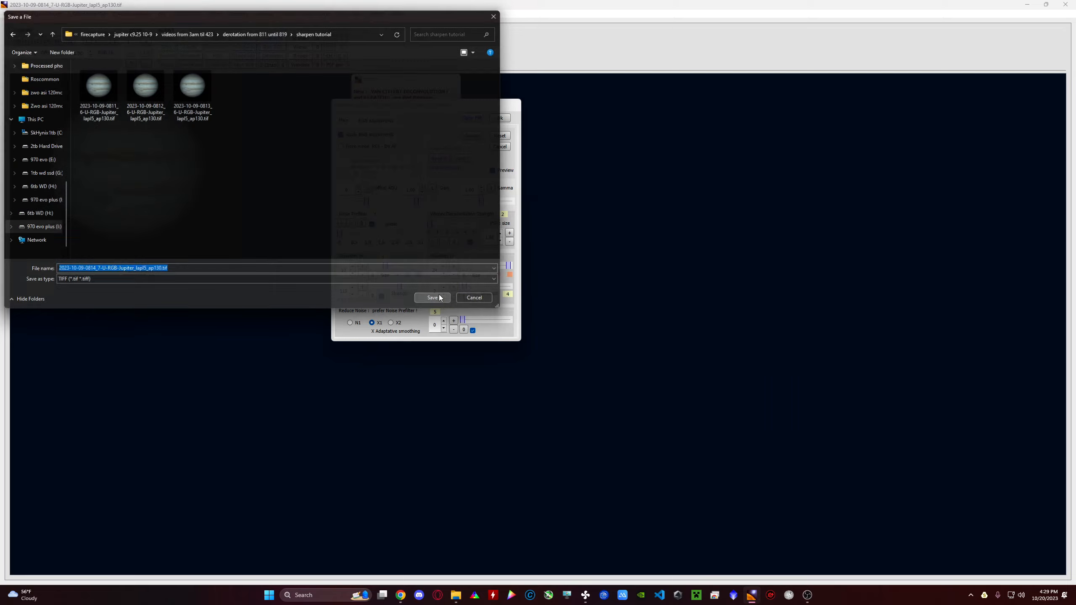
{"action": "left_click", "coordinate": [432, 298]}
{"action": "left_click", "coordinate": [471, 118]}
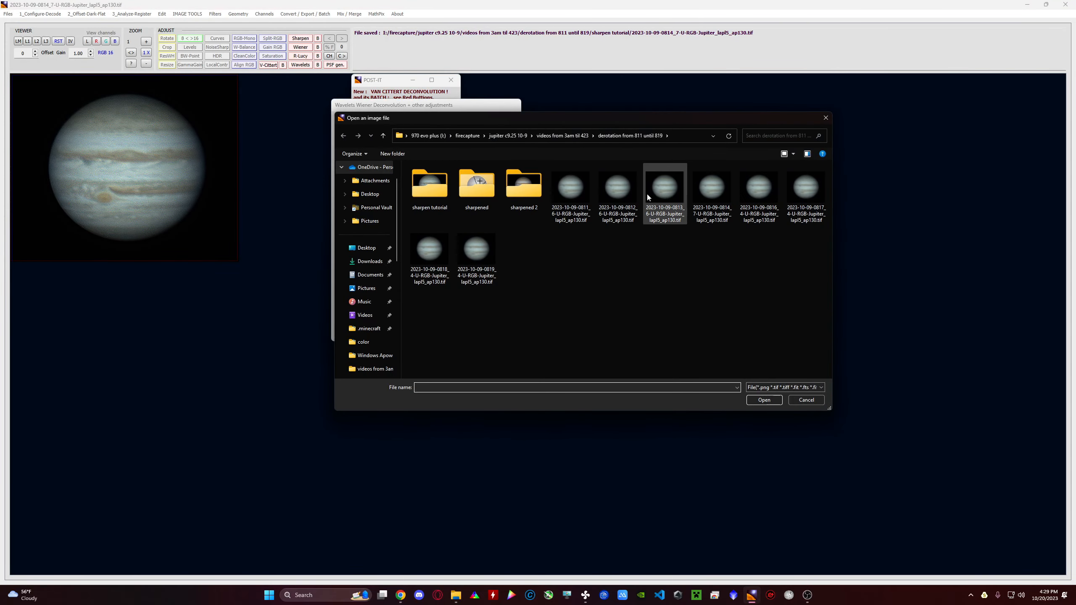
{"action": "double_click", "coordinate": [758, 190]}
{"action": "left_click", "coordinate": [472, 136]}
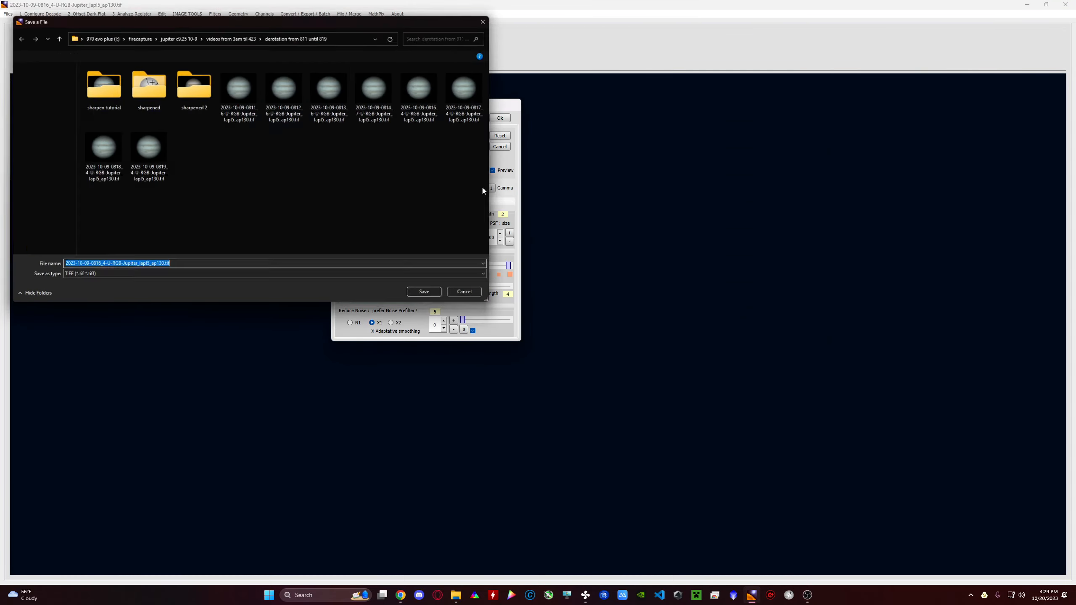
{"action": "double_click", "coordinate": [94, 92]}
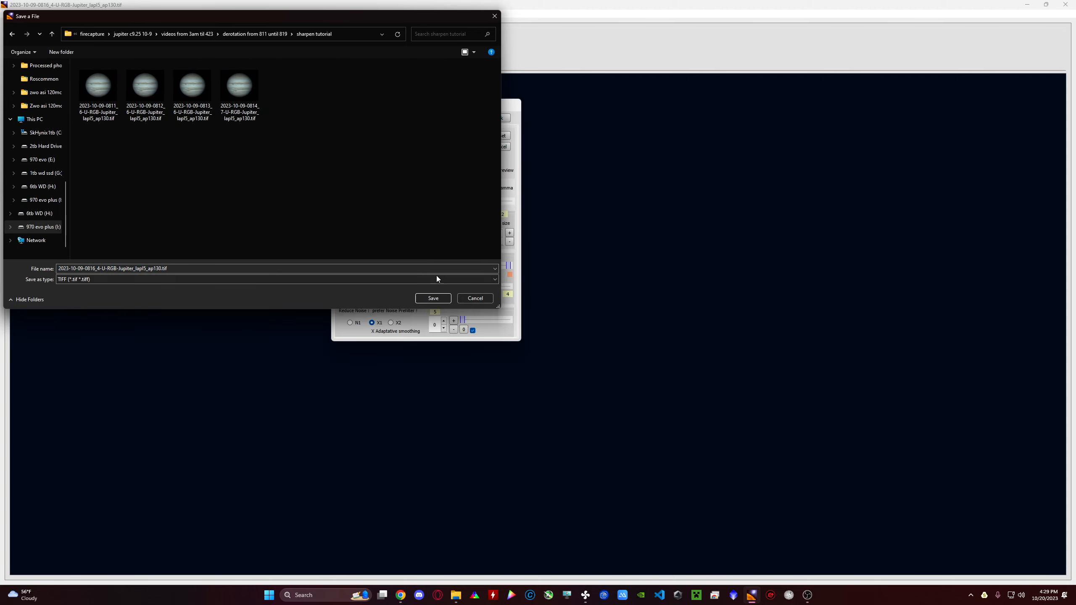
{"action": "left_click", "coordinate": [430, 299]}
{"action": "left_click", "coordinate": [476, 120]}
{"action": "double_click", "coordinate": [806, 190]}
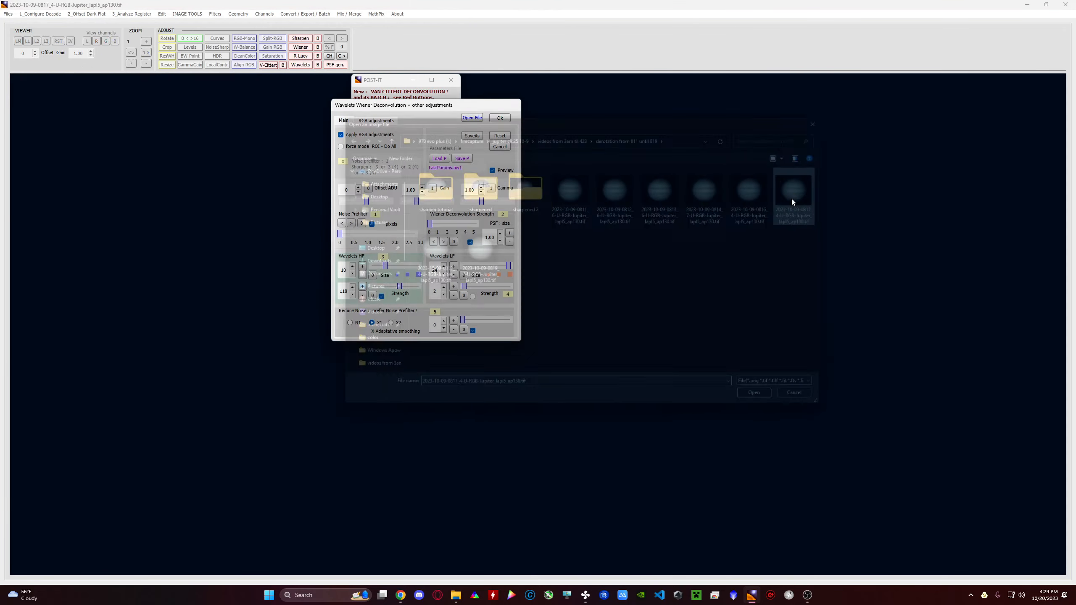
{"action": "left_click", "coordinate": [472, 136]}
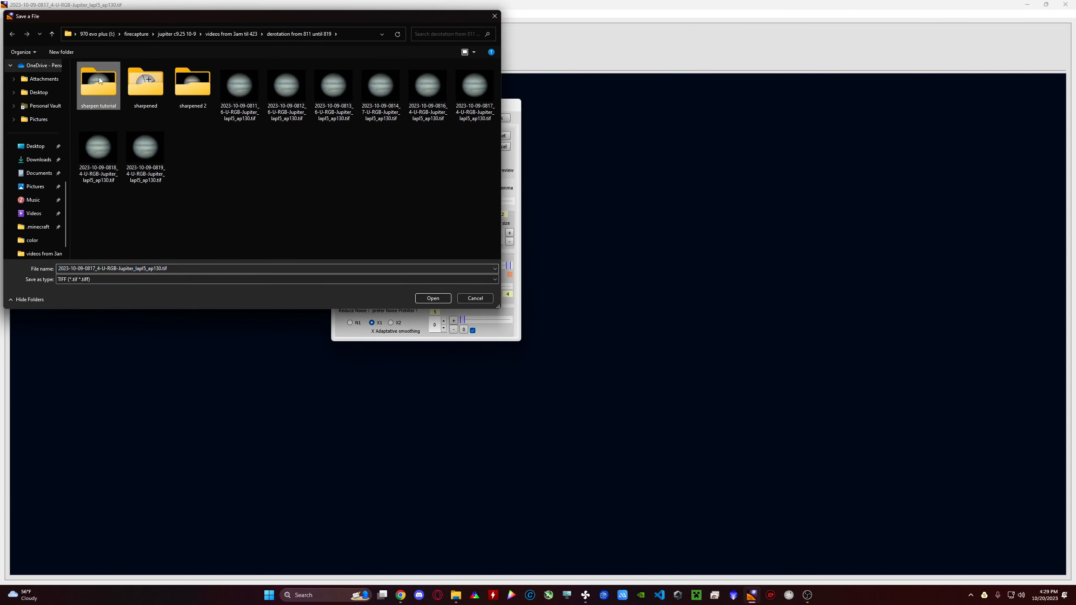
{"action": "double_click", "coordinate": [98, 80]}
{"action": "left_click", "coordinate": [430, 296]}
{"action": "left_click", "coordinate": [472, 117]}
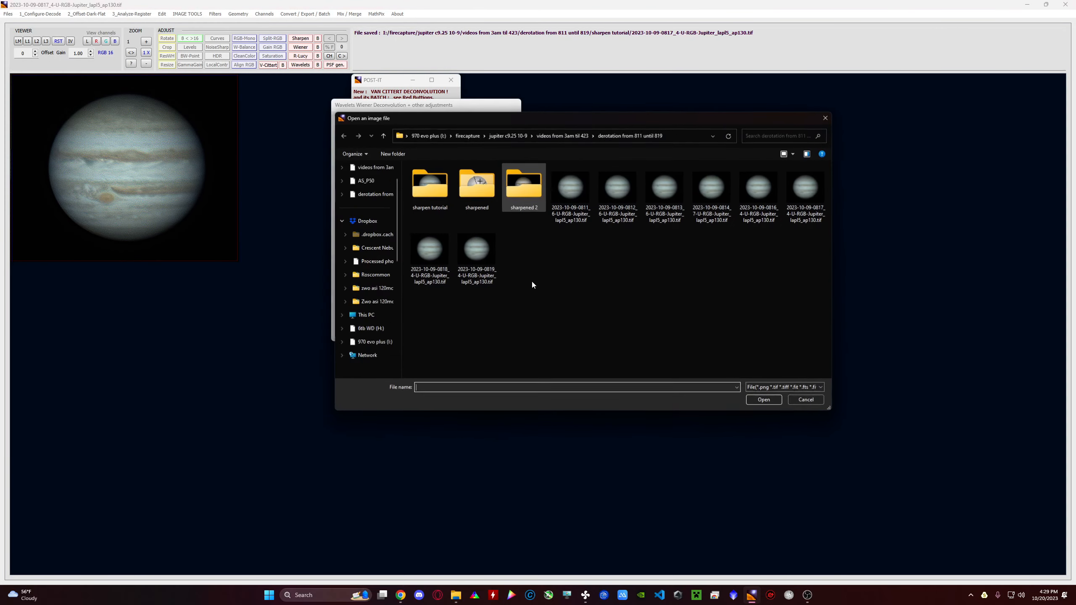
{"action": "double_click", "coordinate": [438, 252]}
{"action": "left_click", "coordinate": [471, 136]}
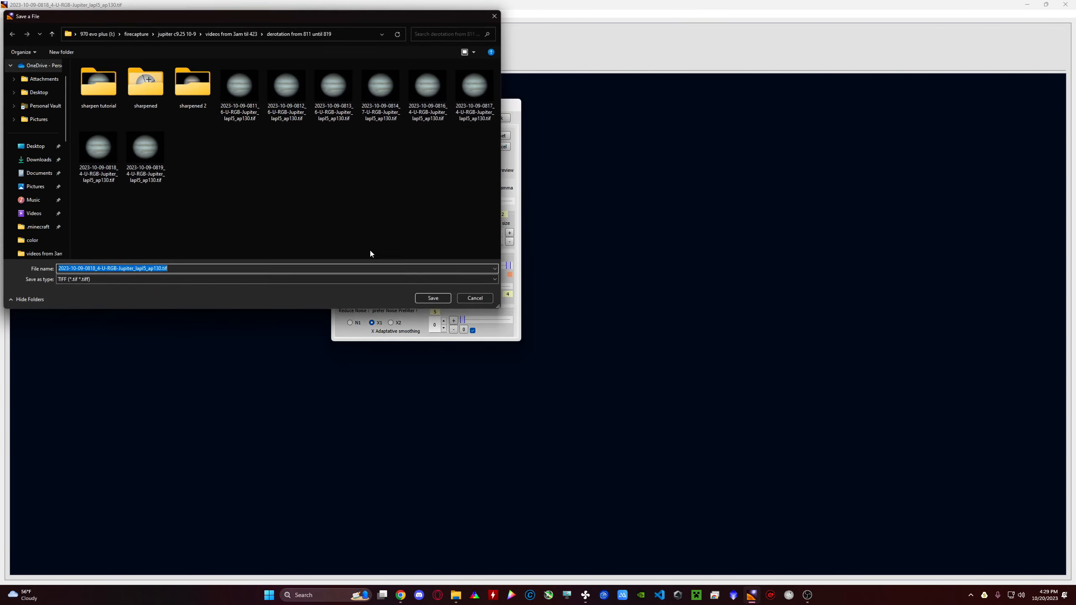
{"action": "double_click", "coordinate": [99, 87]}
{"action": "left_click", "coordinate": [432, 298]}
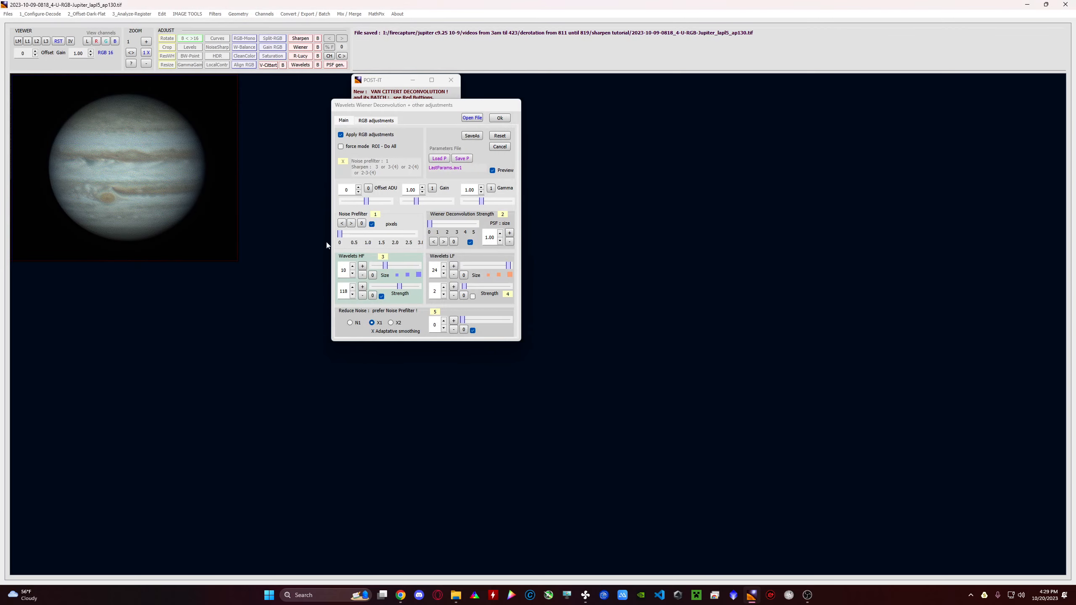
{"action": "left_click", "coordinate": [470, 118]}
{"action": "double_click", "coordinate": [473, 256]}
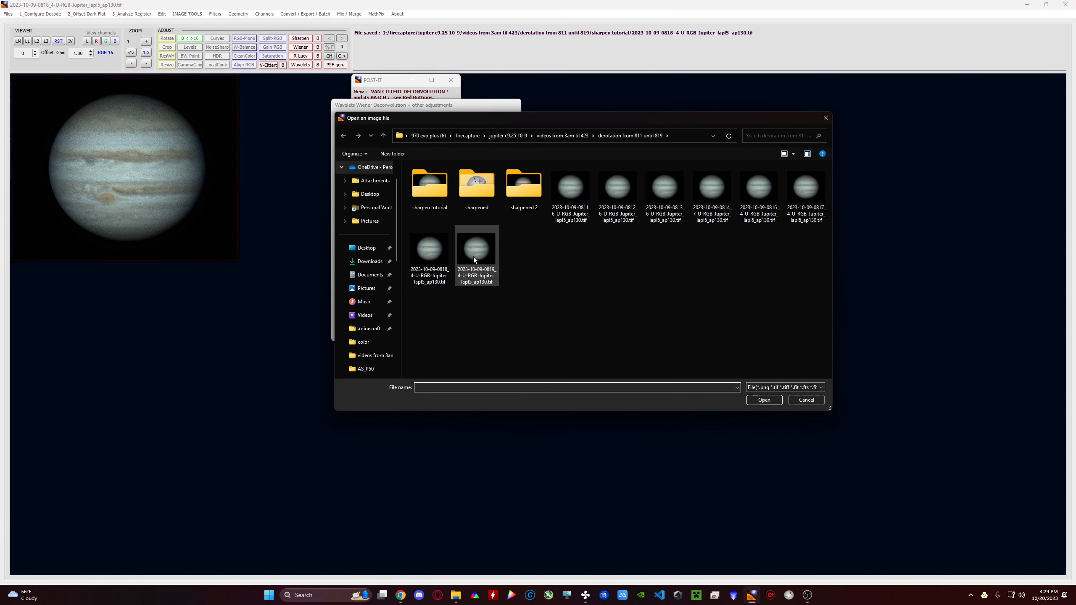
{"action": "left_click", "coordinate": [479, 138]}
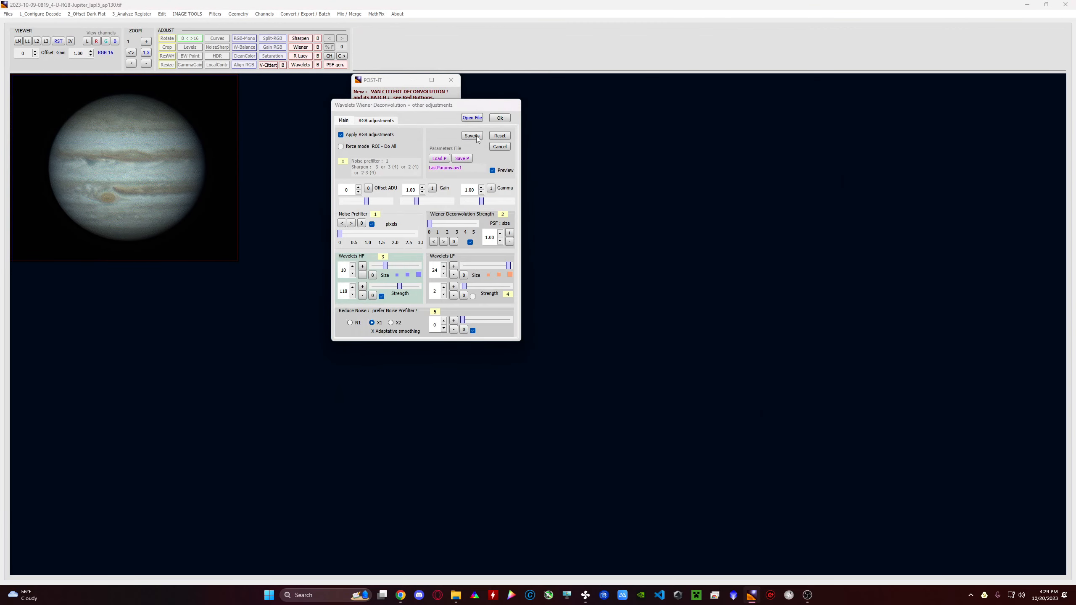
{"action": "double_click", "coordinate": [94, 84]}
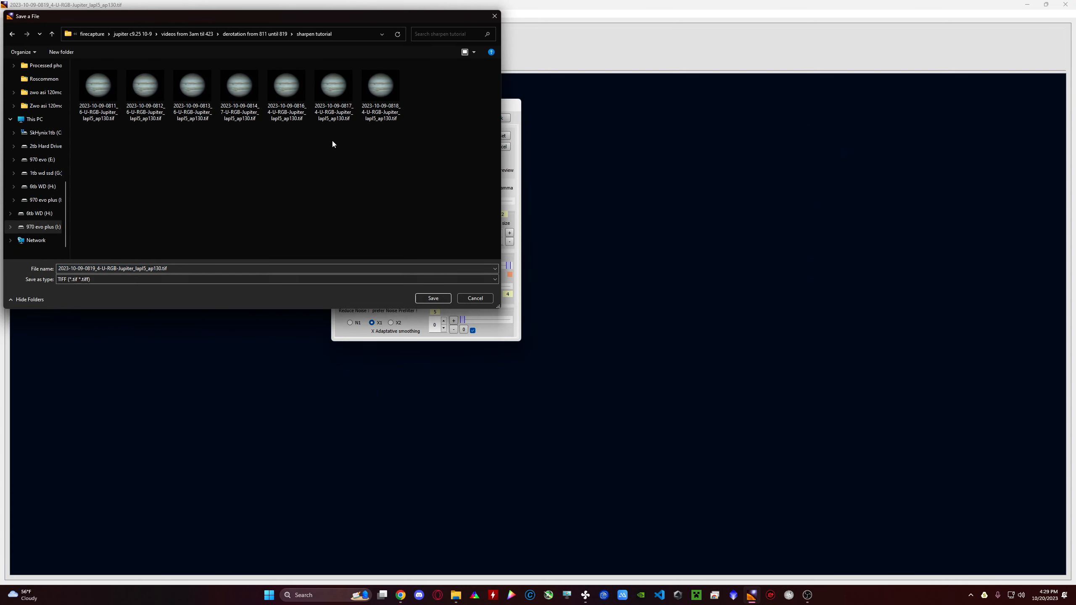
{"action": "left_click", "coordinate": [425, 299]}
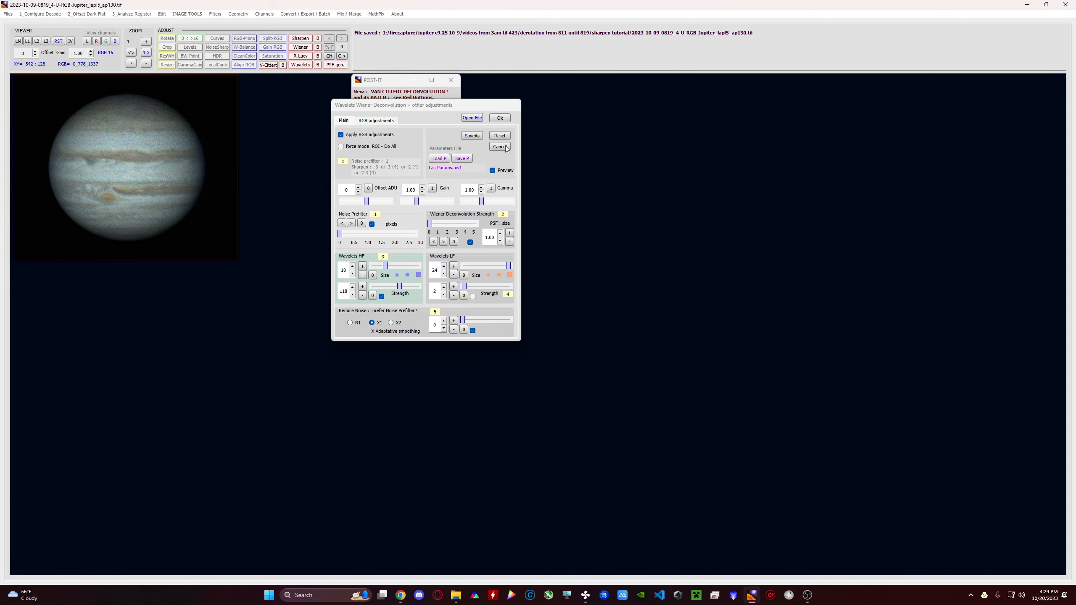
Minimize AstroSurface, switch to WinJUPOS and maximize its window
{"action": "left_click", "coordinate": [1027, 6]}
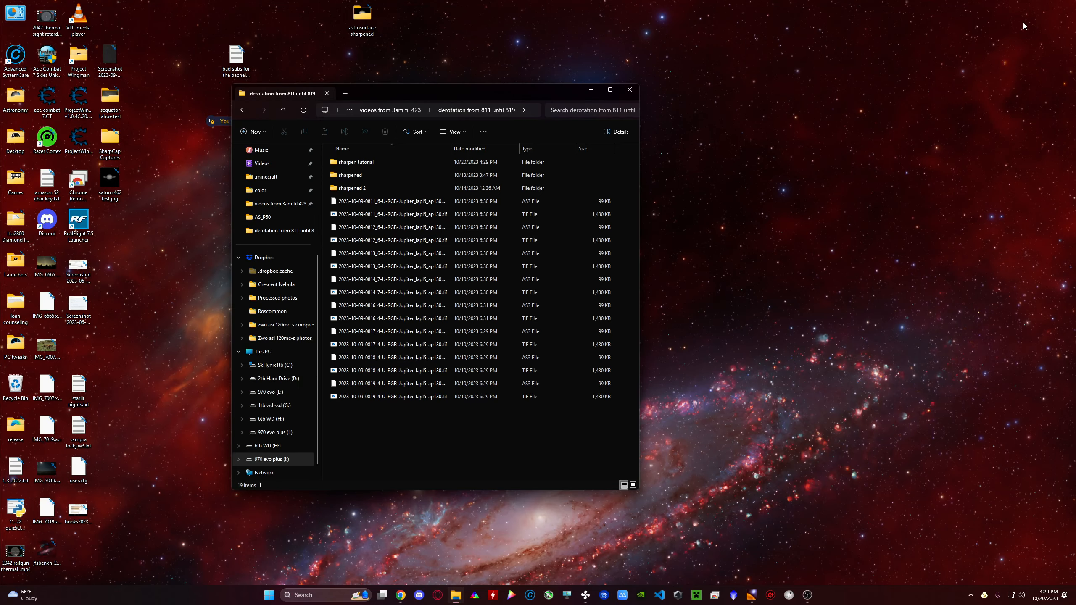
{"action": "left_click", "coordinate": [793, 591]}
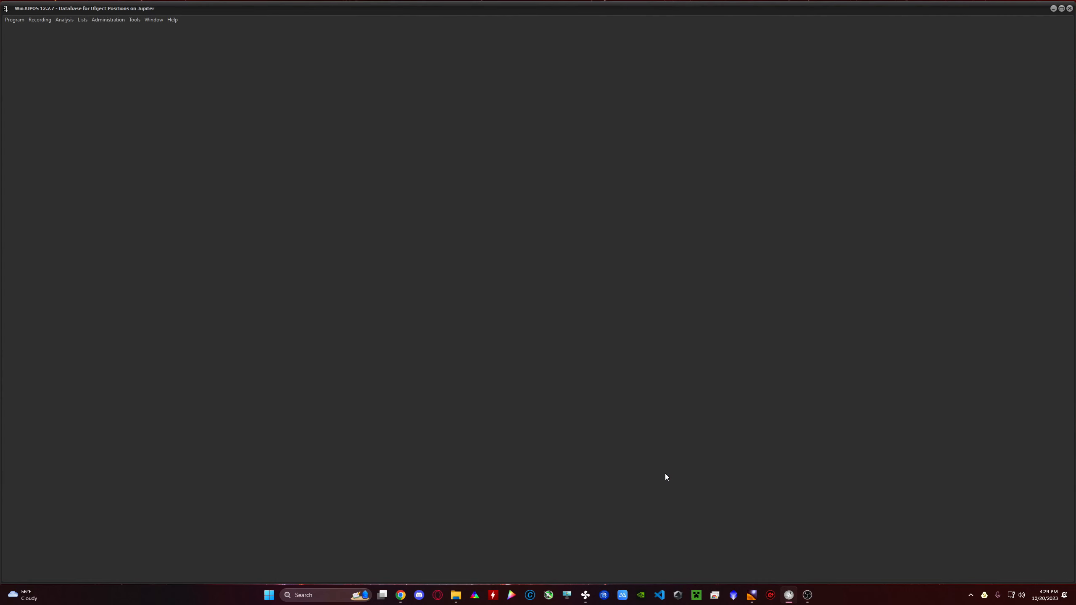
{"action": "mouse_move", "coordinate": [505, 1]}
{"action": "left_mouse_down"}
{"action": "mouse_move", "coordinate": [509, 24]}
{"action": "mouse_move", "coordinate": [523, 1]}
{"action": "left_mouse_up"}
Check which celestial body is selected and choose the Dark program design
{"action": "left_click", "coordinate": [10, 15]}
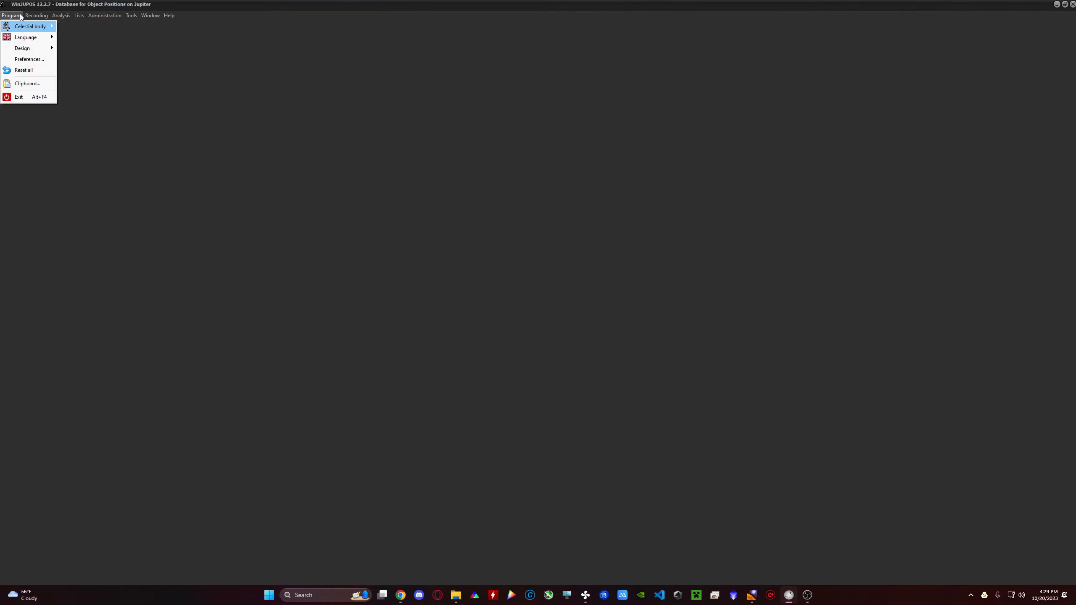
{"action": "mouse_move", "coordinate": [19, 28]}
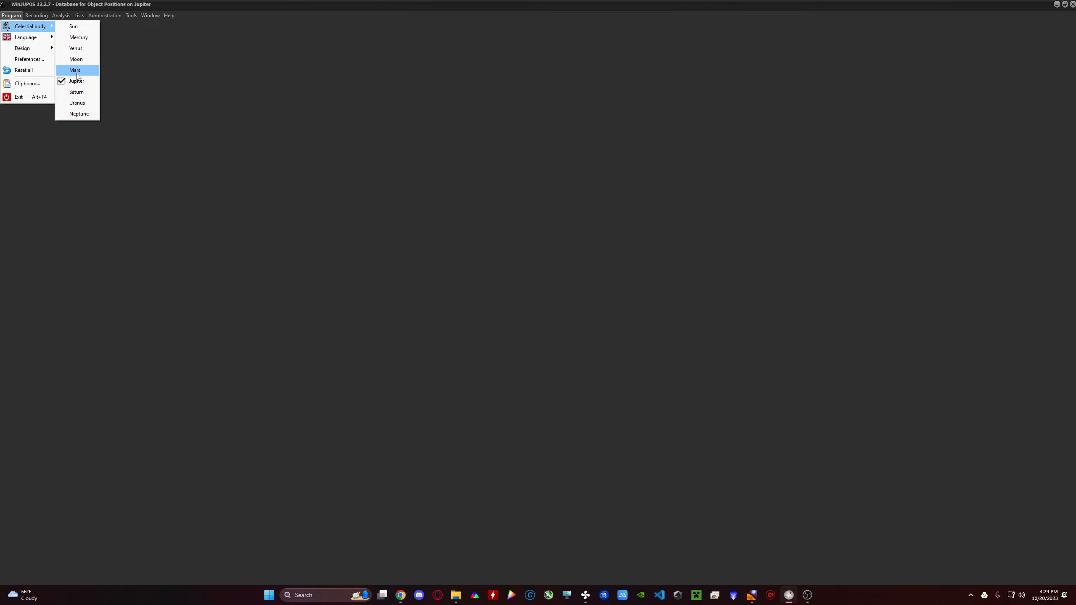
{"action": "mouse_move", "coordinate": [30, 48]}
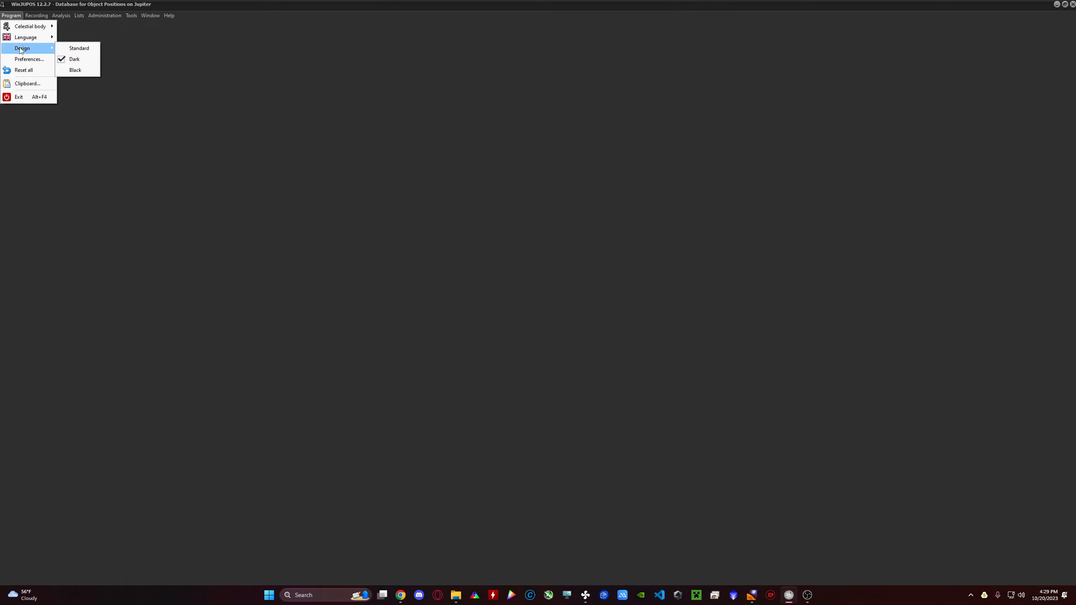
{"action": "left_click", "coordinate": [77, 58]}
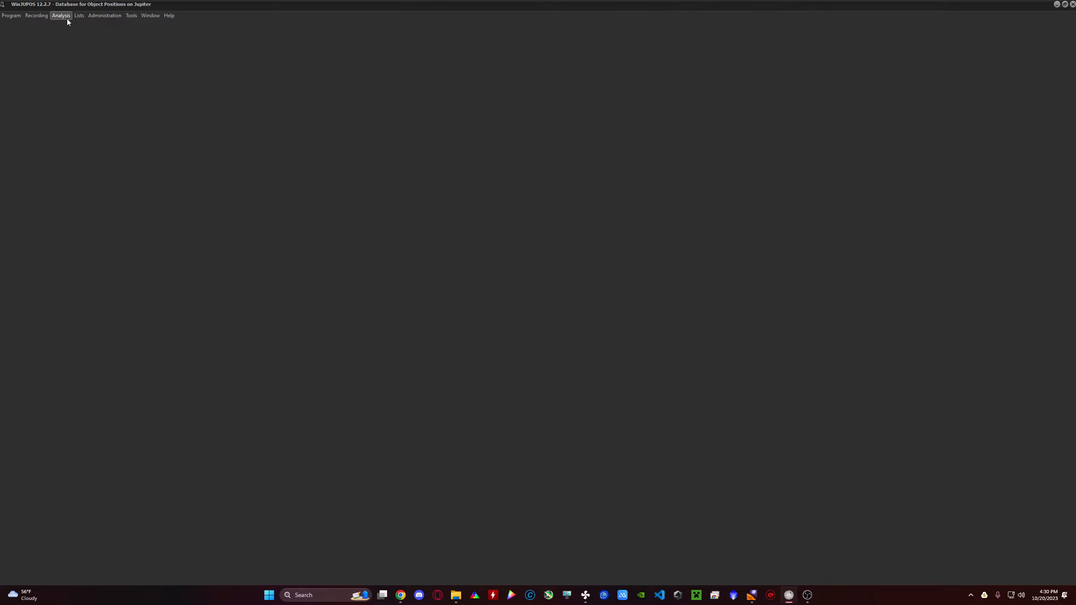
Start an image measurement for Jupiter
{"action": "left_click", "coordinate": [43, 17]}
{"action": "mouse_move", "coordinate": [76, 18]}
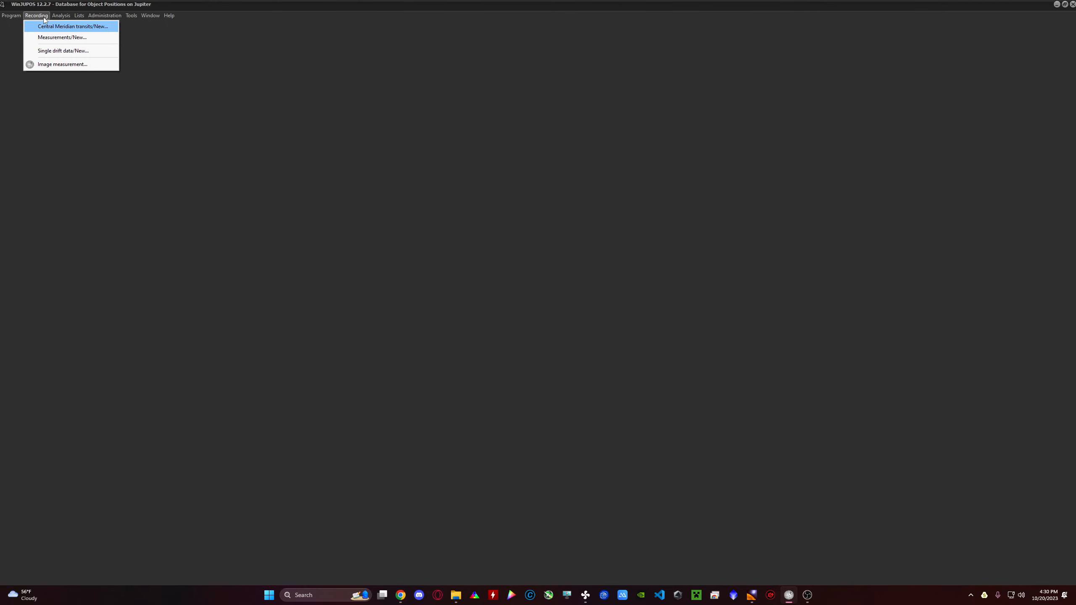
{"action": "left_click", "coordinate": [53, 63]}
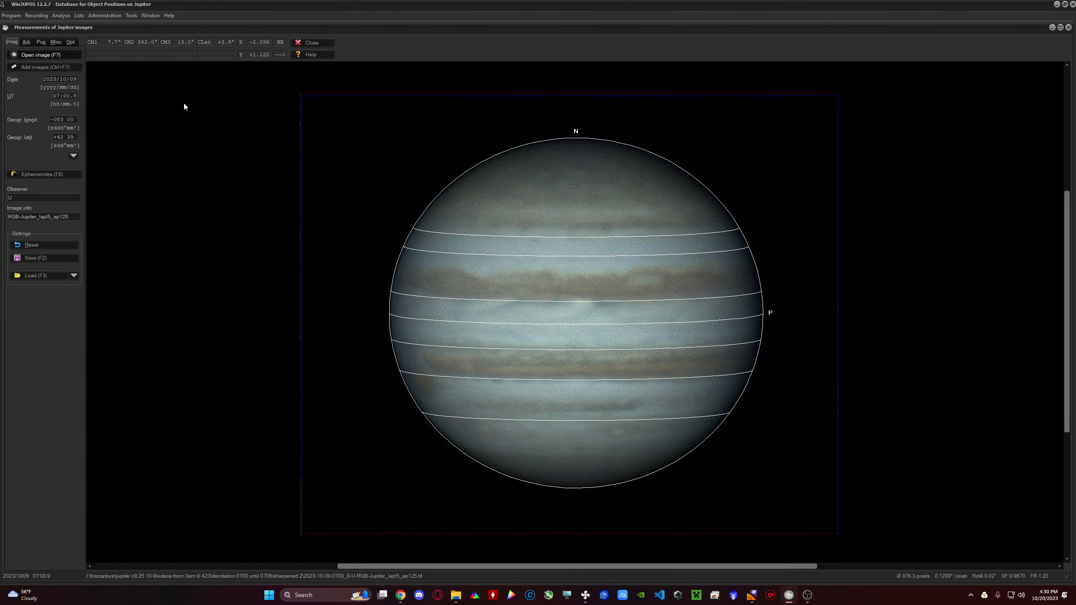
{"action": "left_click", "coordinate": [31, 56]}
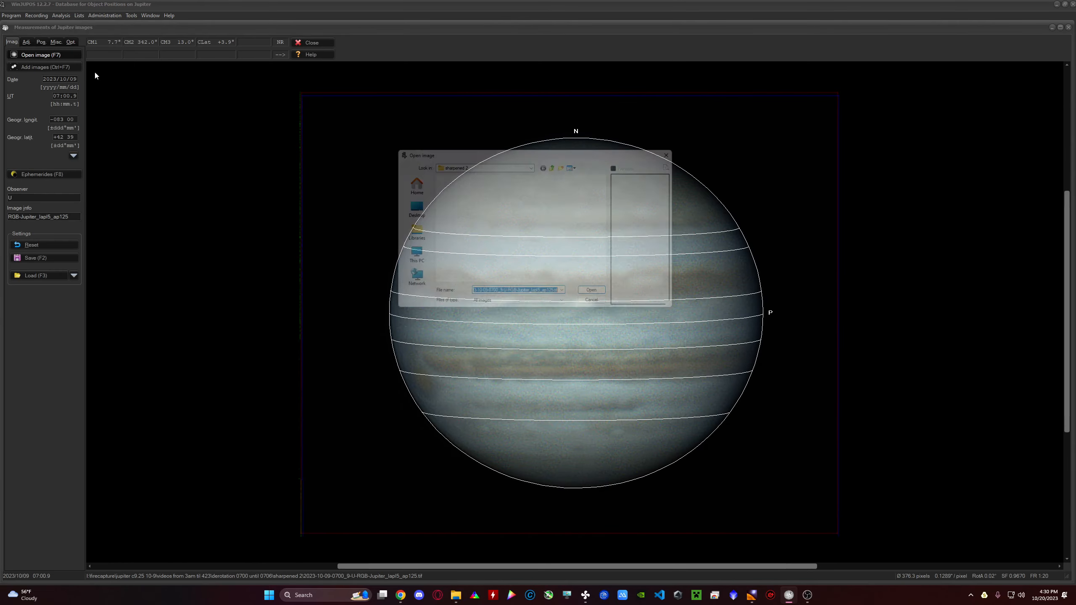
{"action": "left_click", "coordinate": [554, 165]}
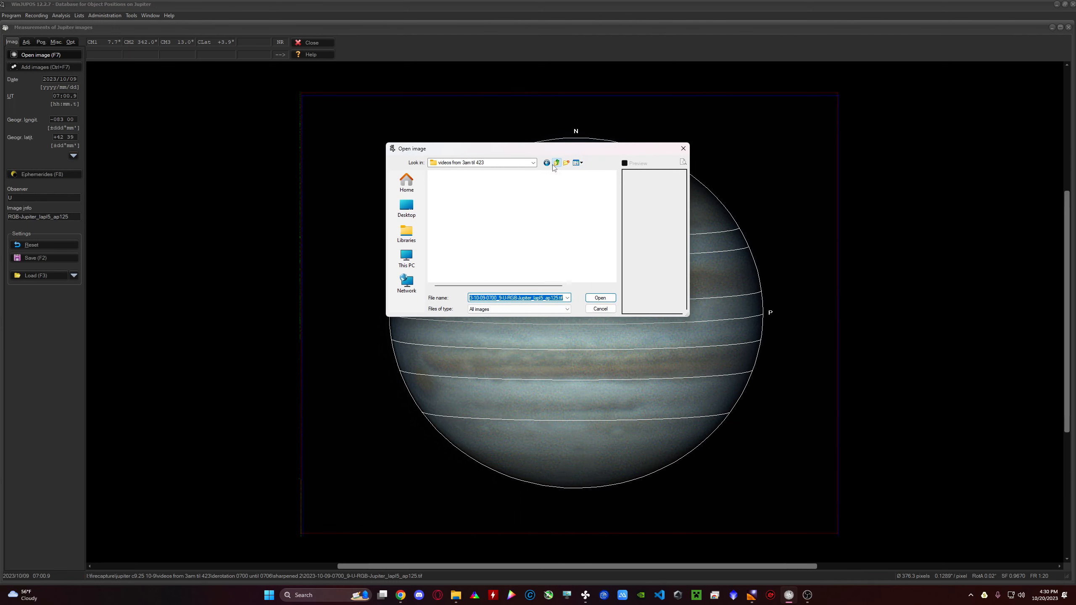
{"action": "double_click", "coordinate": [487, 210]}
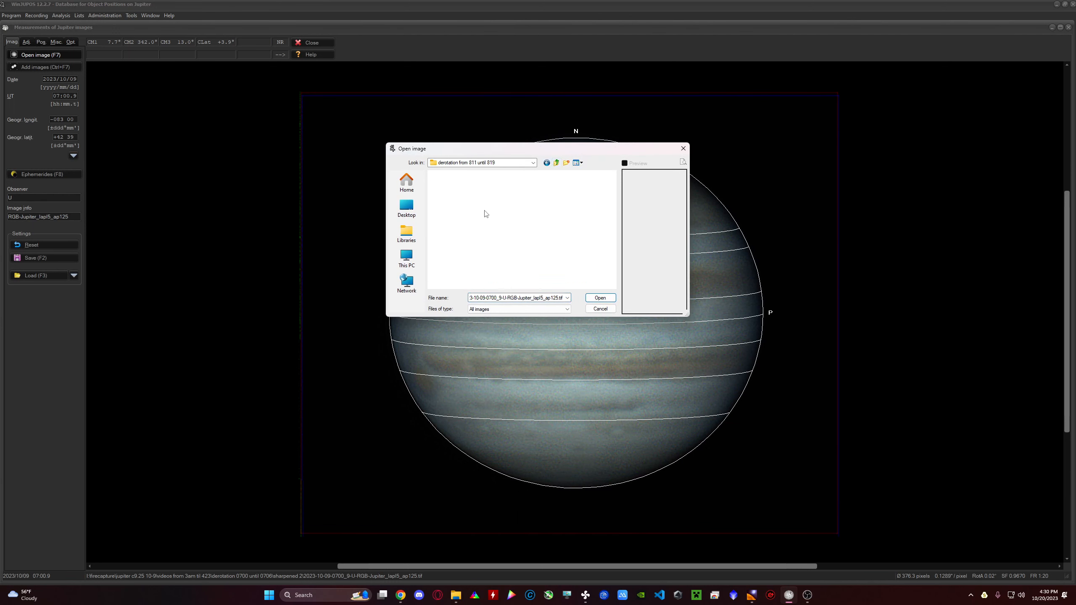
{"action": "double_click", "coordinate": [452, 199]}
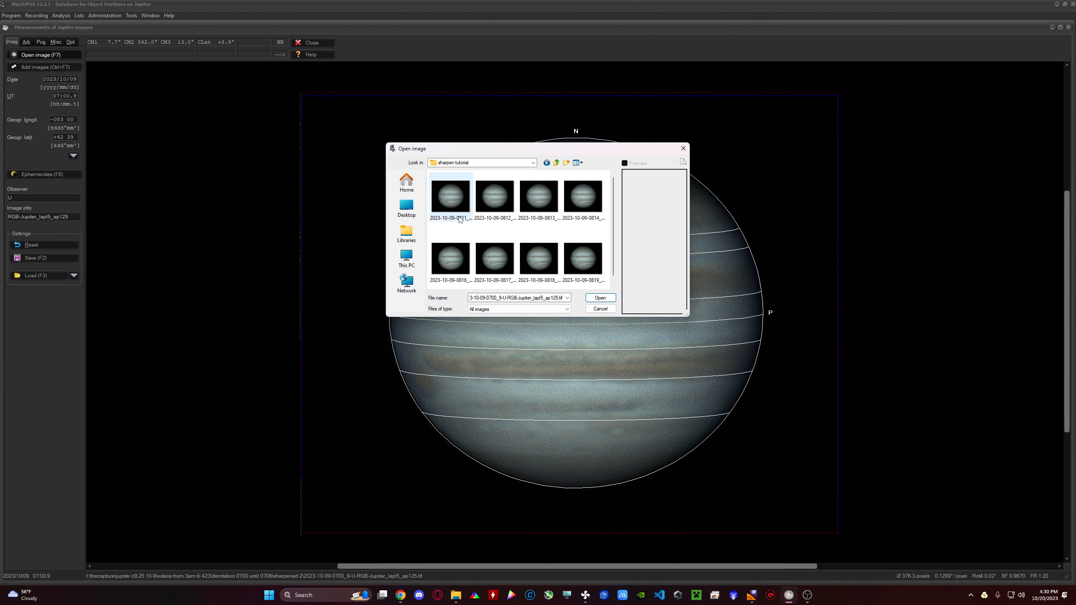
{"action": "double_click", "coordinate": [456, 208]}
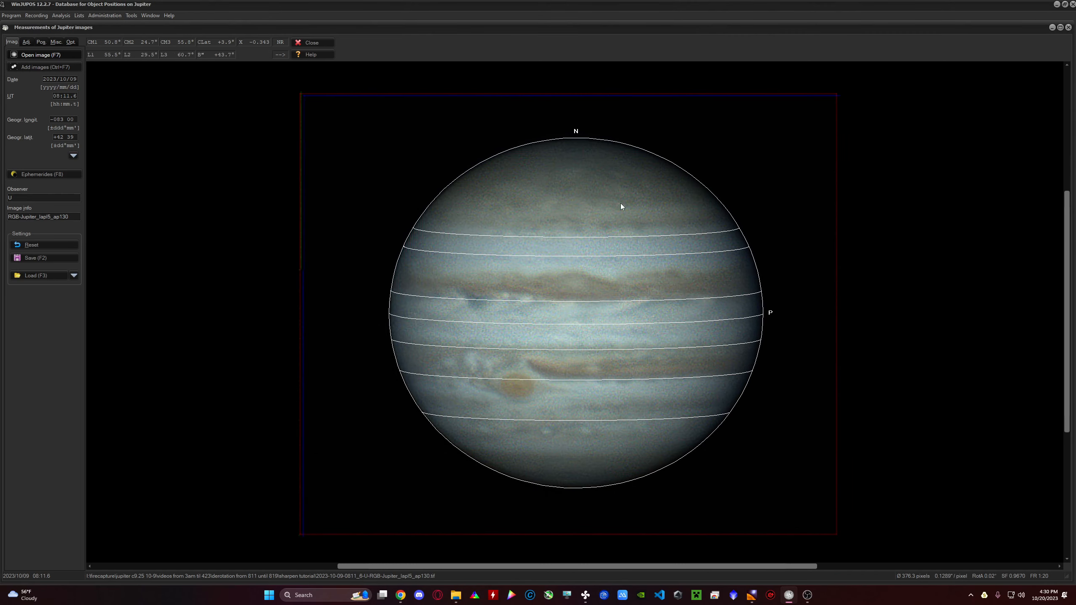
Set the outline frame to Without additional graphic, trying its black brightness before restoring white
{"action": "left_click", "coordinate": [40, 43]}
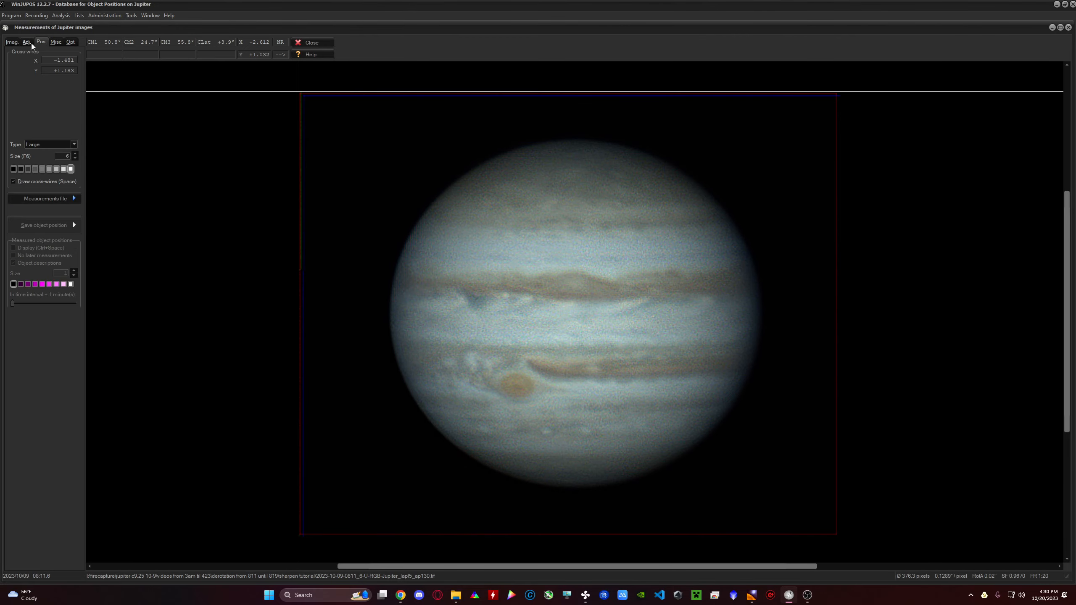
{"action": "left_click", "coordinate": [29, 43]}
{"action": "left_click", "coordinate": [74, 215]}
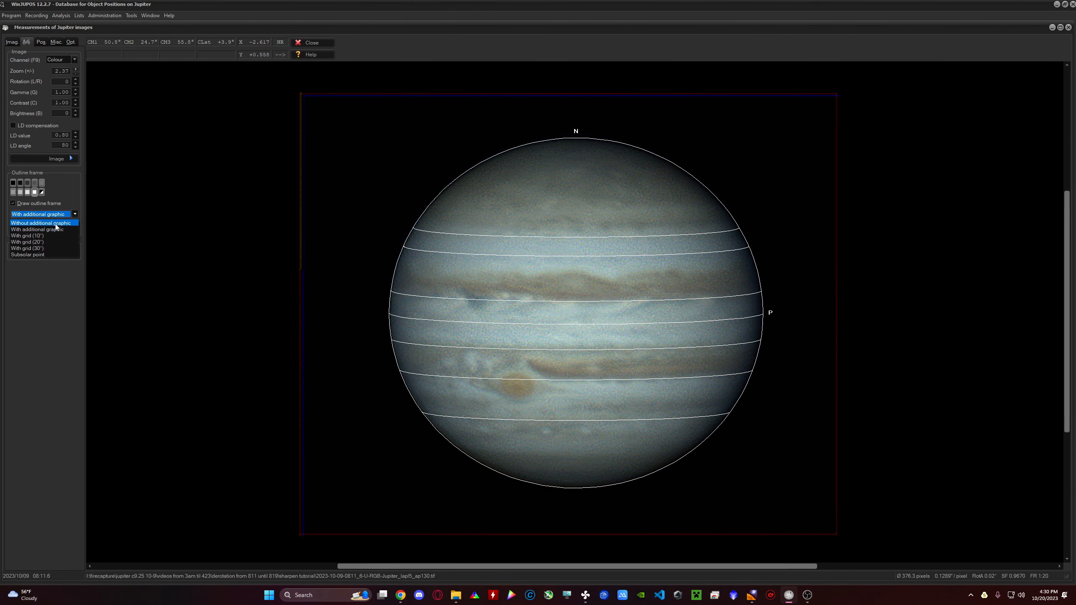
{"action": "left_click", "coordinate": [55, 224]}
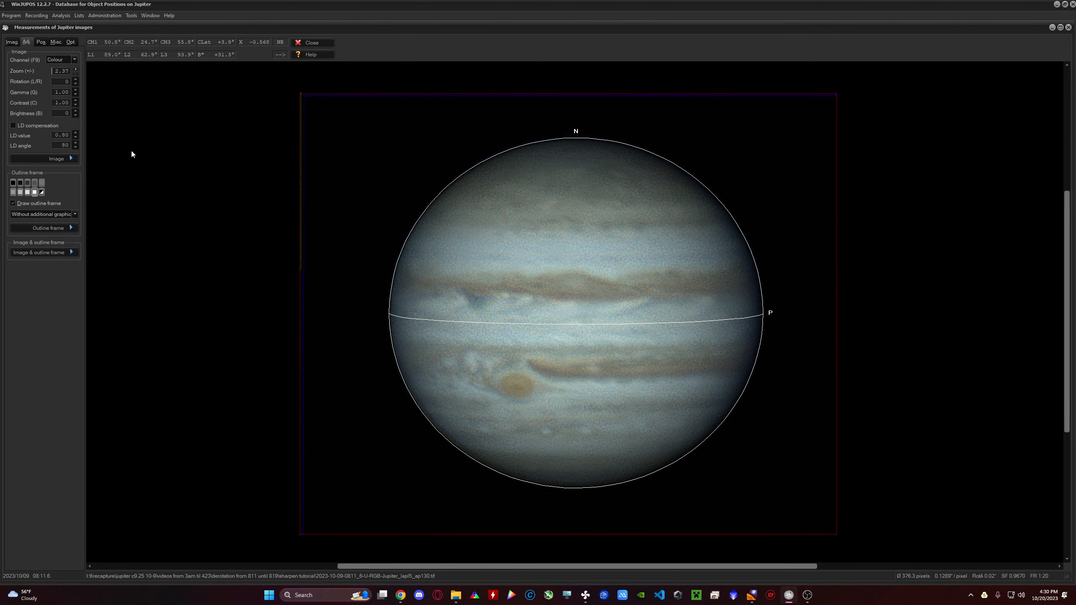
{"action": "left_click", "coordinate": [20, 184]}
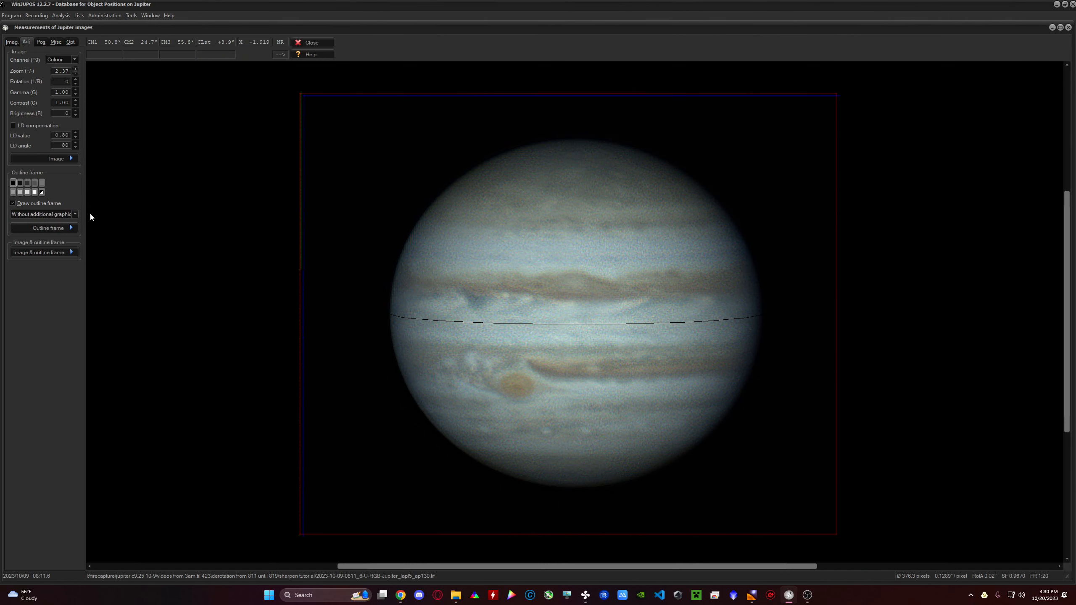
{"action": "left_click", "coordinate": [36, 195]}
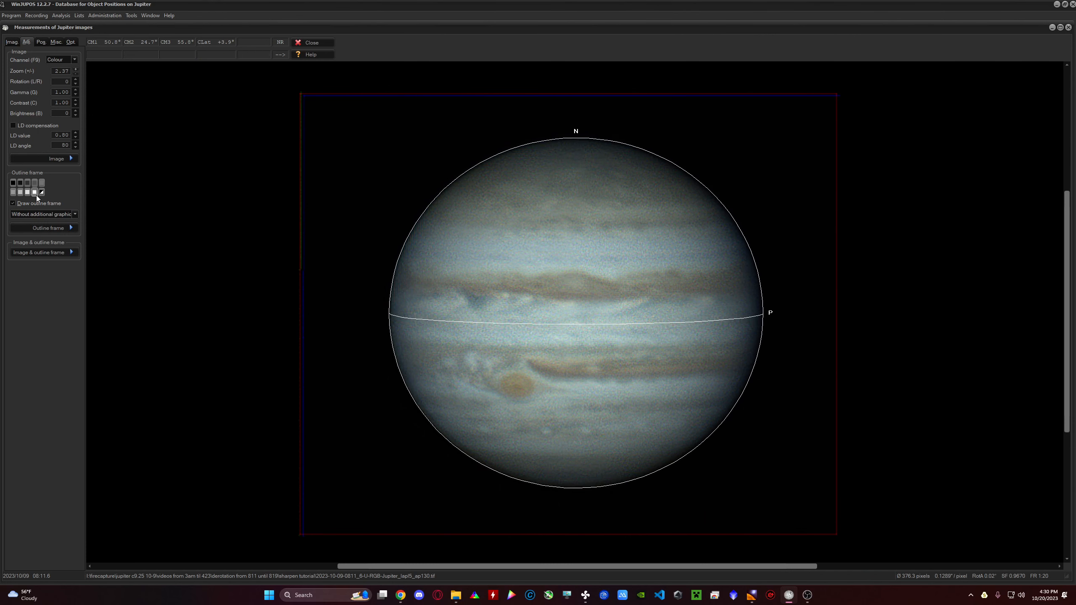
Fit the outline frame to Jupiter's disk in the image adjustment settings
{"action": "left_click", "coordinate": [12, 41]}
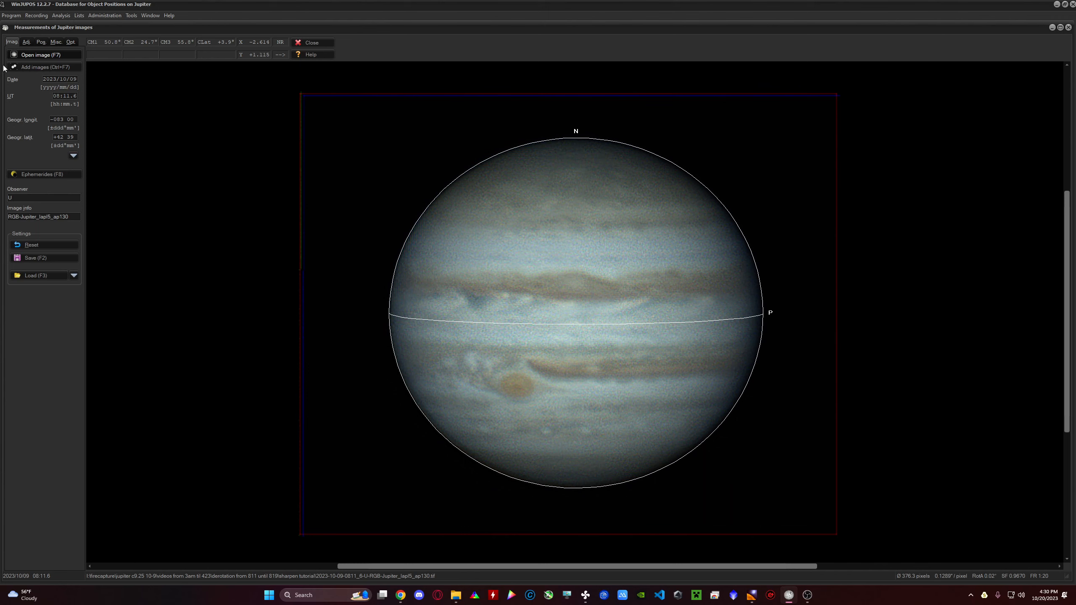
{"action": "left_click", "coordinate": [26, 42]}
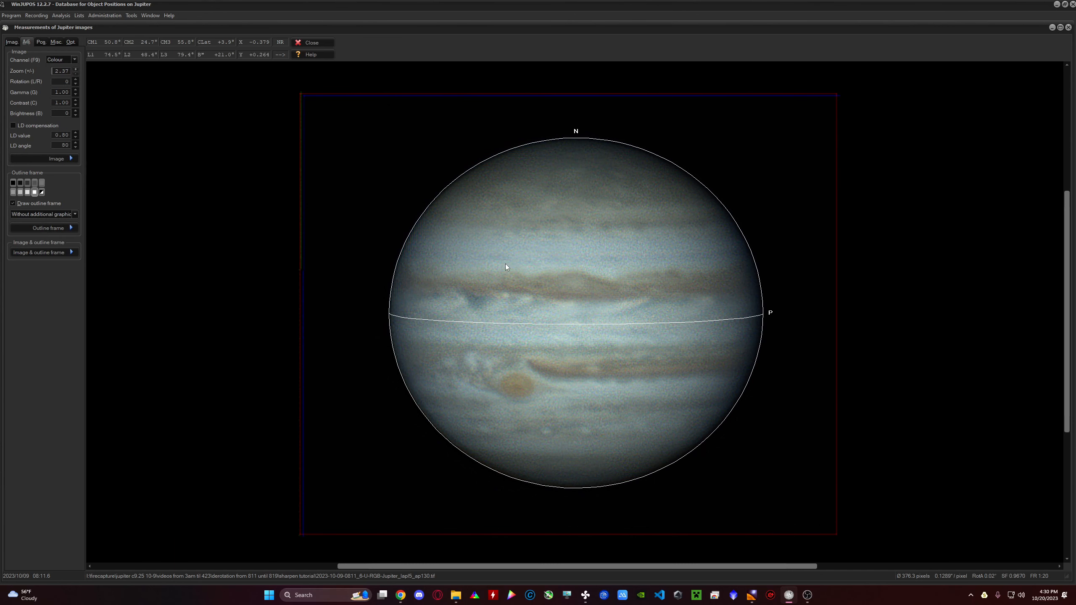
{"action": "key", "text": "Page_Down"}
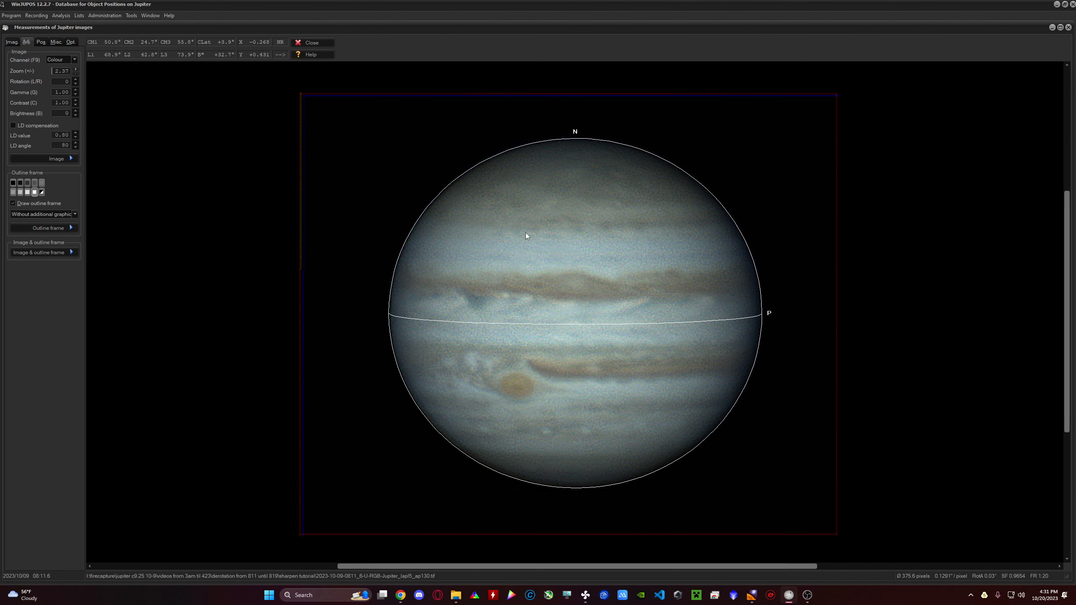
{"action": "key", "text": "super+shift+s"}
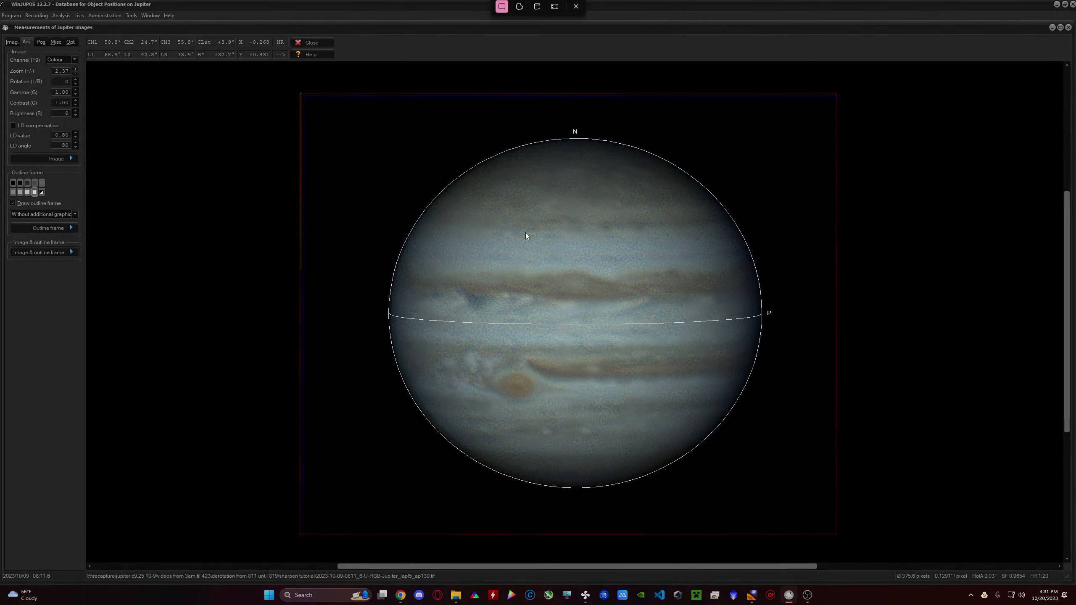
{"action": "key", "text": "Escape"}
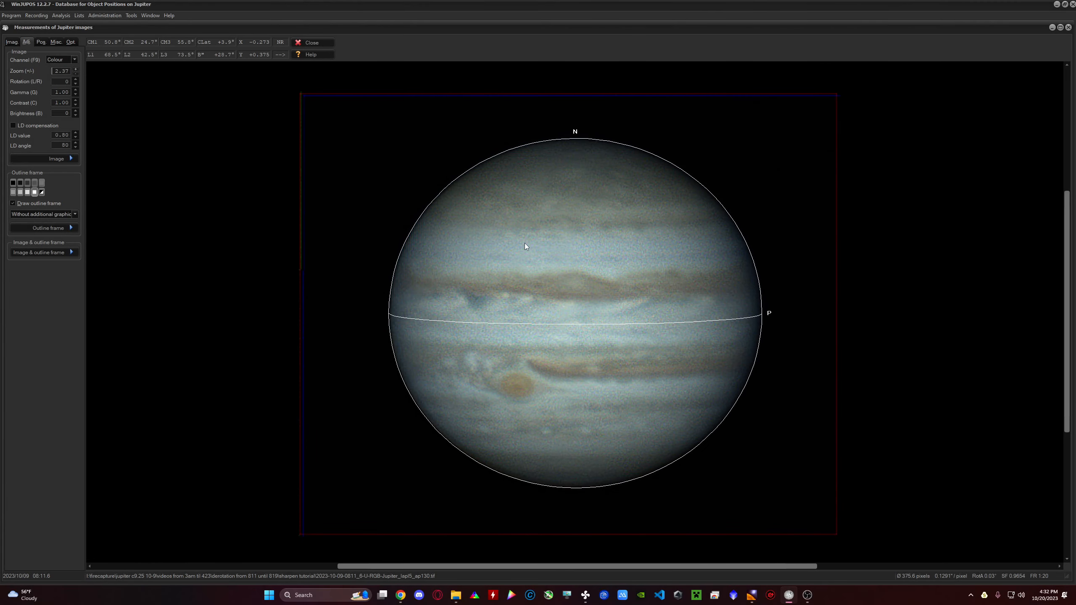
Try resizing the outline frame around Jupiter by shrinking it, enlarging it past the disk and shrinking it again
{"action": "key", "text": "Page_Down"}
{"action": "key", "text": "Page_Down"}
{"action": "key", "text": "Page_Down"}
{"action": "key", "text": "Page_Down"}
{"action": "key", "text": "Page_Down"}
{"action": "key", "text": "Page_Down"}
{"action": "key", "text": "Page_Down"}
{"action": "key", "text": "Page_Down"}
{"action": "key", "text": "Page_Down"}
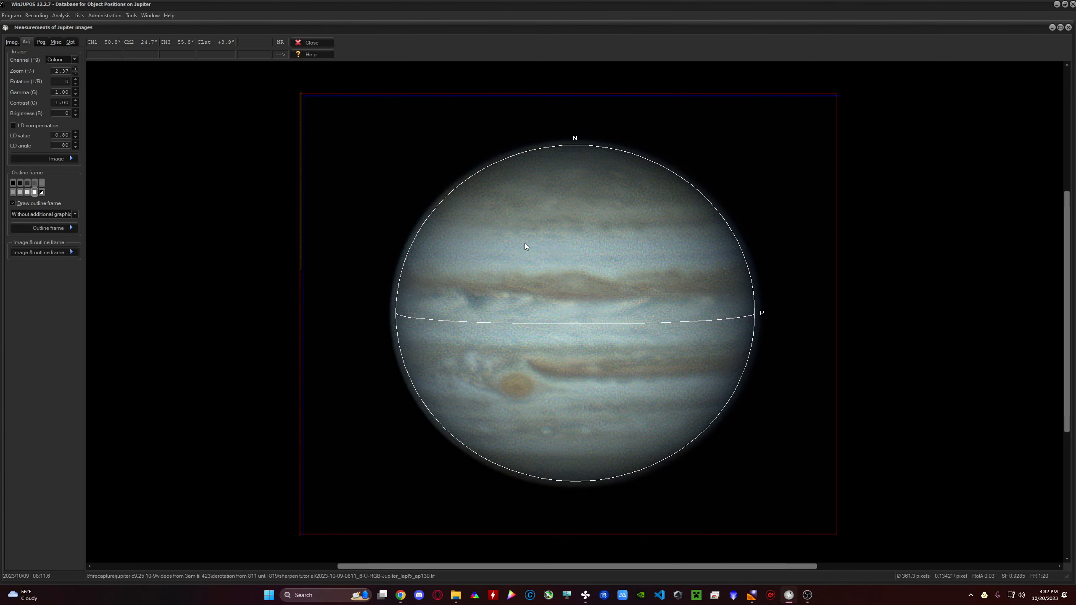
{"action": "key", "text": "Page_Up"}
{"action": "key", "text": "Page_Up"}
{"action": "key", "text": "Page_Up"}
{"action": "key", "text": "Page_Up"}
{"action": "key", "text": "Page_Up"}
{"action": "key", "text": "Page_Up"}
{"action": "key", "text": "Page_Up"}
{"action": "key", "text": "Page_Up"}
{"action": "key", "text": "Page_Up"}
{"action": "key", "text": "Page_Up"}
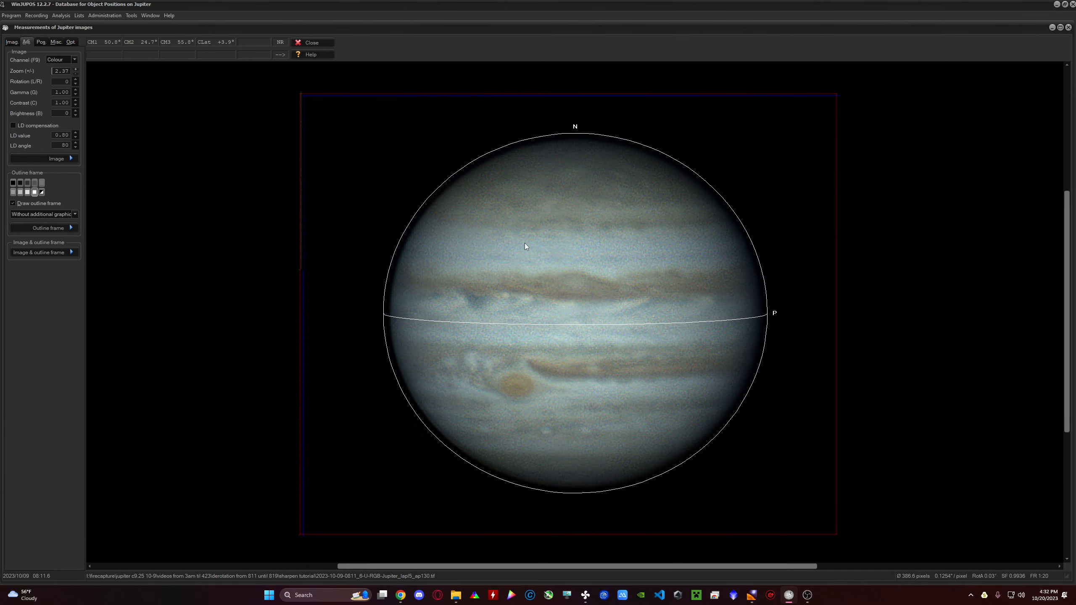
{"action": "key", "text": "Page_Down"}
{"action": "key", "text": "Page_Down"}
{"action": "key", "text": "Page_Down"}
{"action": "key", "text": "Page_Down"}
{"action": "key", "text": "Page_Down"}
{"action": "key", "text": "Page_Down"}
{"action": "key", "text": "Page_Down"}
{"action": "key", "text": "Page_Down"}
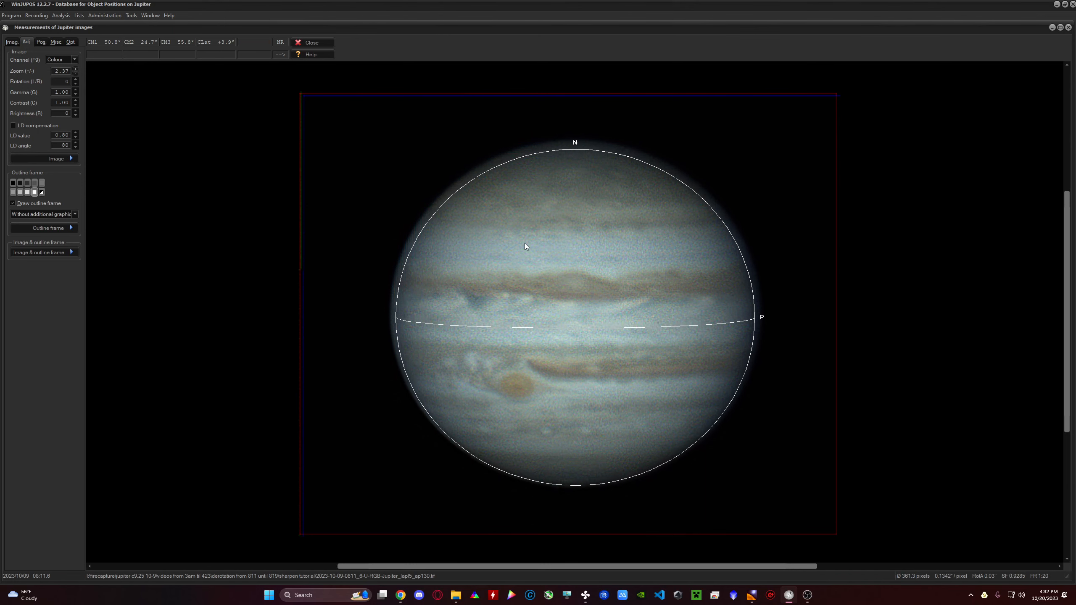
Shift the outline frame upward and slightly to the right of Jupiter's disk
{"action": "key", "text": "Up"}
{"action": "key", "text": "Up"}
{"action": "key", "text": "Up"}
{"action": "key", "text": "Up"}
{"action": "key", "text": "Up"}
{"action": "key", "text": "Up"}
{"action": "key", "text": "Up"}
{"action": "key", "text": "Up"}
{"action": "key", "text": "Up"}
{"action": "key", "text": "Up"}
{"action": "key", "text": "Up"}
{"action": "key", "text": "Right"}
{"action": "key", "text": "Right"}
{"action": "key", "text": "Right"}
{"action": "key", "text": "Right"}
{"action": "key", "text": "Right"}
{"action": "key", "text": "Right"}
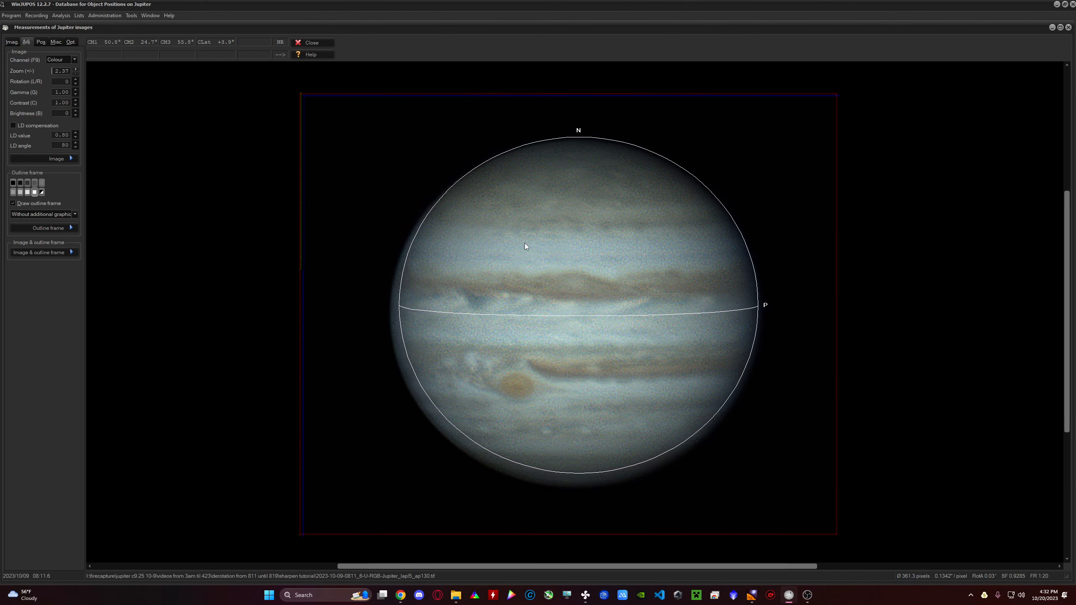
Automatically refit the outline frame to Jupiter's disk and set it to With additional graphic
{"action": "key", "text": "F11"}
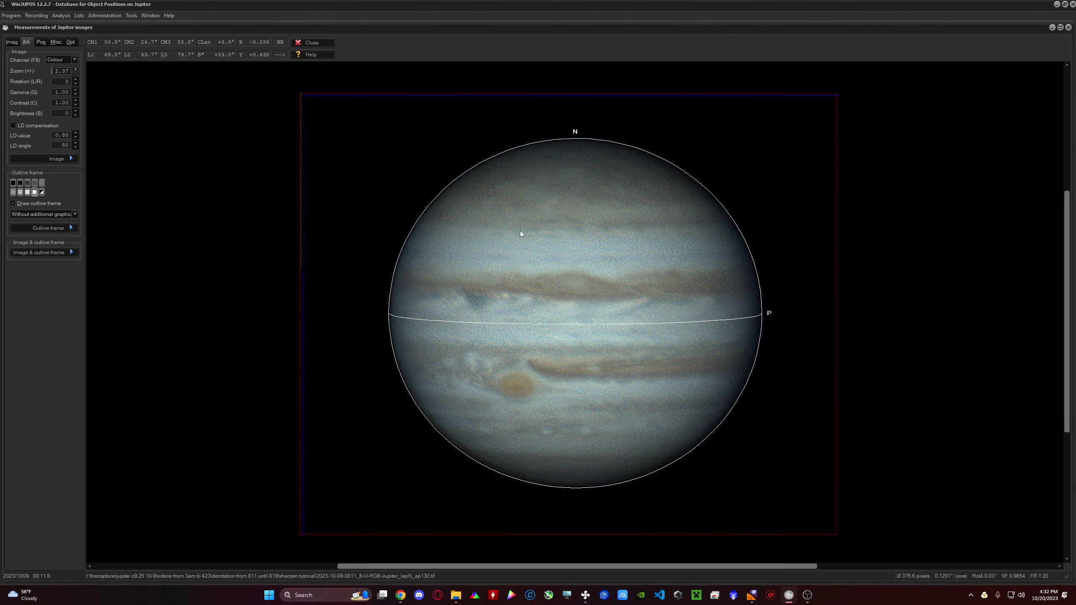
{"action": "left_click", "coordinate": [75, 214]}
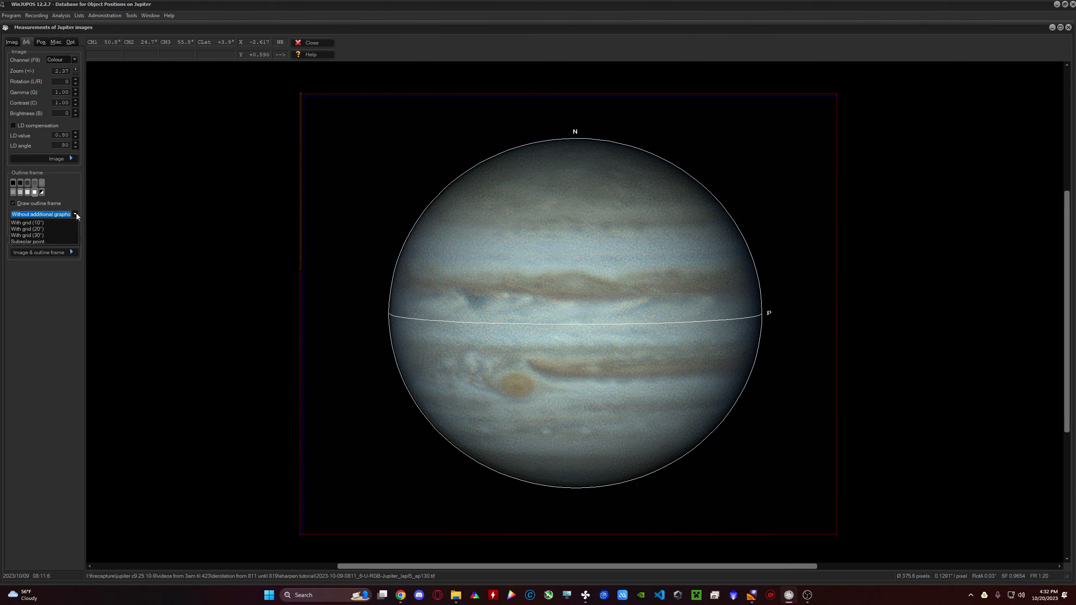
{"action": "left_click", "coordinate": [62, 230]}
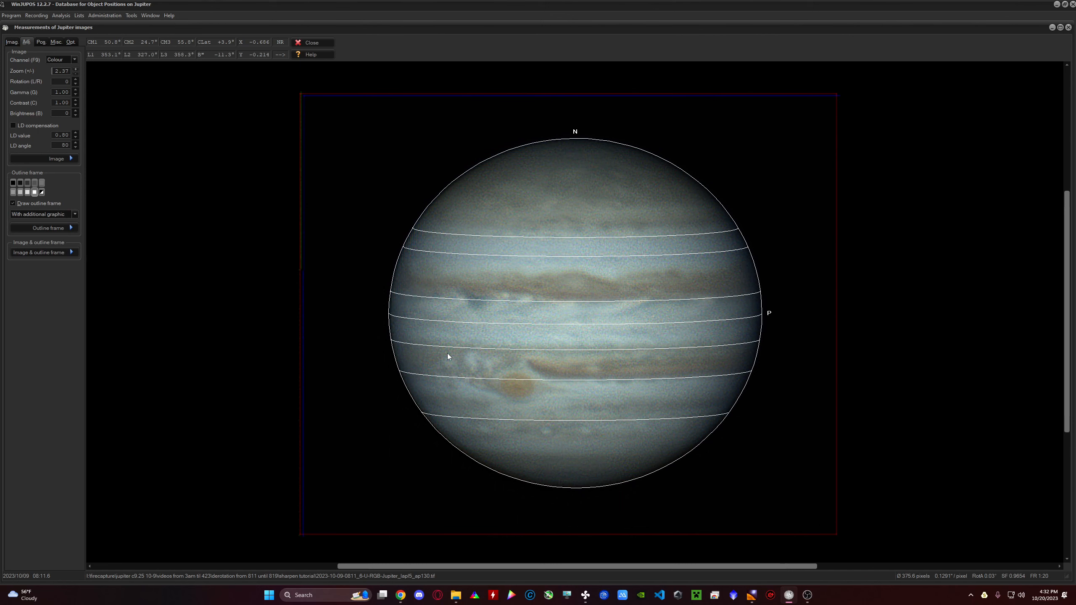
Rotate the outline frame about 1° clockwise and back until its lines align with Jupiter's cloud belts
{"action": "key", "text": "n"}
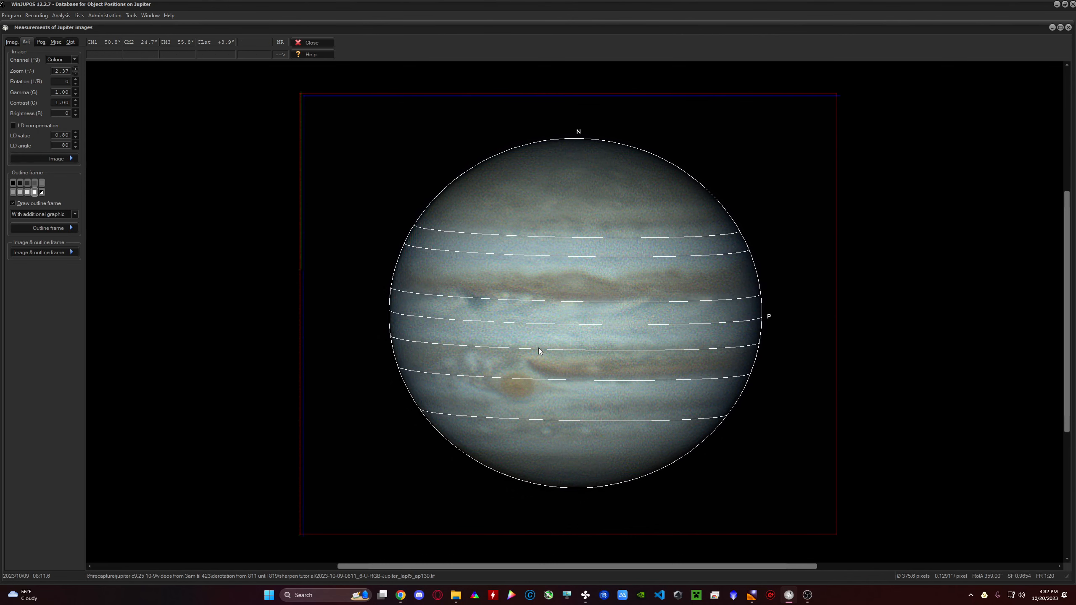
{"action": "key", "text": "p"}
{"action": "key", "text": "p"}
{"action": "key", "text": "p"}
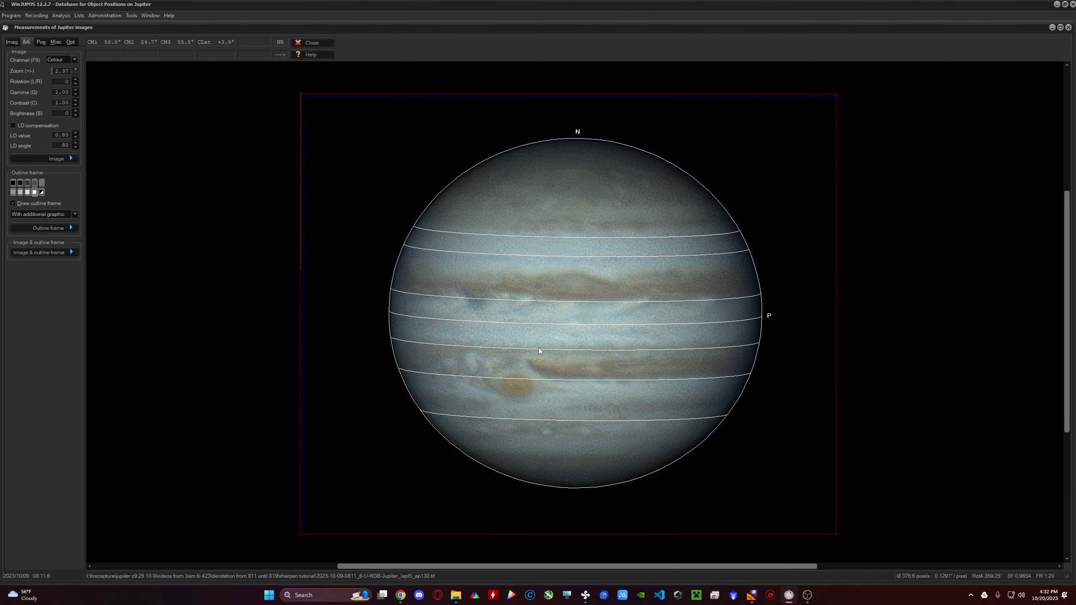
{"action": "key", "text": "p"}
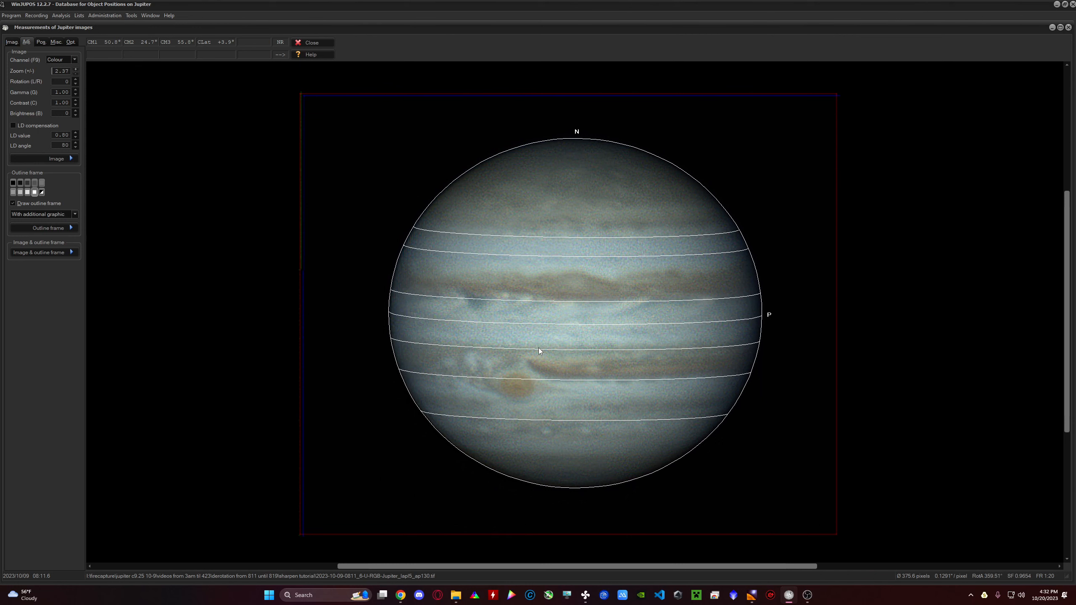
{"action": "key", "text": "p"}
{"action": "key", "text": "p"}
{"action": "key", "text": "p"}
{"action": "key", "text": "p"}
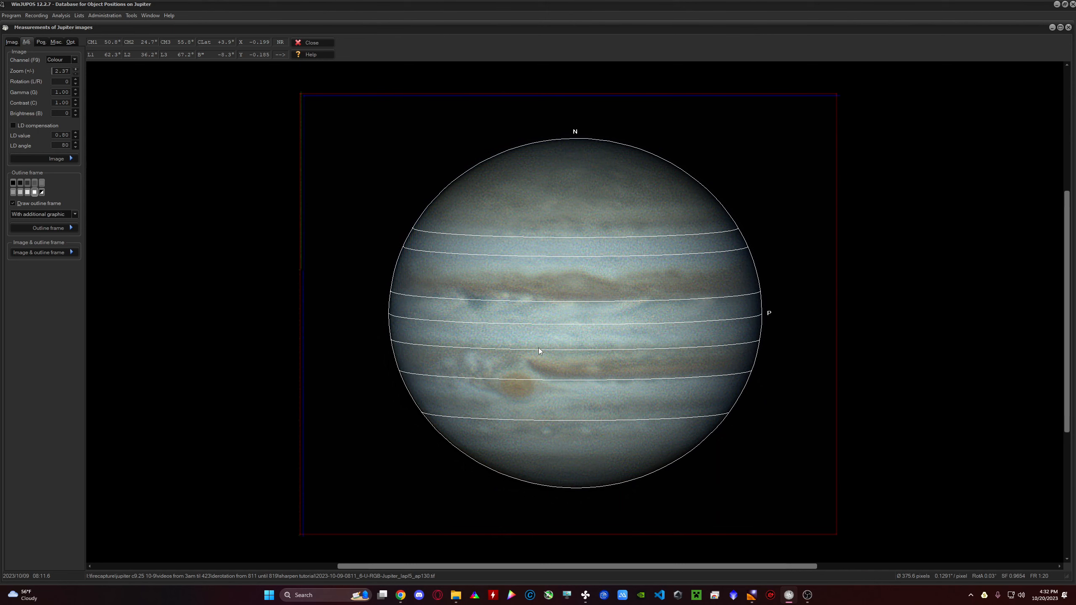
Compare the outline frame in black and white brightness against Jupiter's limb and belts, leaving it white
{"action": "left_click", "coordinate": [13, 184]}
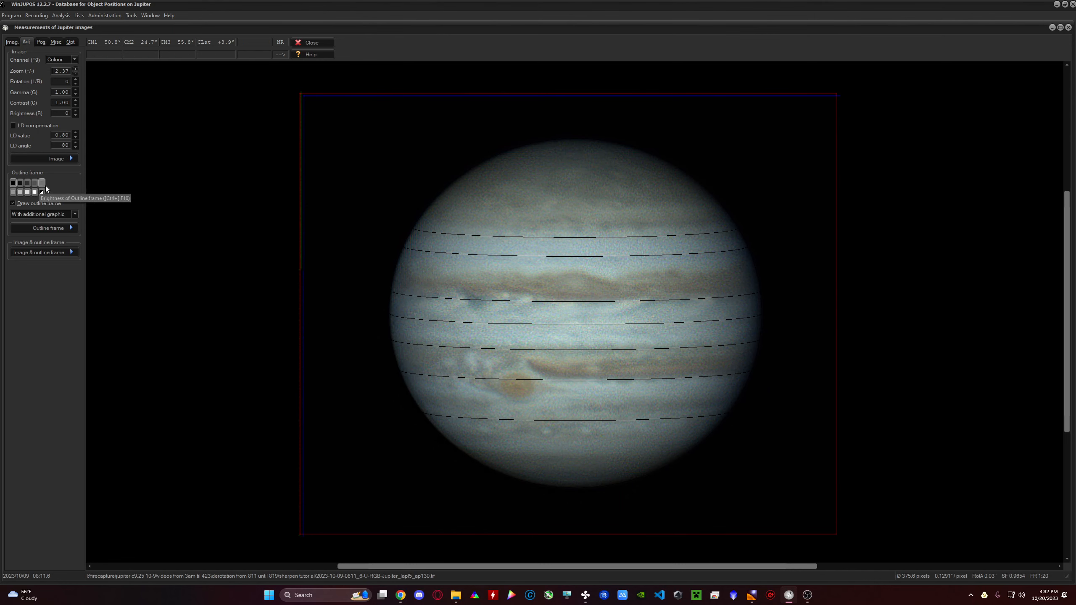
{"action": "left_click", "coordinate": [34, 192]}
{"action": "left_click", "coordinate": [13, 184]}
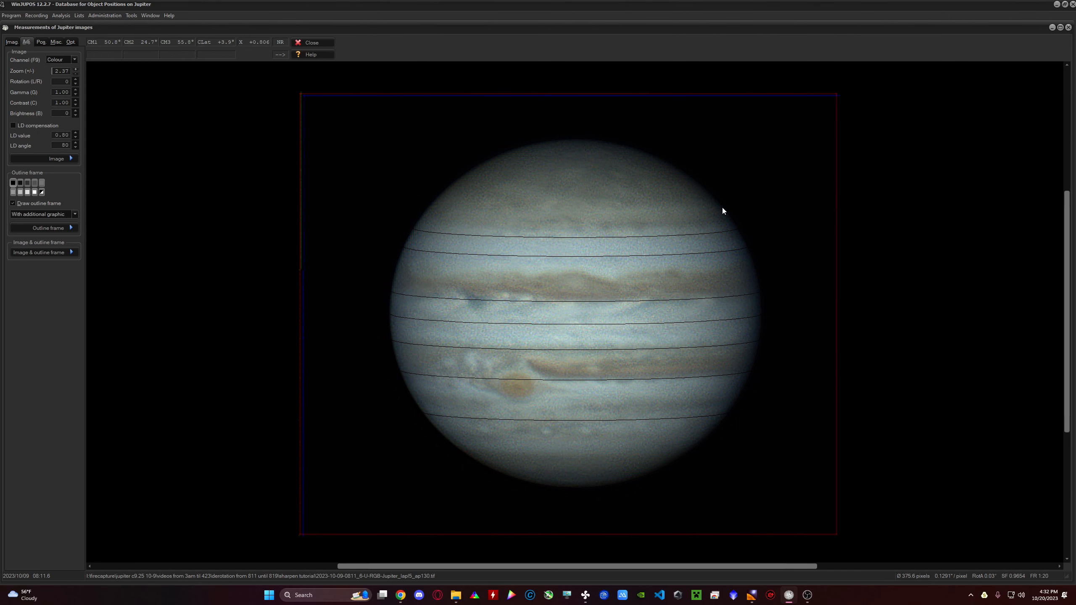
{"action": "left_click", "coordinate": [35, 192]}
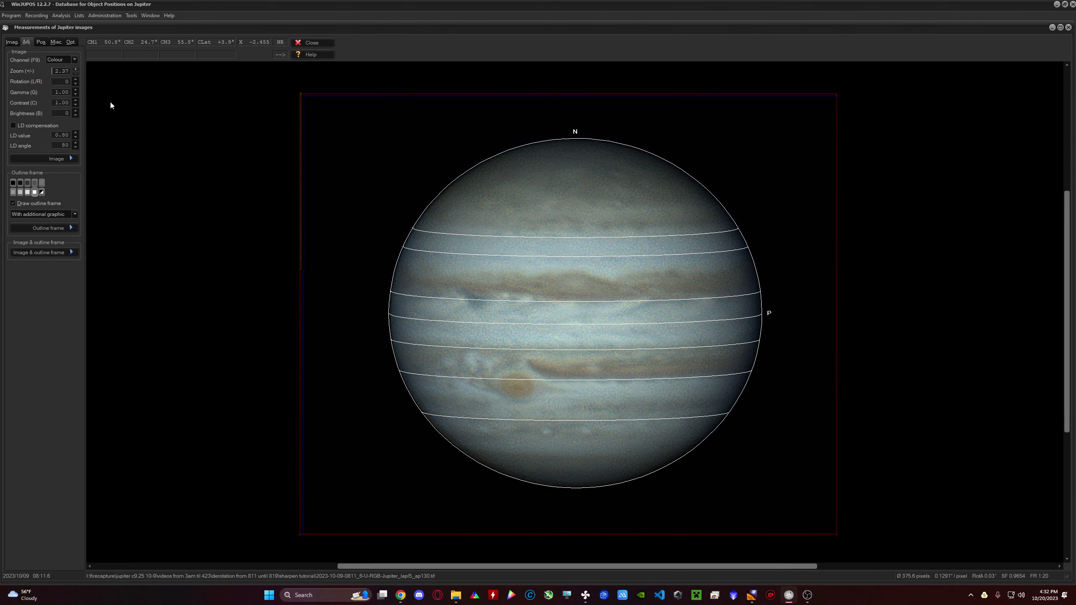
Start saving the image measurement settings and browse to the sharpen tutorial folder inside derotation from 811 until 819
{"action": "left_click", "coordinate": [12, 42]}
{"action": "left_click", "coordinate": [38, 260]}
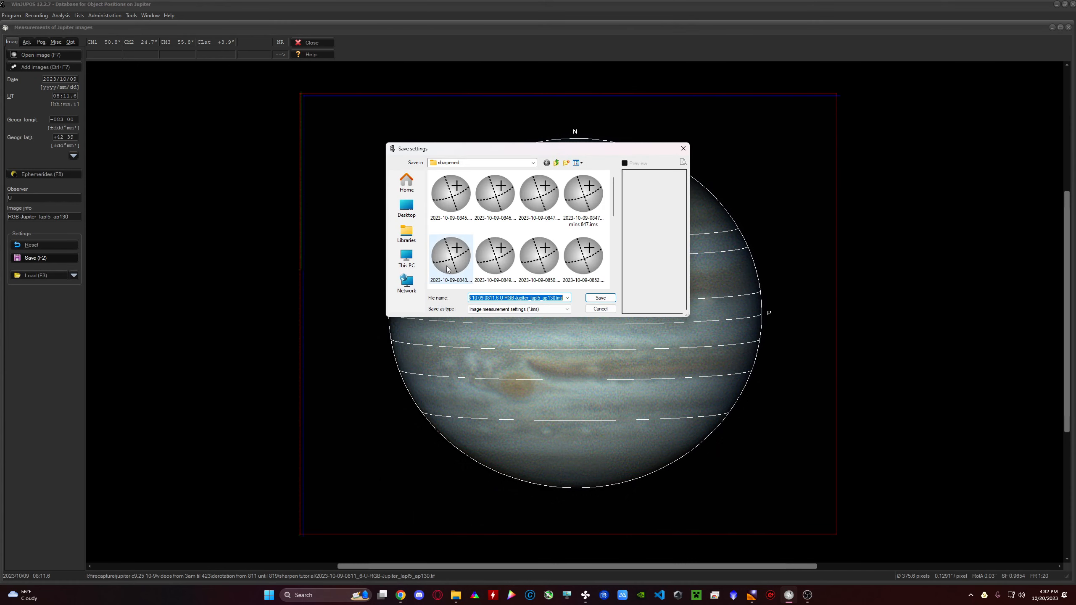
{"action": "scroll", "coordinate": [564, 235], "scroll_direction": "down", "scroll_amount": 5}
{"action": "left_click", "coordinate": [556, 163]}
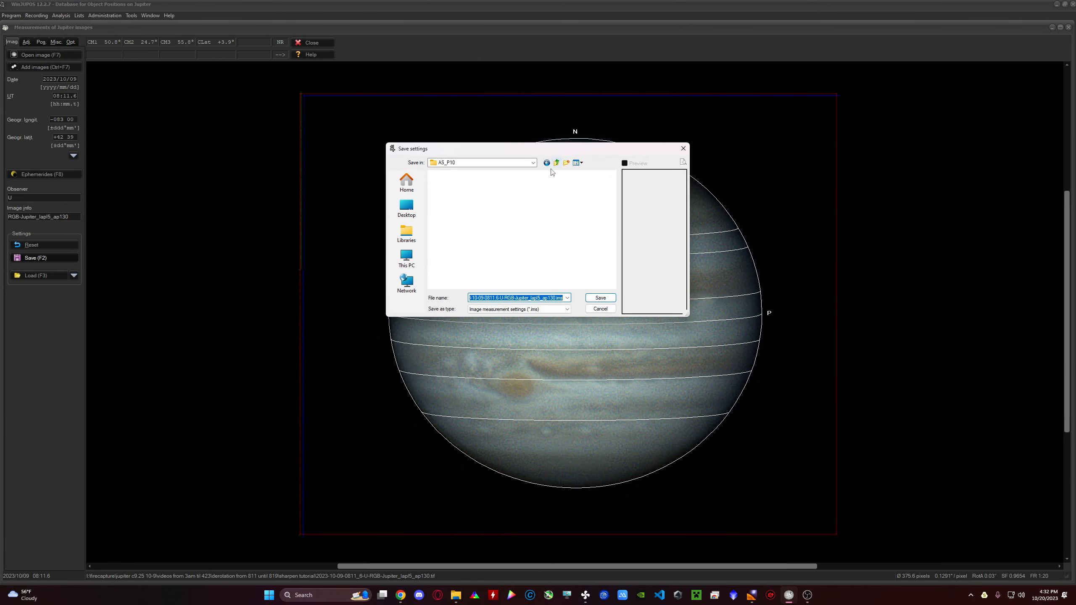
{"action": "left_click", "coordinate": [556, 162]}
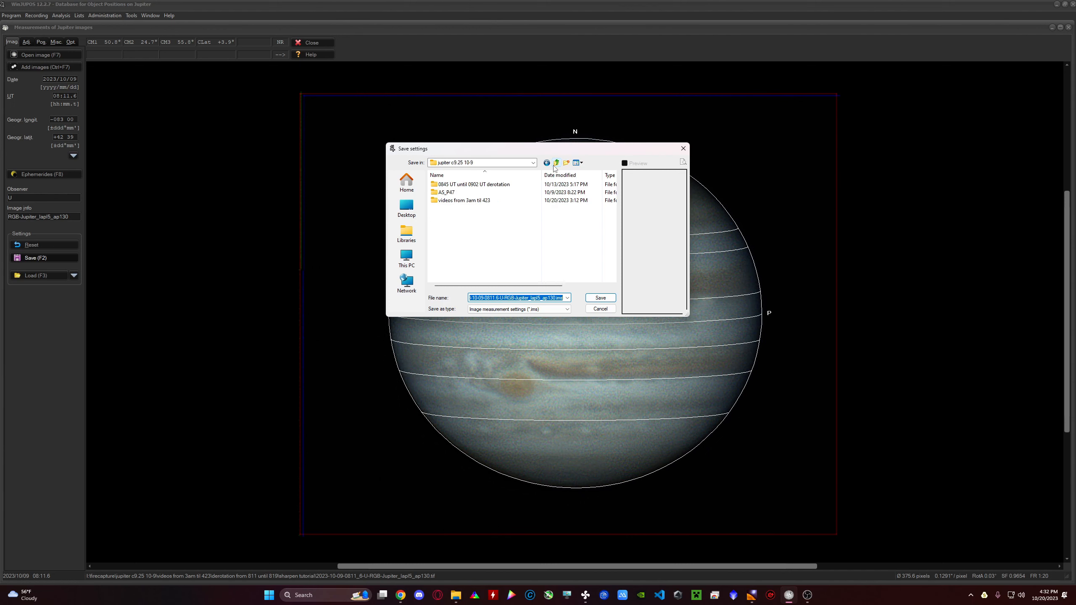
{"action": "left_click", "coordinate": [555, 163]}
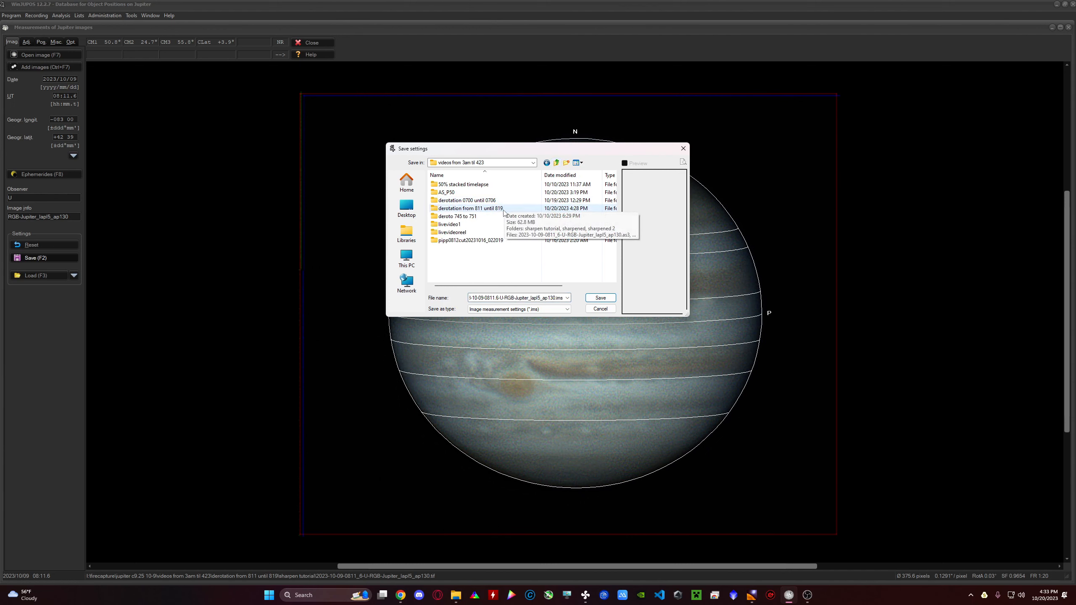
{"action": "double_click", "coordinate": [494, 210]}
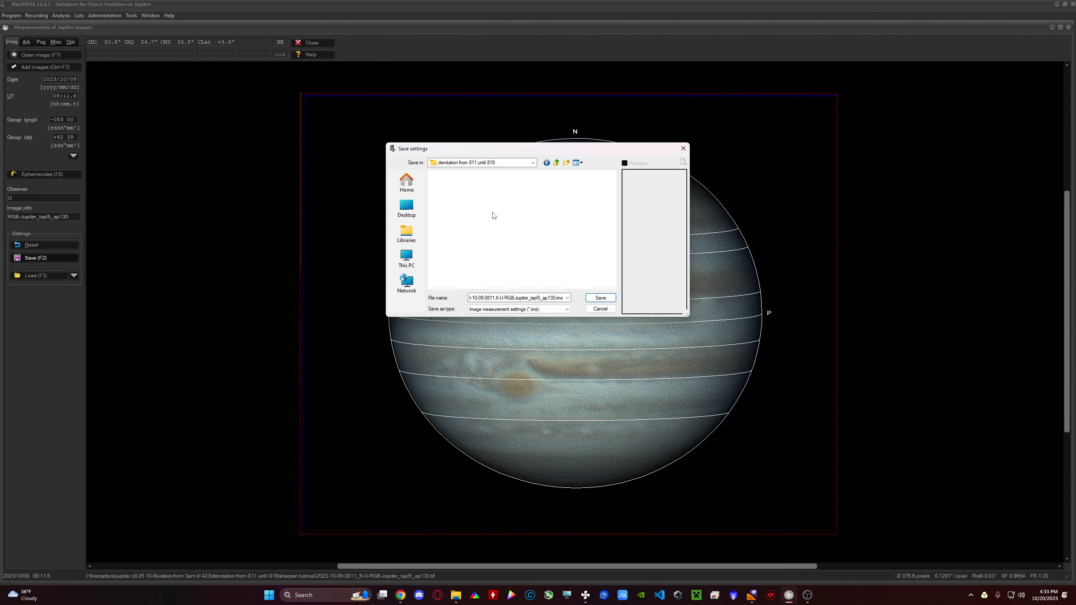
{"action": "double_click", "coordinate": [462, 203]}
Create a folder named measurements inside the sharpen tutorial folder and save the 0811.6 image's measurement settings in it
{"action": "right_click", "coordinate": [463, 255]}
{"action": "mouse_move", "coordinate": [500, 284]}
{"action": "left_click", "coordinate": [547, 283]}
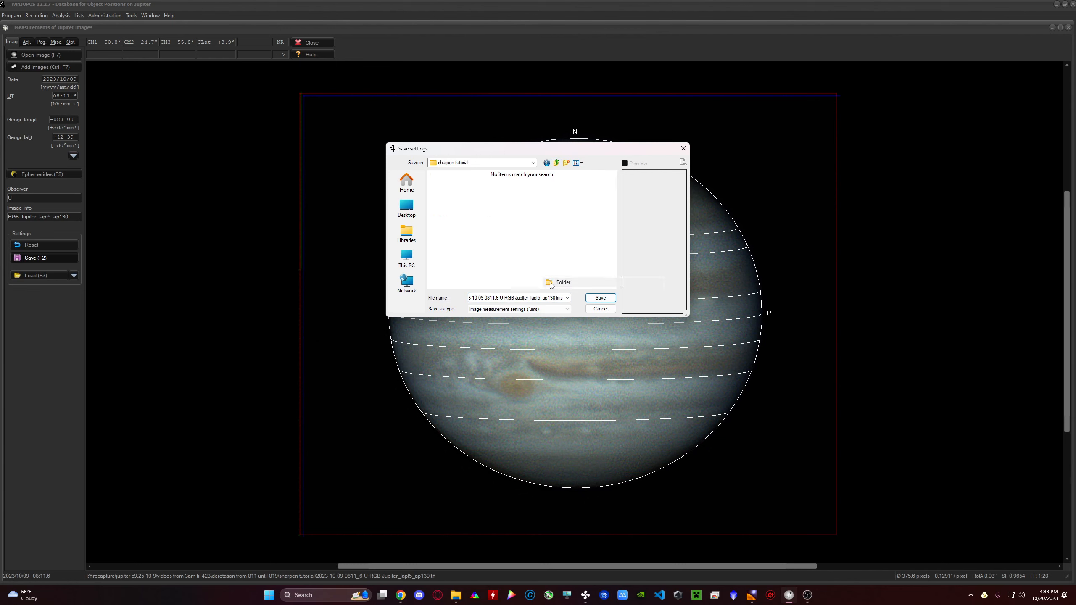
{"action": "type", "text": "measurements"}
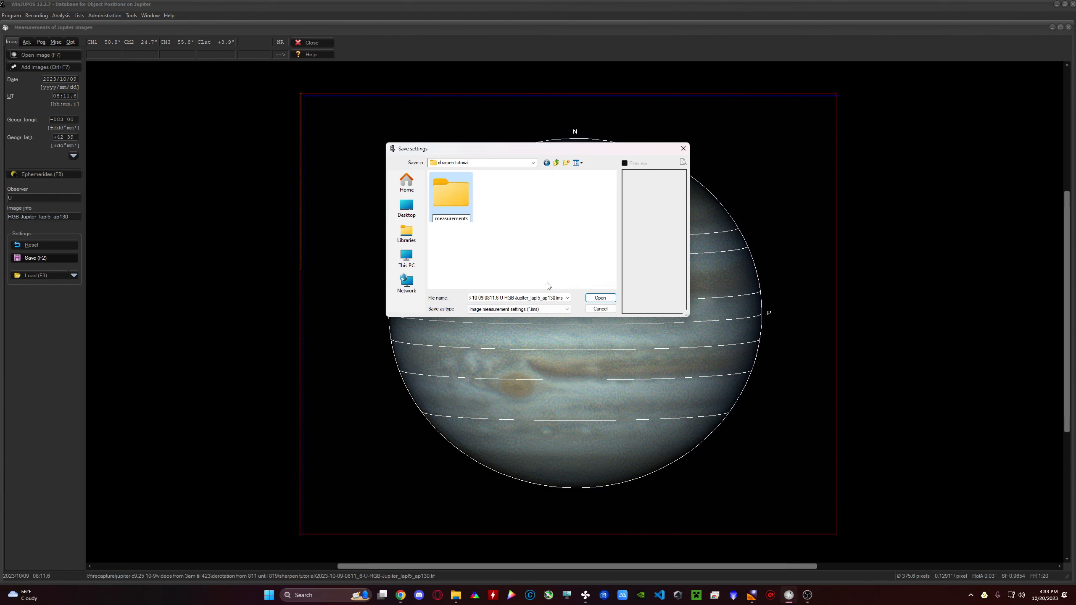
{"action": "key", "text": "Return"}
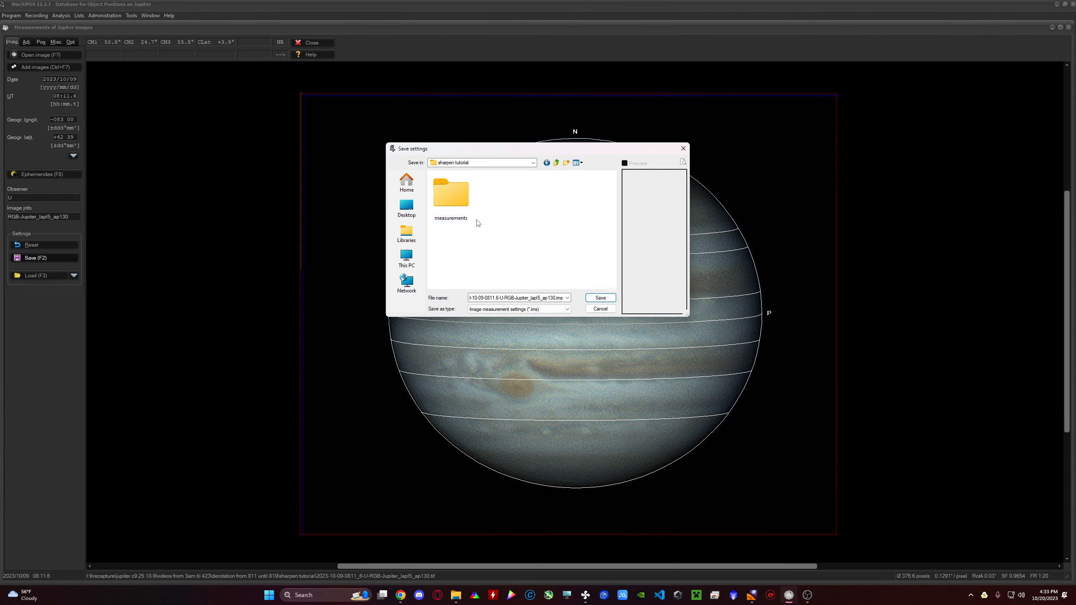
{"action": "double_click", "coordinate": [471, 218]}
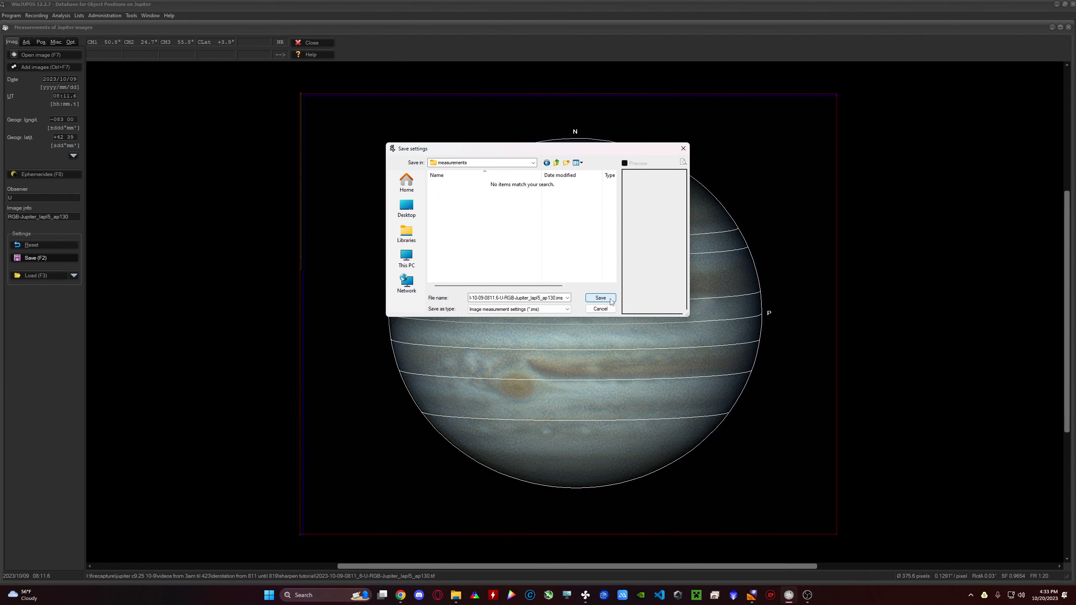
{"action": "left_click", "coordinate": [610, 301]}
{"action": "left_click", "coordinate": [34, 55]}
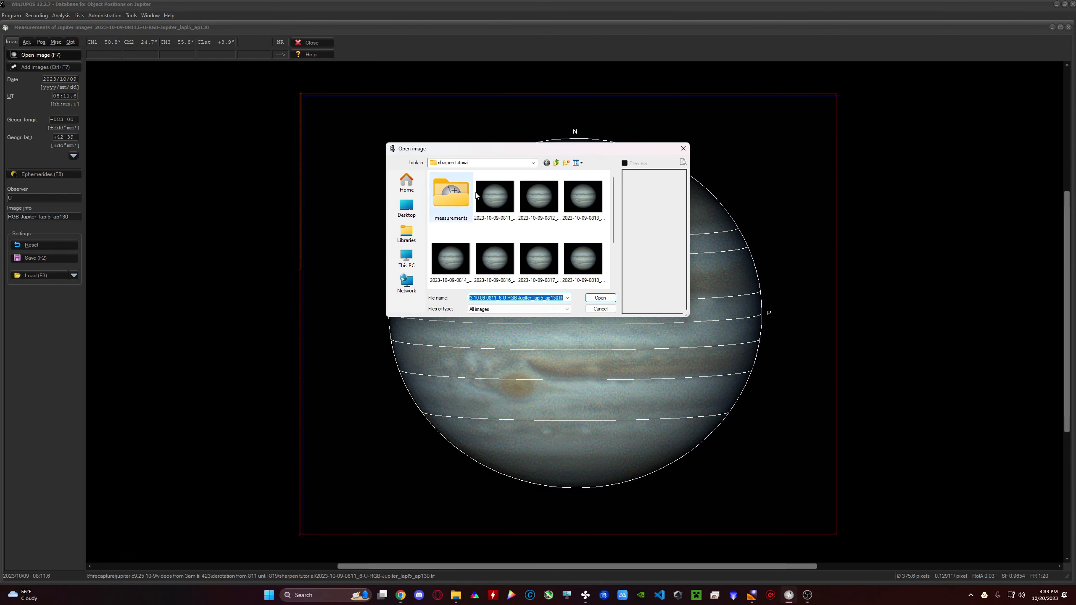
{"action": "double_click", "coordinate": [538, 193]}
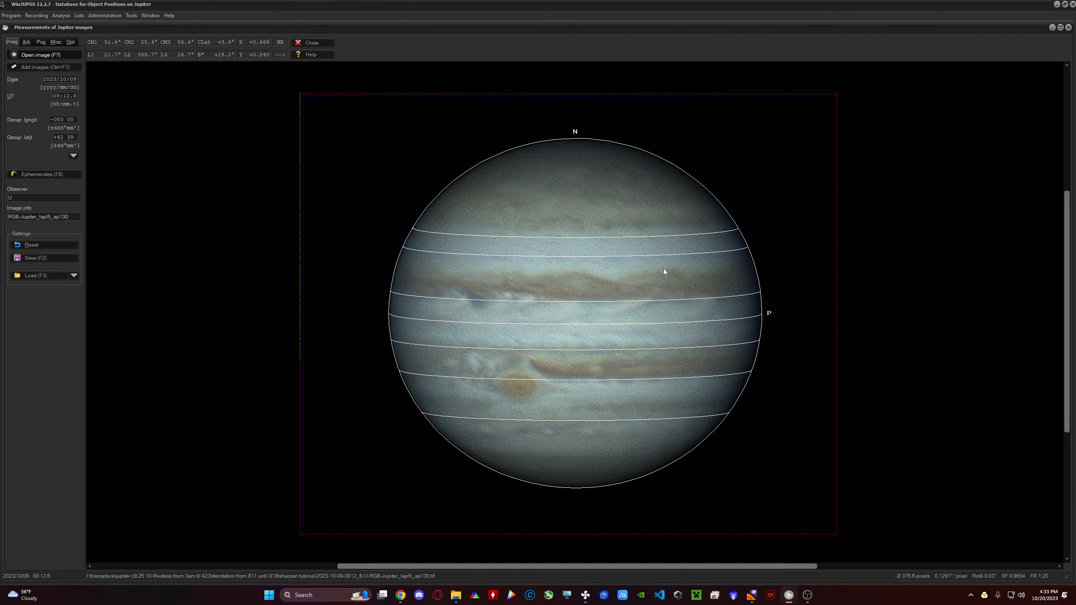
{"action": "left_click", "coordinate": [35, 57]}
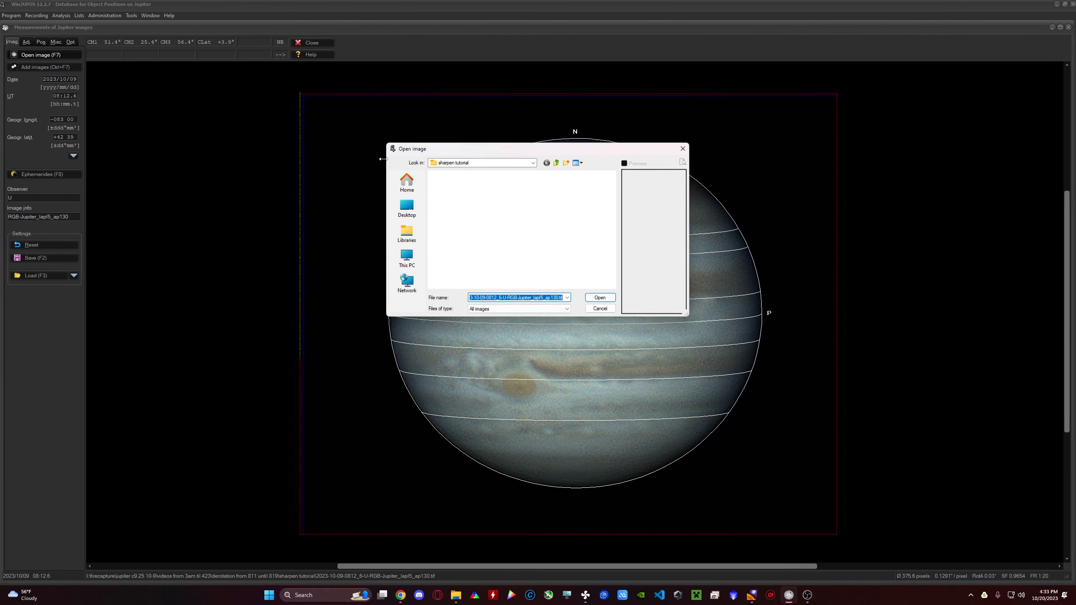
{"action": "left_click", "coordinate": [600, 298]}
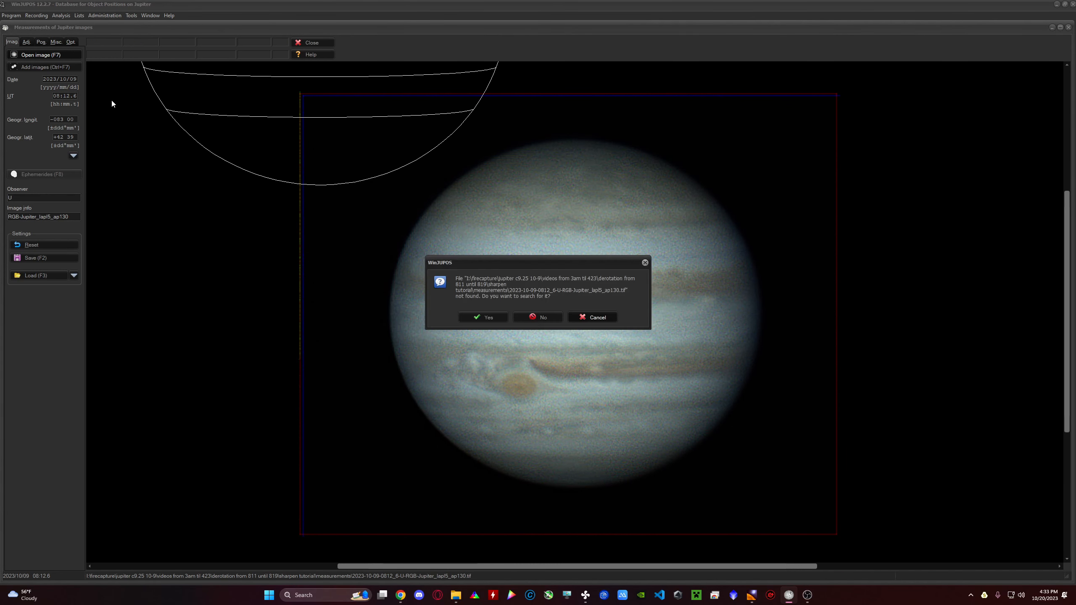
{"action": "left_click", "coordinate": [603, 318]}
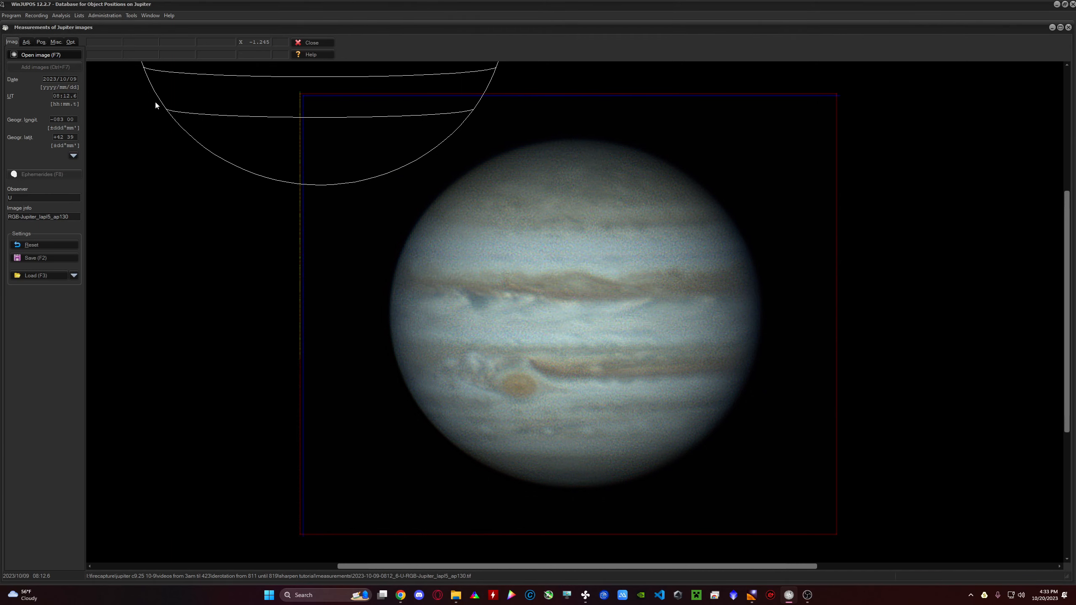
Open the 0812_6 Jupiter image from the sharpen tutorial folder and save its measurement settings in the measurements folder
{"action": "left_click", "coordinate": [51, 57]}
{"action": "left_click", "coordinate": [556, 163]}
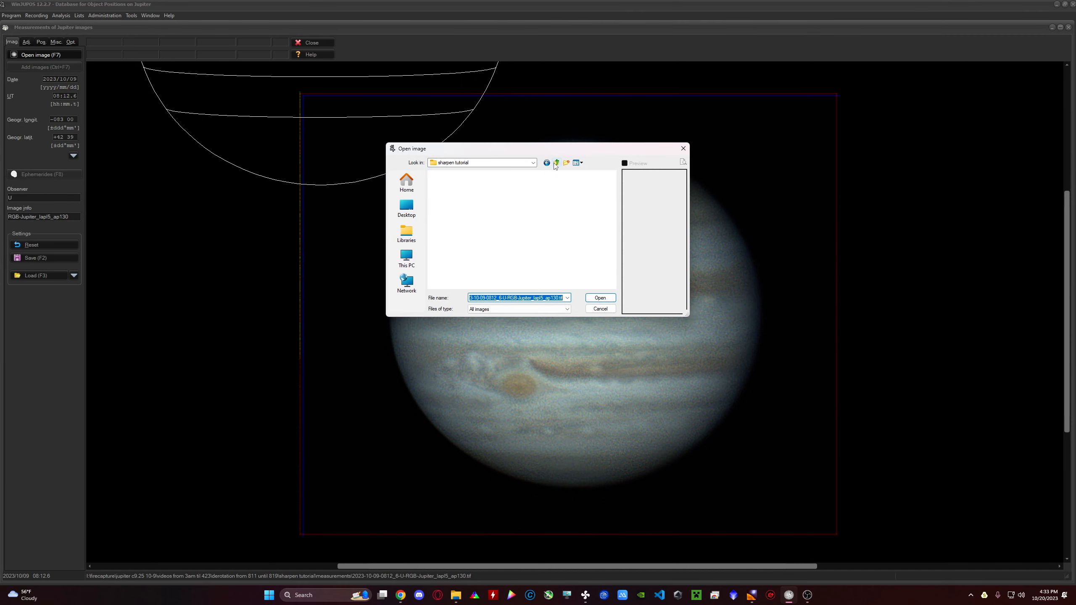
{"action": "double_click", "coordinate": [547, 197]}
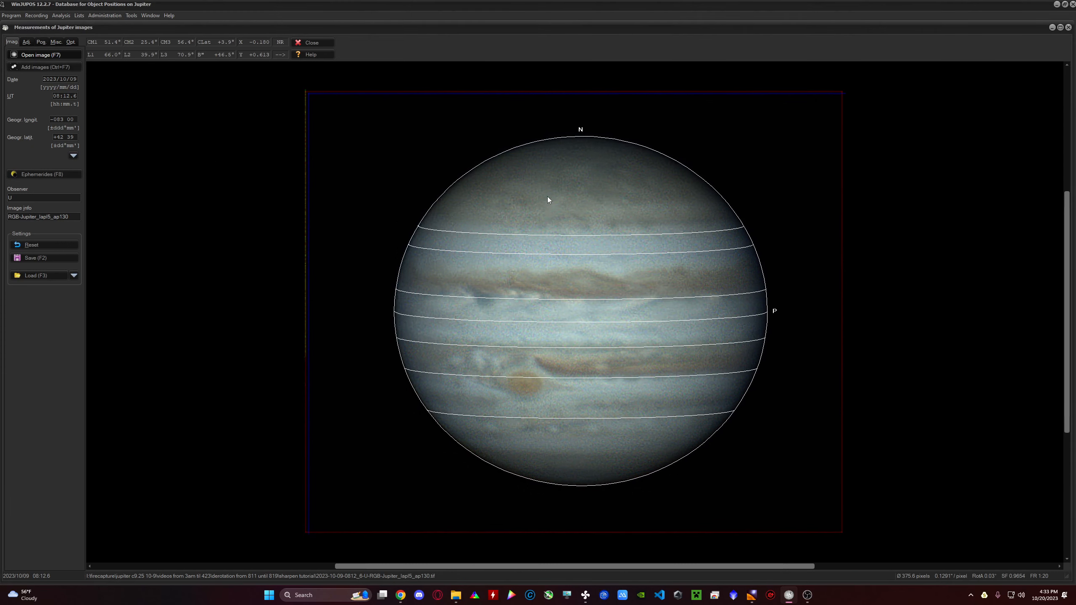
{"action": "left_click", "coordinate": [24, 257]}
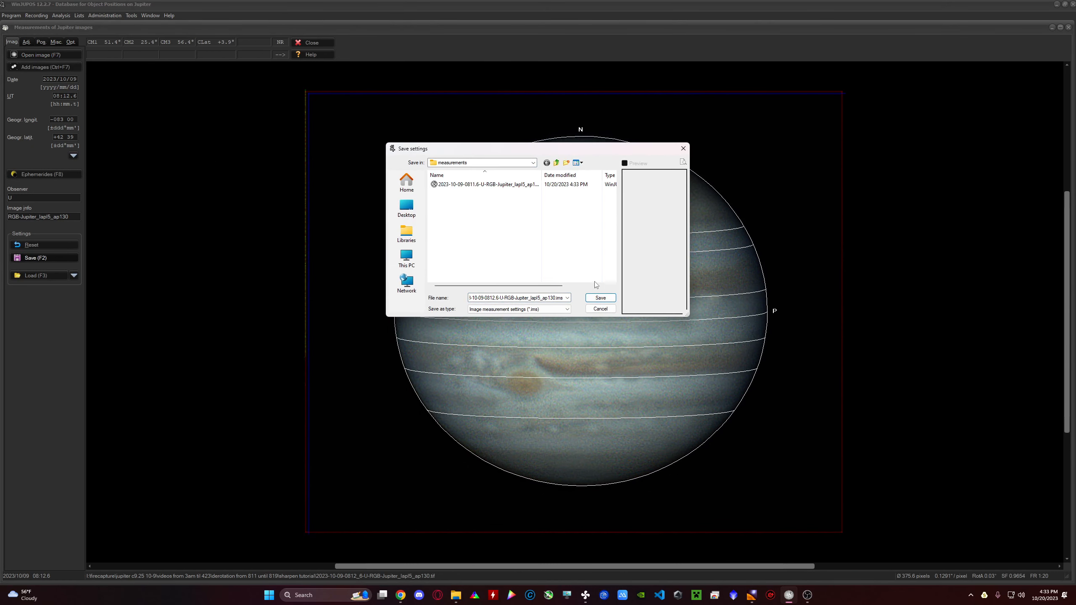
{"action": "left_click", "coordinate": [599, 295]}
Open the 0813_6 Jupiter image and save its measurement settings in the measurements folder
{"action": "left_click", "coordinate": [34, 55]}
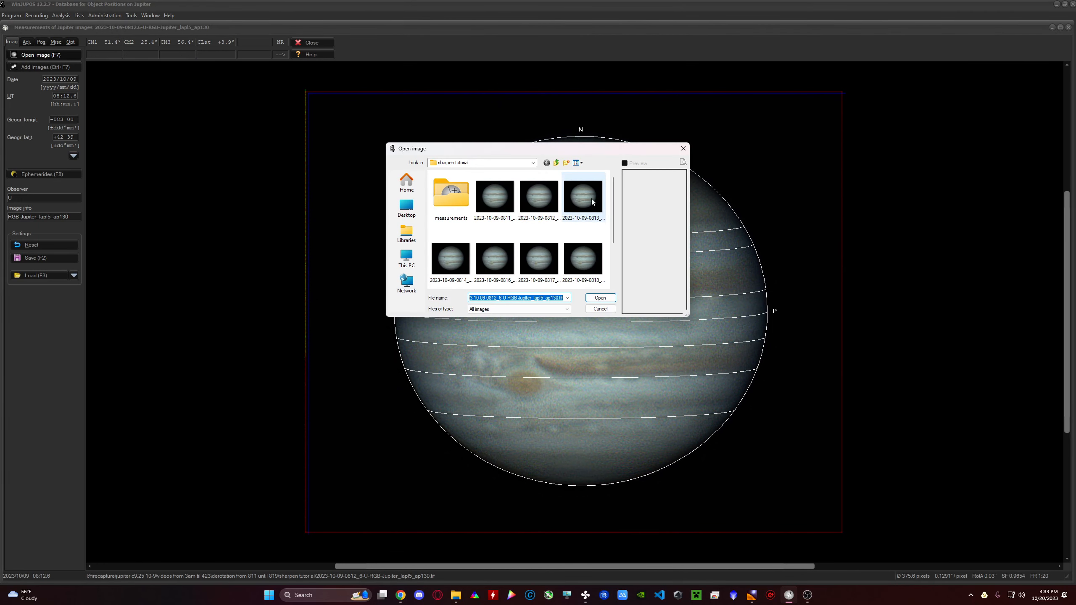
{"action": "double_click", "coordinate": [592, 198]}
{"action": "key", "text": "F2"}
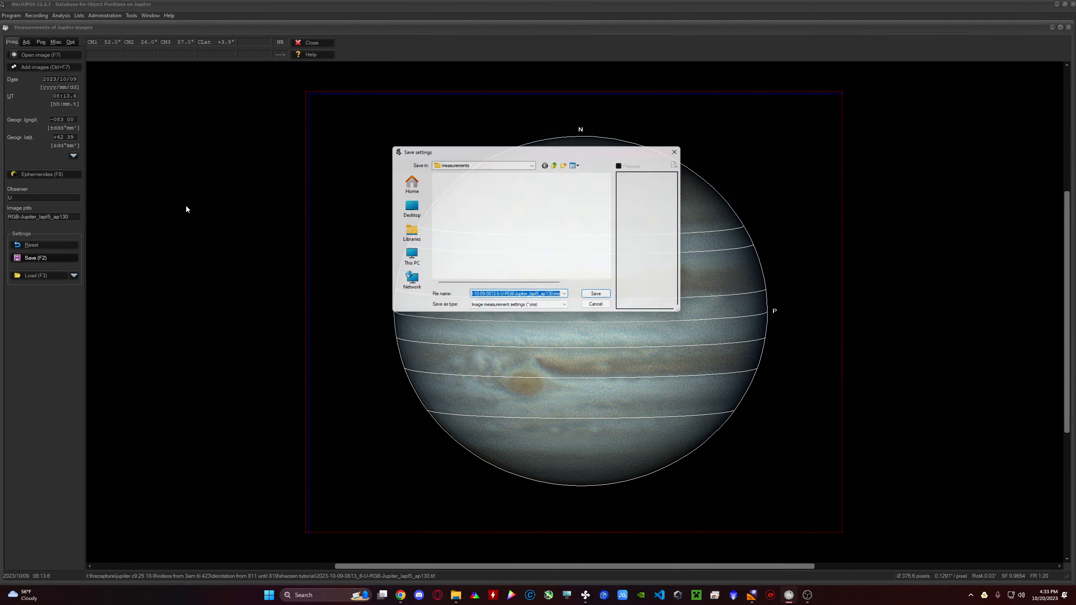
{"action": "left_click", "coordinate": [594, 294]}
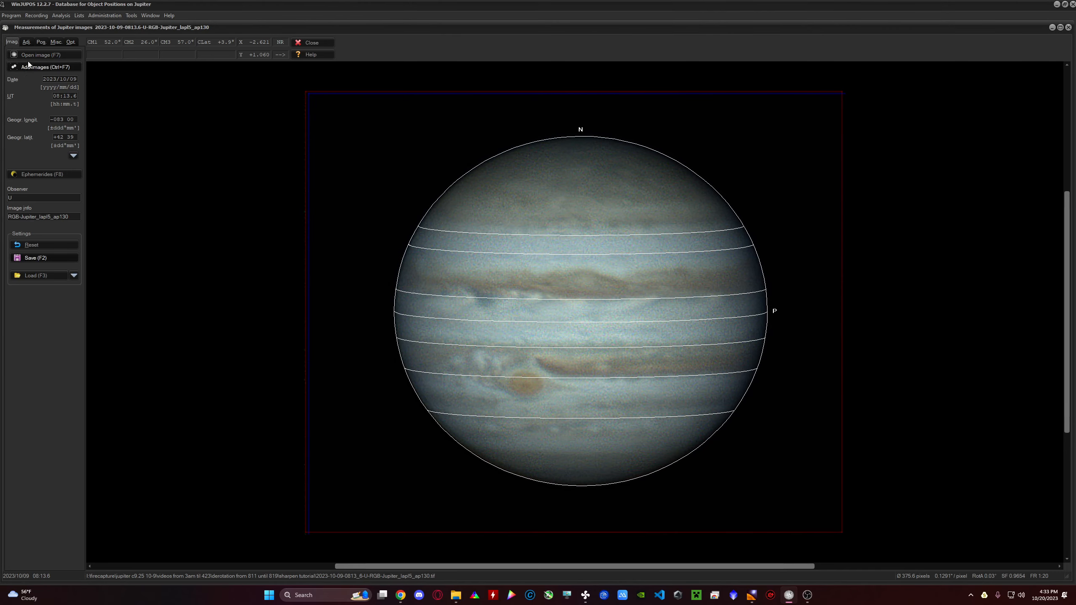
Open the 0814_7 Jupiter image and save its measurement settings in the measurements folder
{"action": "left_click", "coordinate": [29, 64]}
{"action": "double_click", "coordinate": [453, 262]}
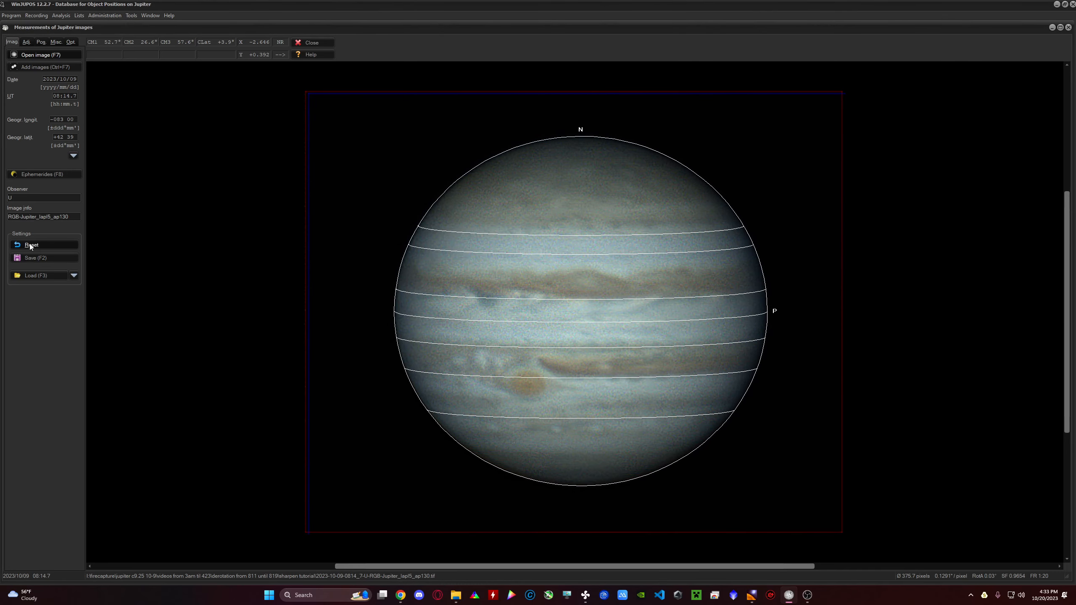
{"action": "left_click", "coordinate": [34, 257]}
{"action": "left_click", "coordinate": [601, 295]}
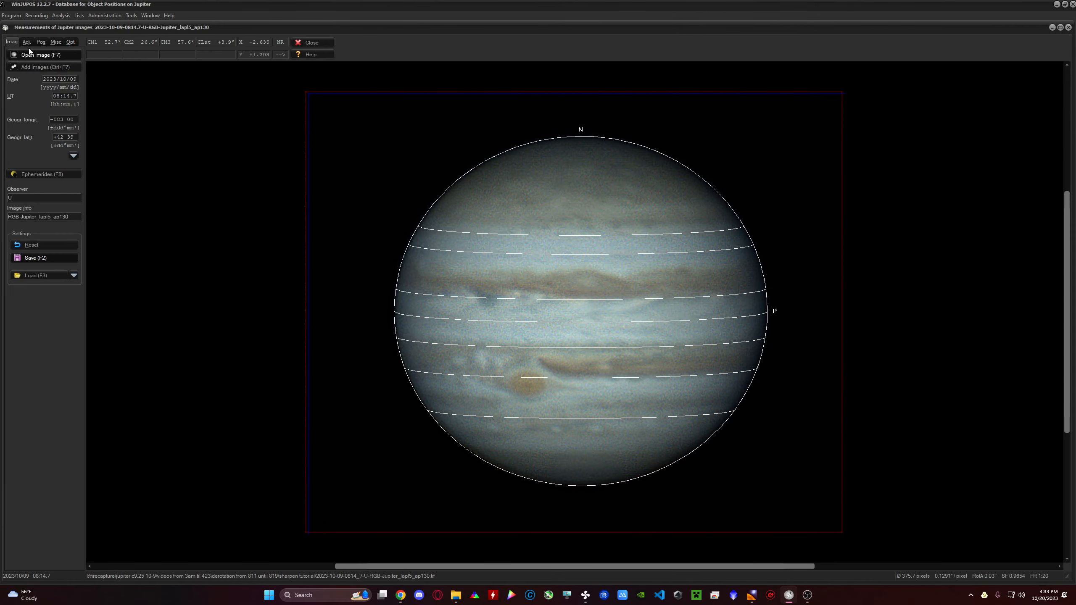
Open the 0816_4 Jupiter image and save its measurement settings in the measurements folder
{"action": "left_click", "coordinate": [37, 51]}
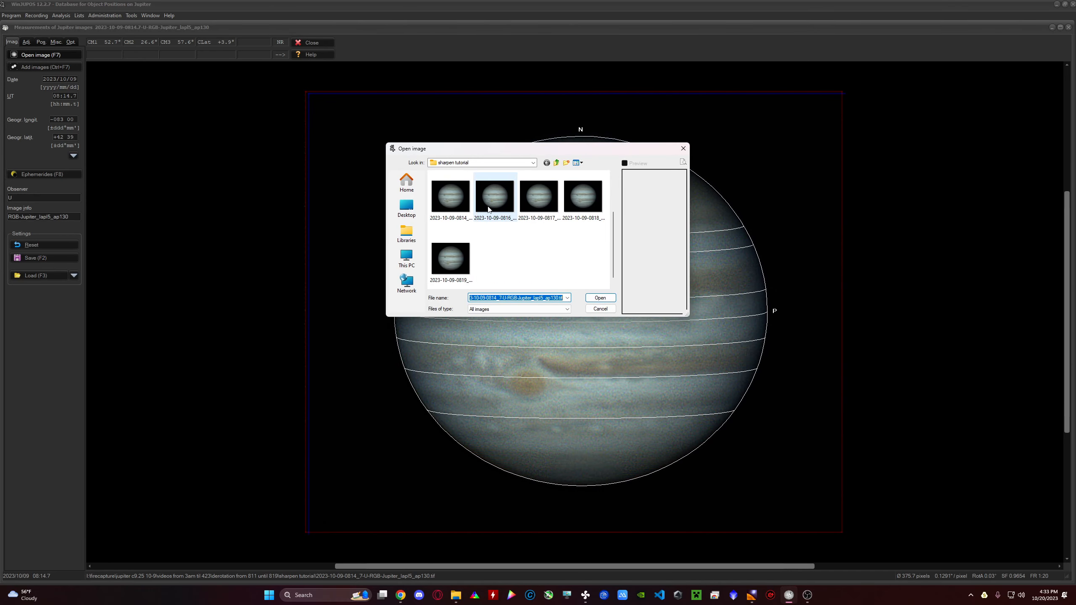
{"action": "double_click", "coordinate": [490, 209]}
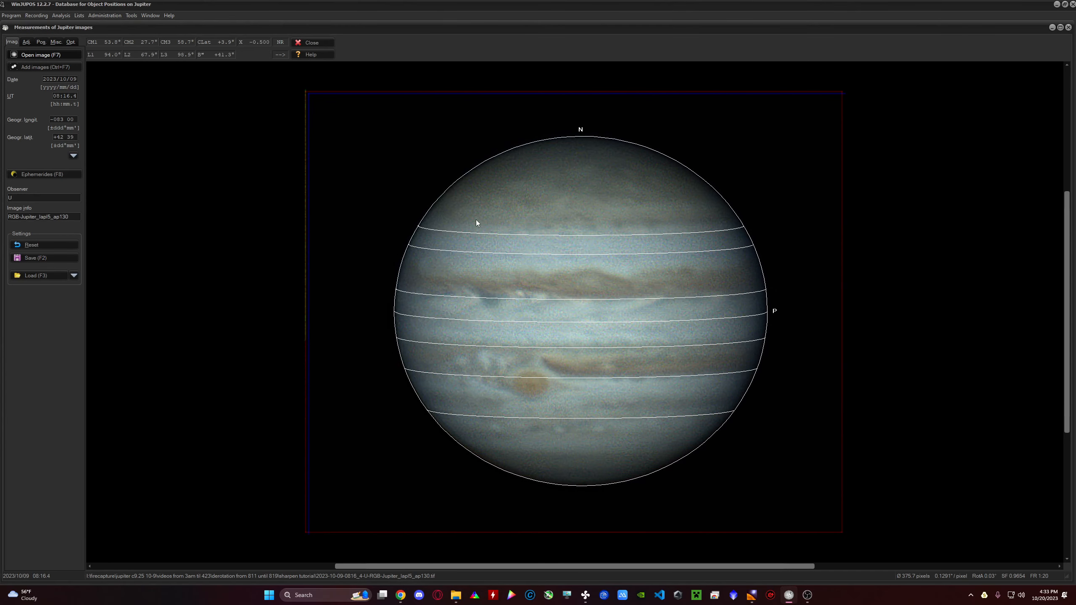
{"action": "left_click", "coordinate": [51, 260]}
{"action": "left_click", "coordinate": [600, 298]}
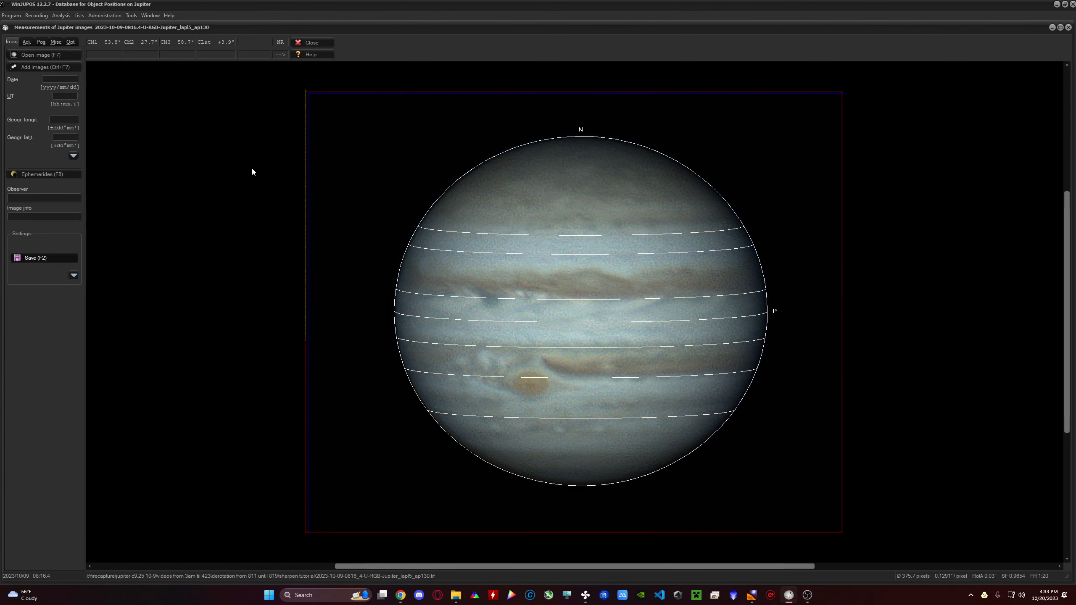
Open the 0817_4 Jupiter image and save its measurement settings in the measurements folder
{"action": "left_click", "coordinate": [37, 54]}
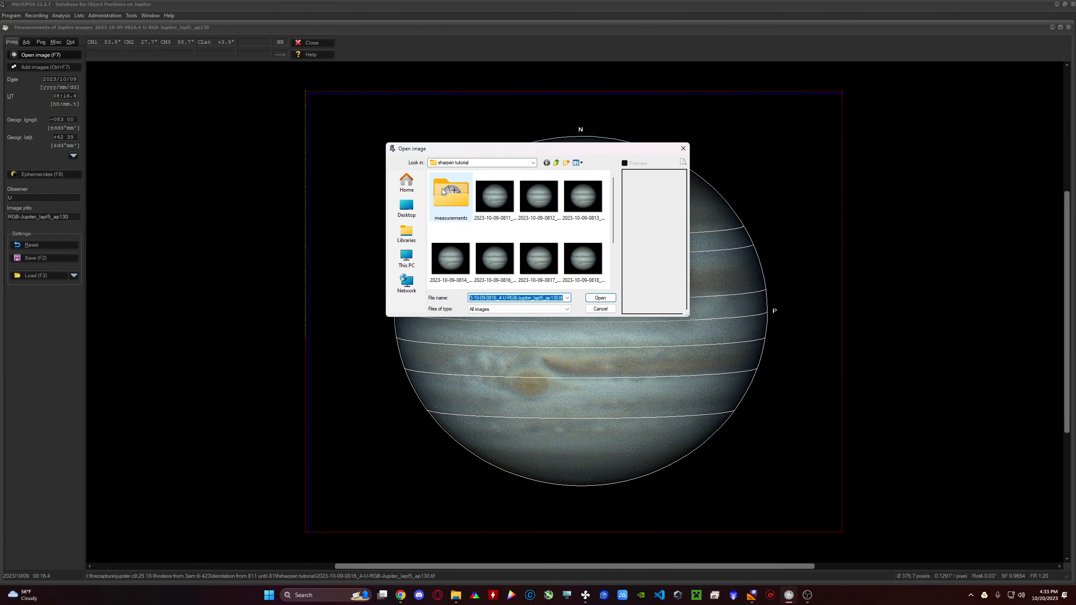
{"action": "double_click", "coordinate": [538, 258]}
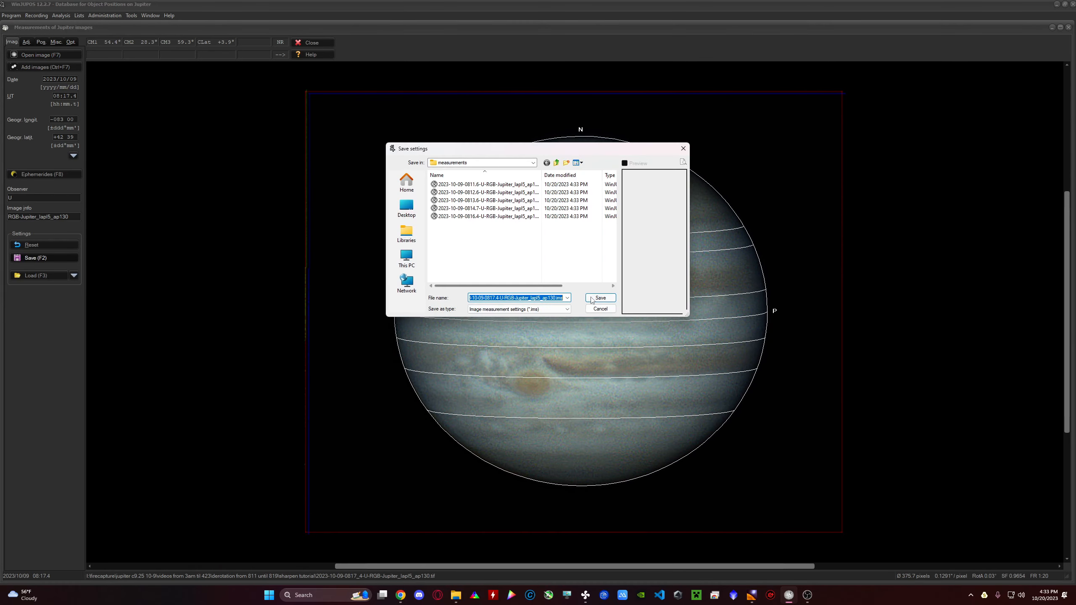
{"action": "key", "text": "Return"}
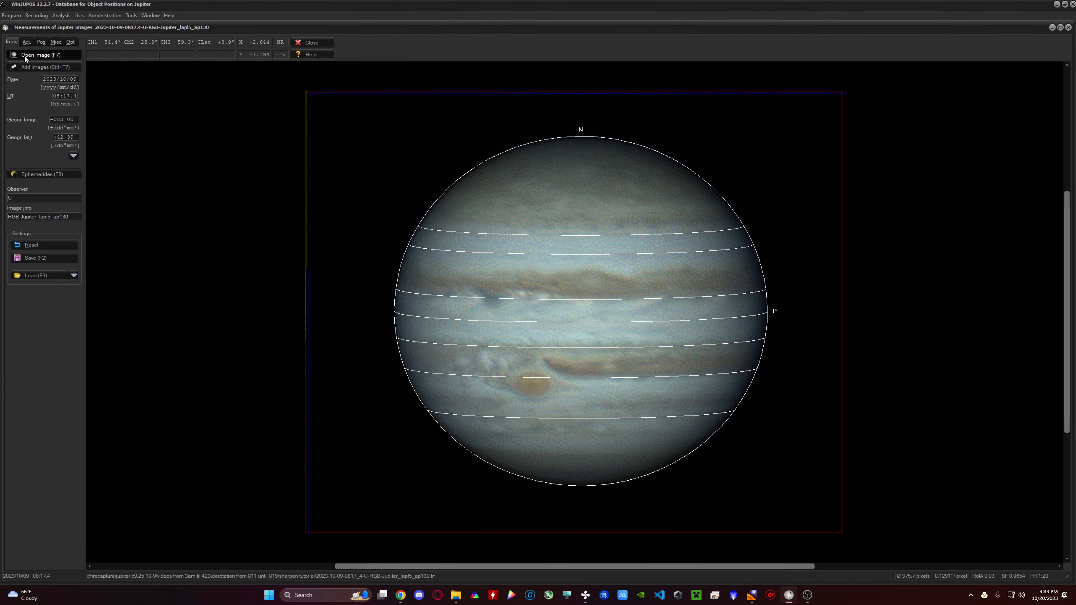
Open the 0818_4 Jupiter image and save its measurement settings in the measurements folder
{"action": "left_click", "coordinate": [37, 54]}
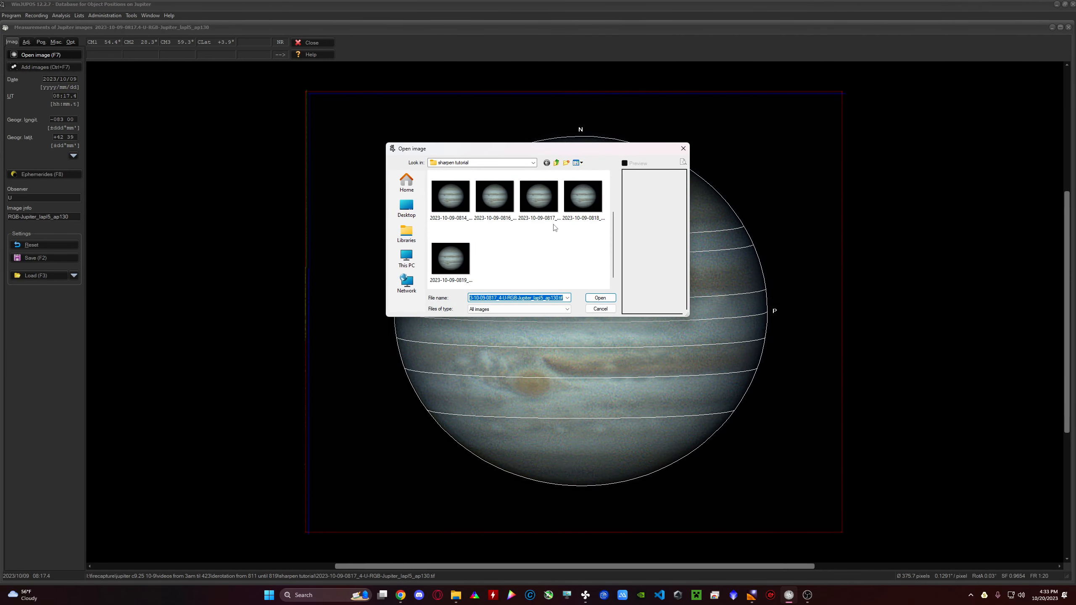
{"action": "double_click", "coordinate": [582, 207]}
{"action": "left_click", "coordinate": [41, 258]}
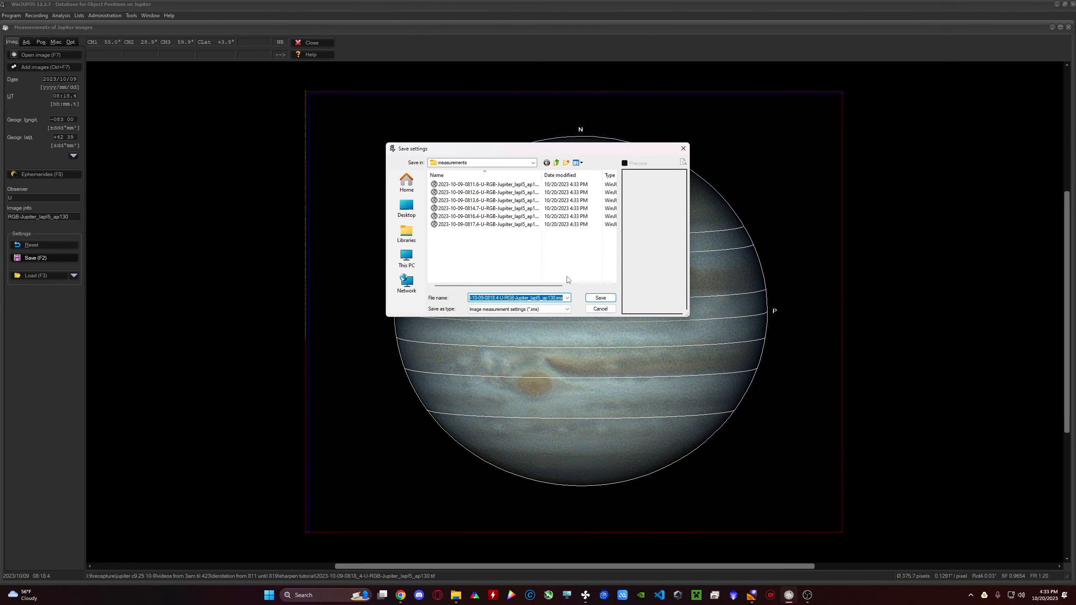
{"action": "left_click", "coordinate": [598, 298]}
Open the 0819_4 Jupiter image and save its measurement settings in the measurements folder
{"action": "left_click", "coordinate": [25, 57]}
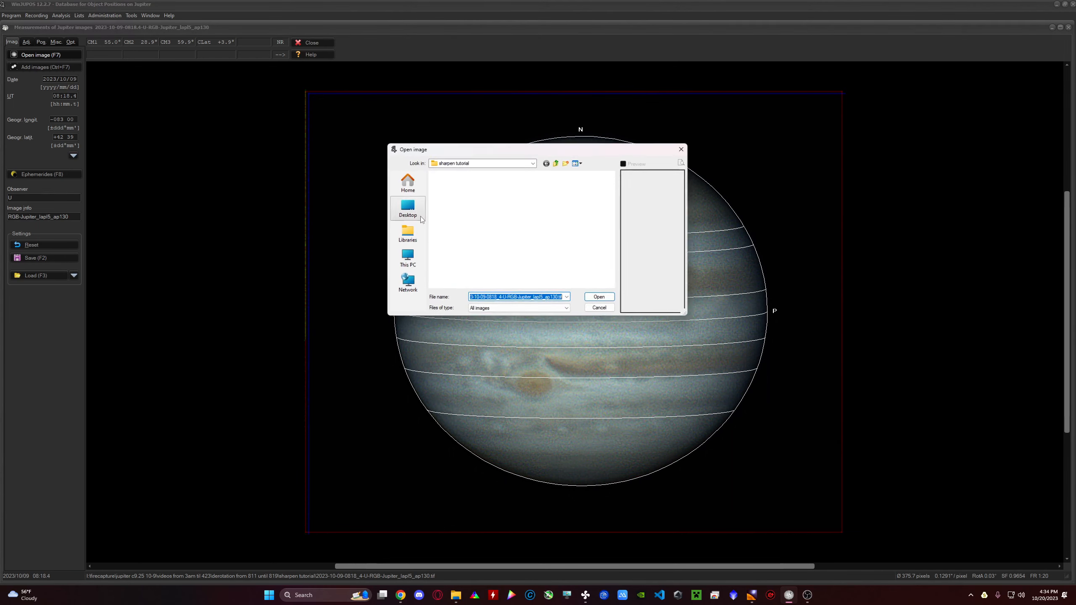
{"action": "scroll", "coordinate": [492, 259], "scroll_direction": "down", "scroll_amount": 3}
{"action": "double_click", "coordinate": [455, 258]}
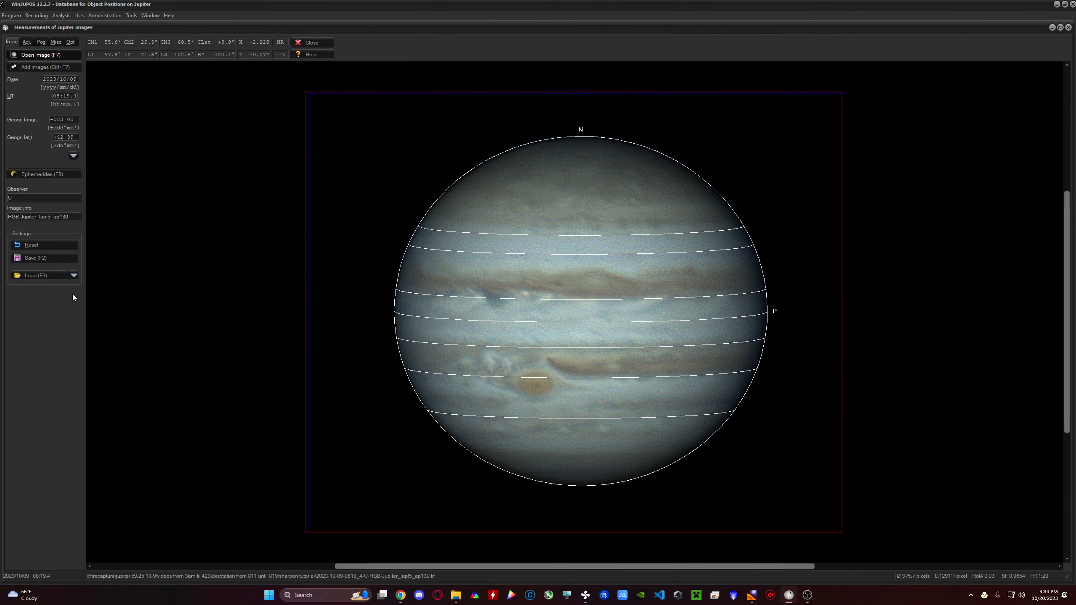
{"action": "left_click", "coordinate": [39, 258]}
{"action": "left_click", "coordinate": [598, 298]}
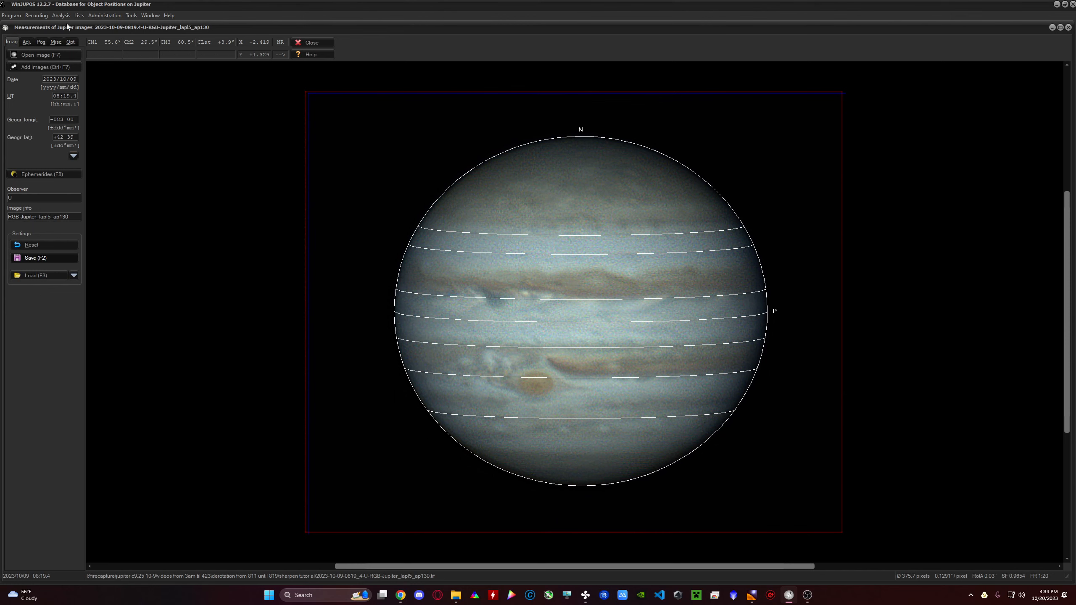
{"action": "left_click", "coordinate": [50, 42]}
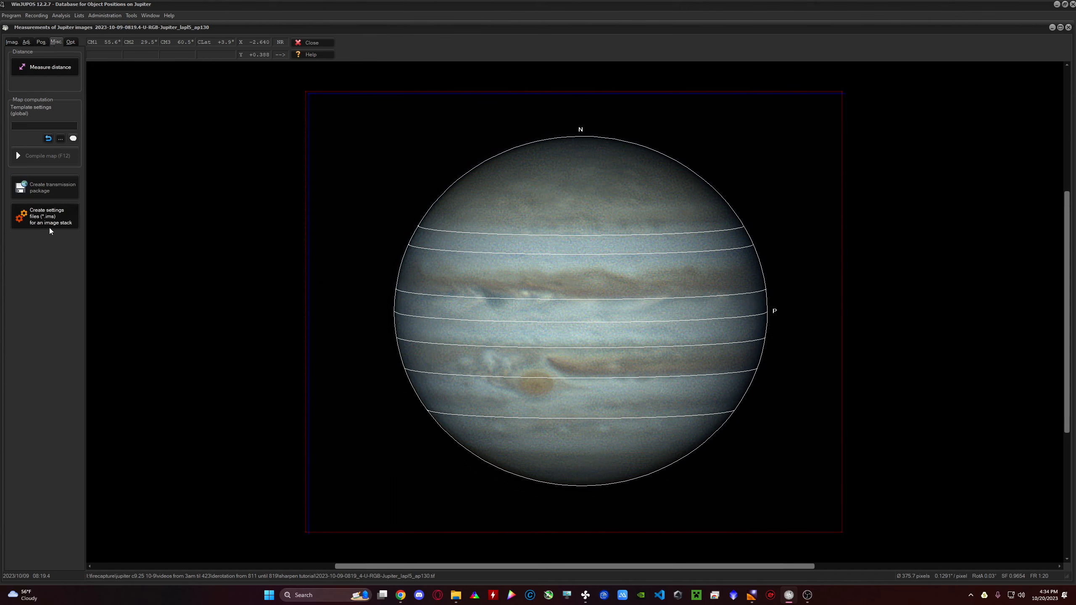
{"action": "left_click", "coordinate": [69, 42]}
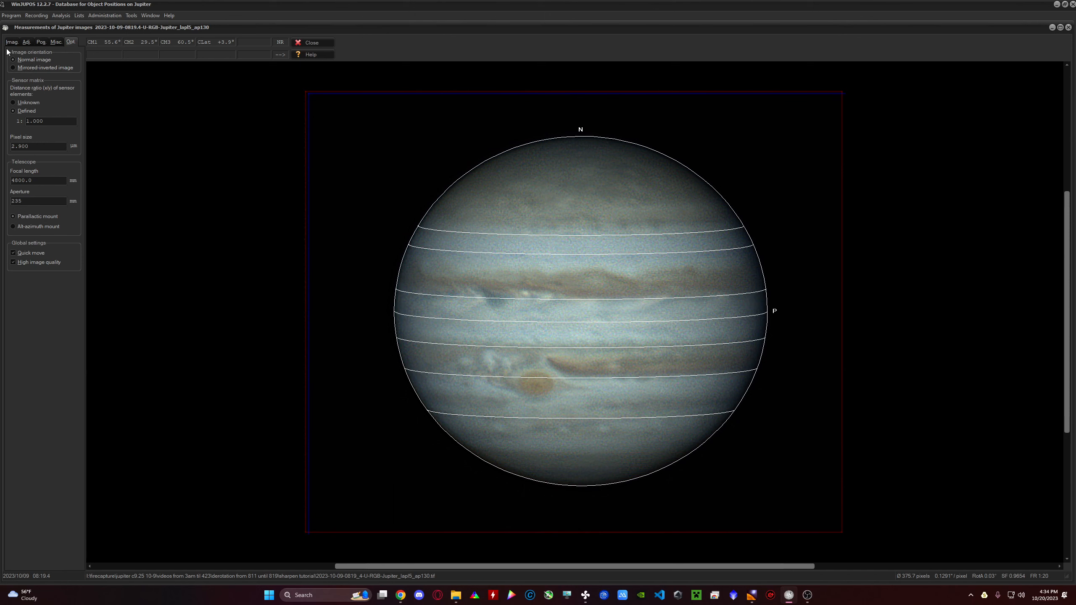
{"action": "left_click", "coordinate": [51, 44]}
{"action": "left_click", "coordinate": [39, 42]}
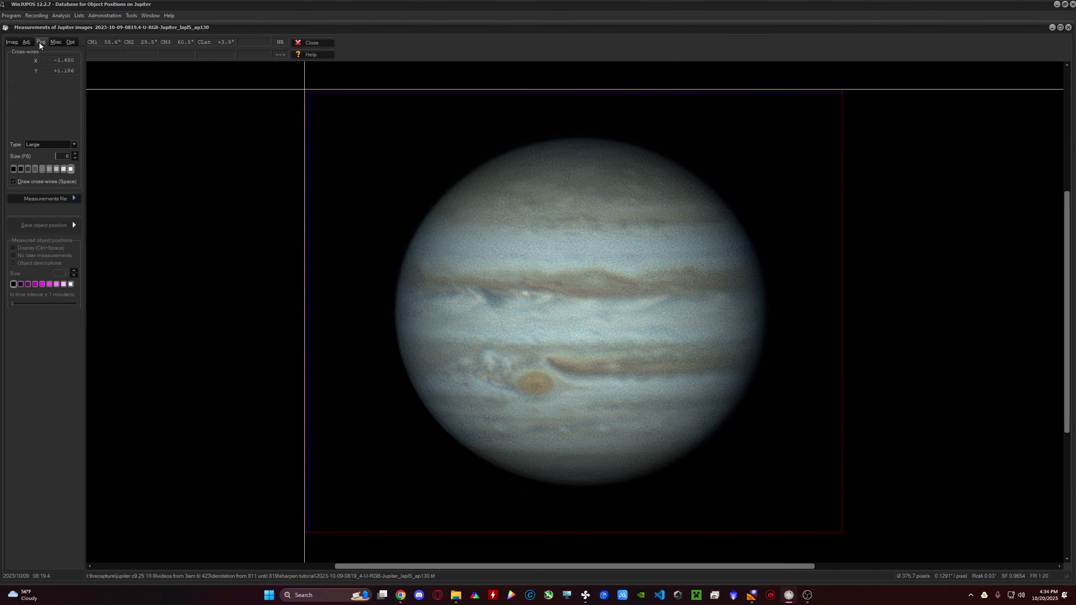
{"action": "left_click", "coordinate": [13, 42]}
Start the De-rotation of images tool and remove all previously listed image measurements
{"action": "left_click", "coordinate": [128, 16]}
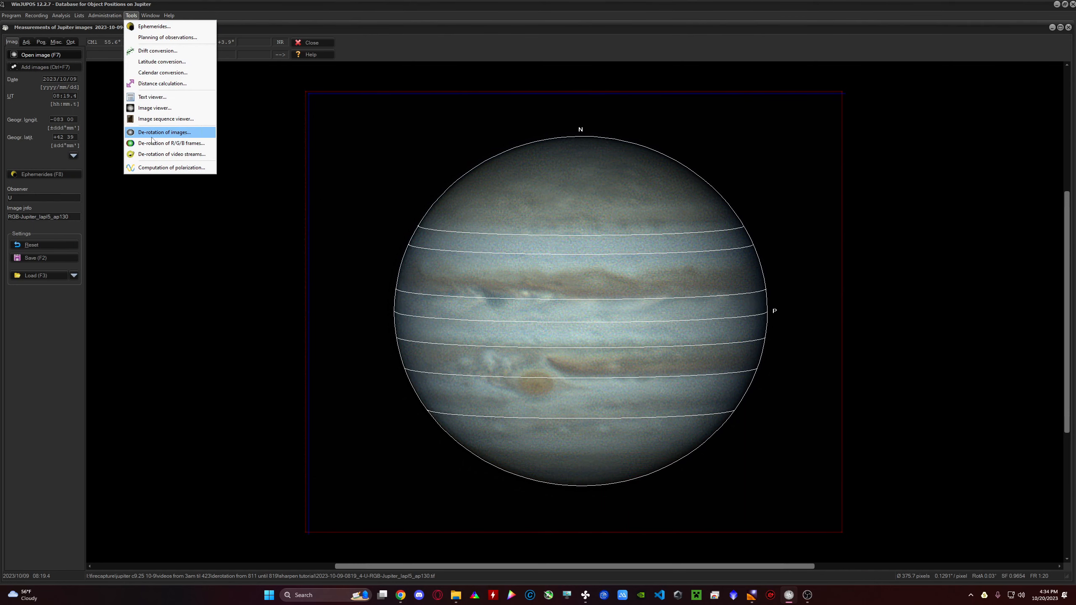
{"action": "left_click", "coordinate": [165, 132]}
{"action": "left_click", "coordinate": [450, 87]}
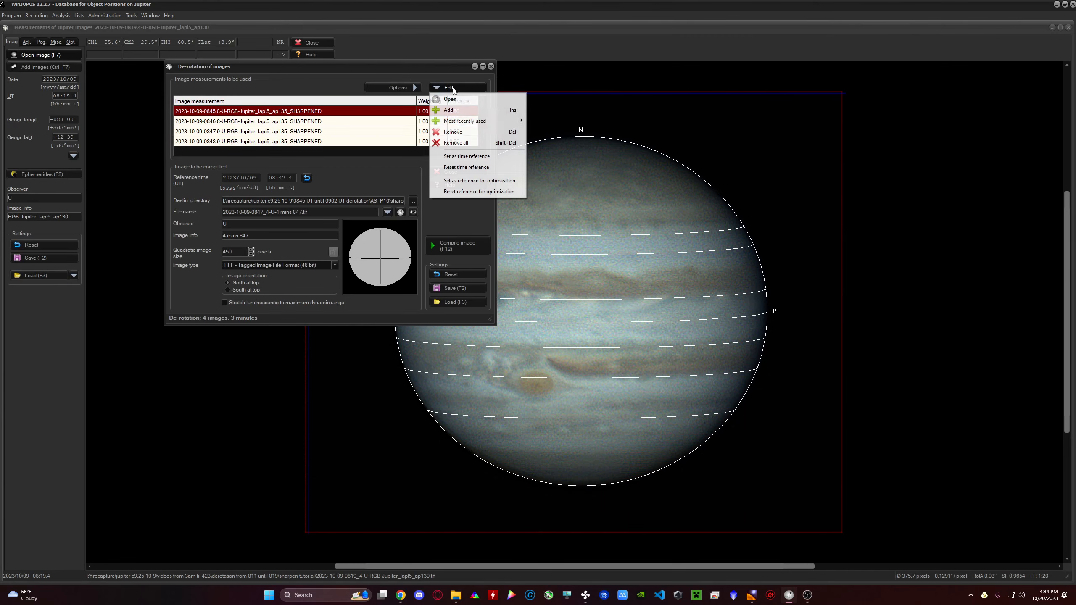
{"action": "left_click", "coordinate": [481, 144]}
{"action": "left_click", "coordinate": [506, 317]}
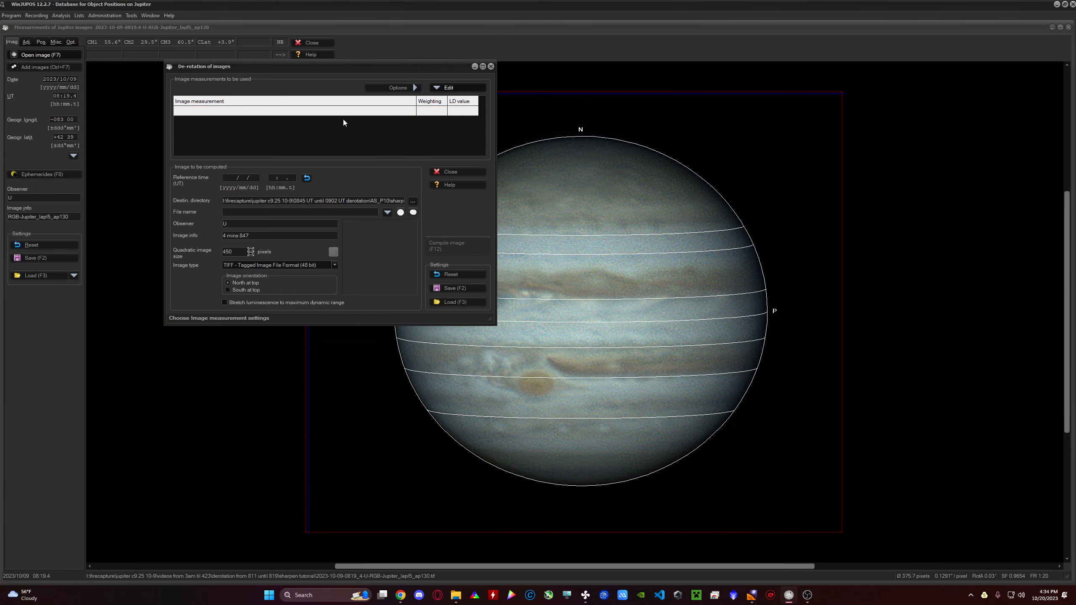
Turn off the correction of planetary moons and their shadows in the de-rotation options
{"action": "left_click", "coordinate": [395, 88]}
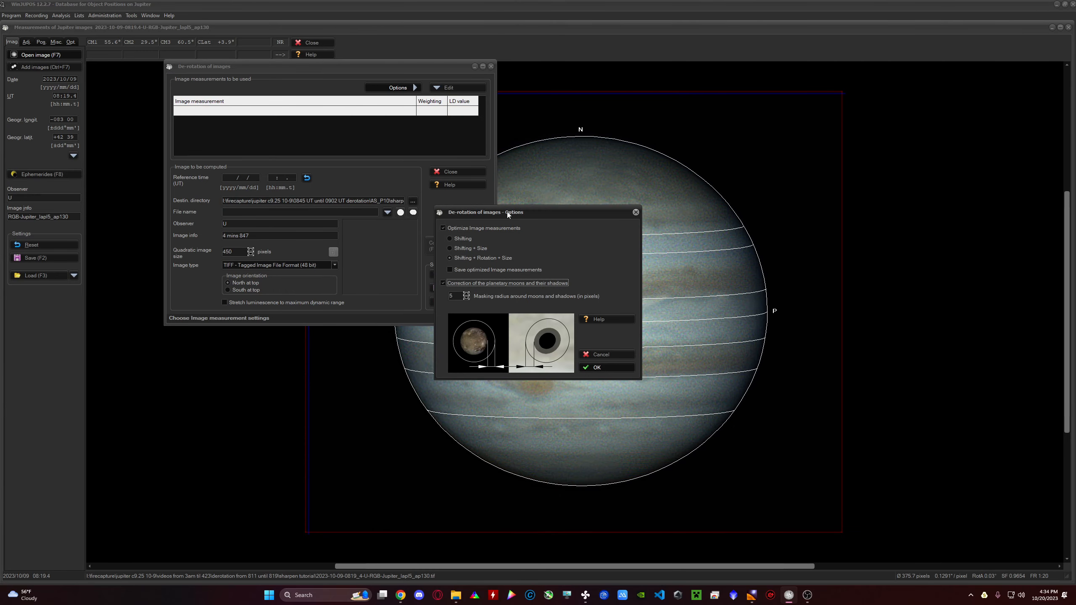
{"action": "left_click_drag", "start_coordinate": [507, 212], "coordinate": [470, 171]}
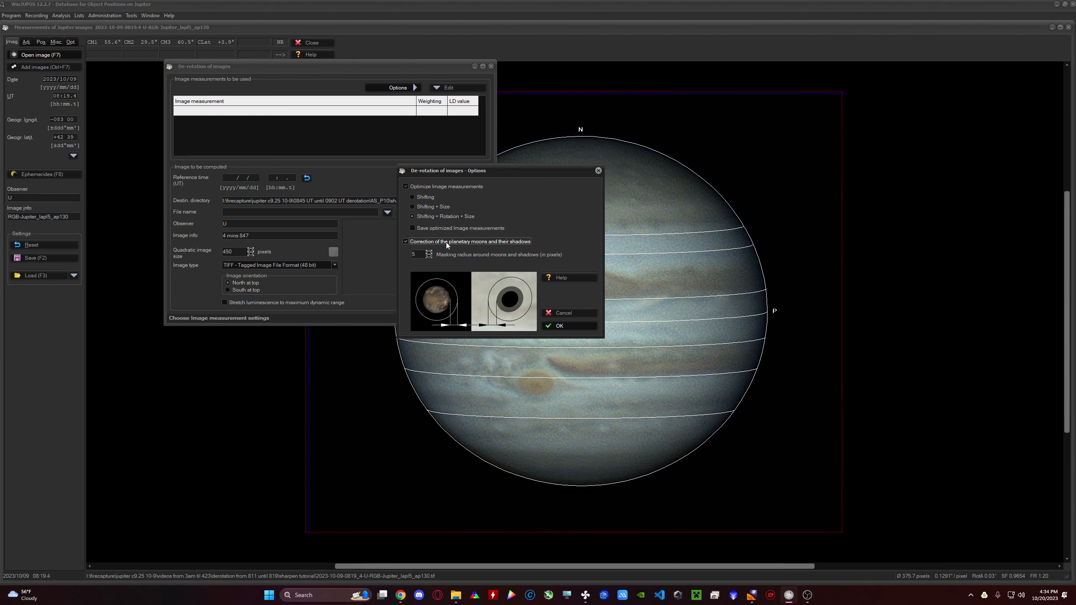
{"action": "left_click", "coordinate": [409, 240]}
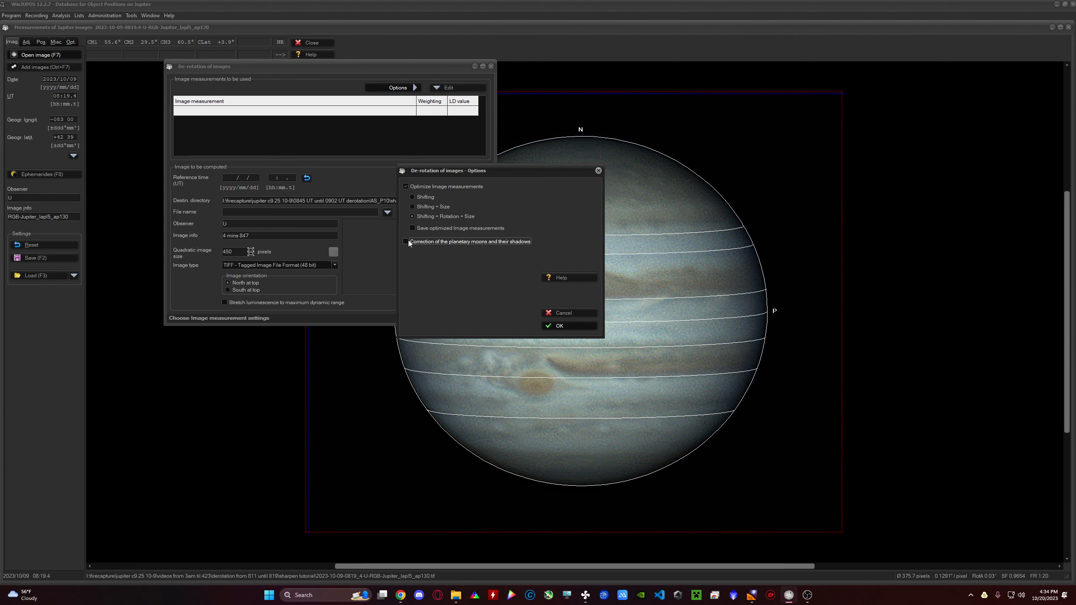
{"action": "left_click", "coordinate": [408, 240]}
{"action": "left_click", "coordinate": [406, 240]}
{"action": "left_click", "coordinate": [407, 241]}
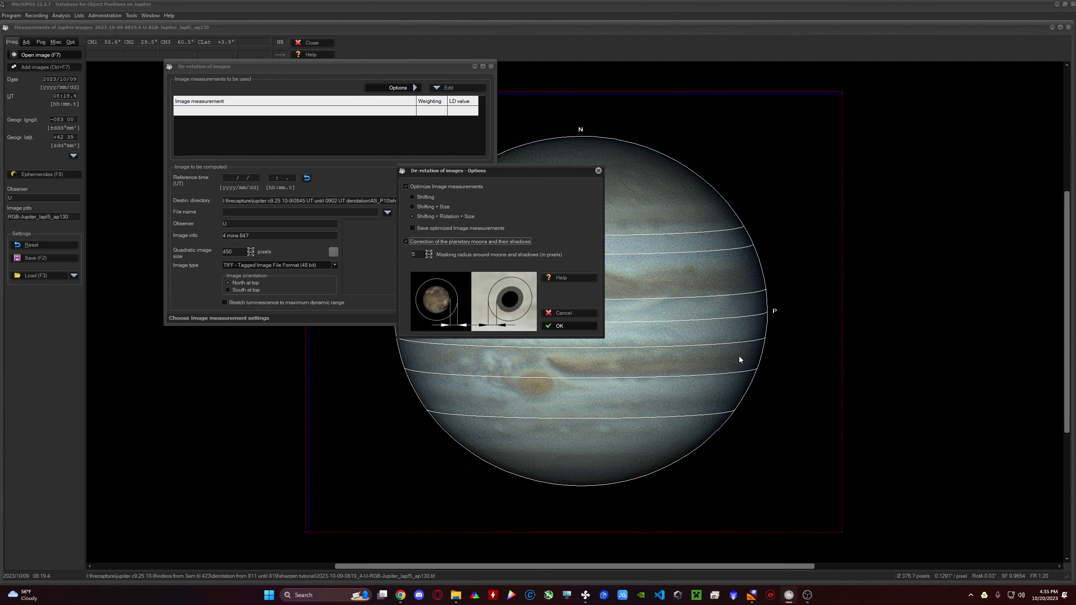
{"action": "left_click", "coordinate": [416, 241]}
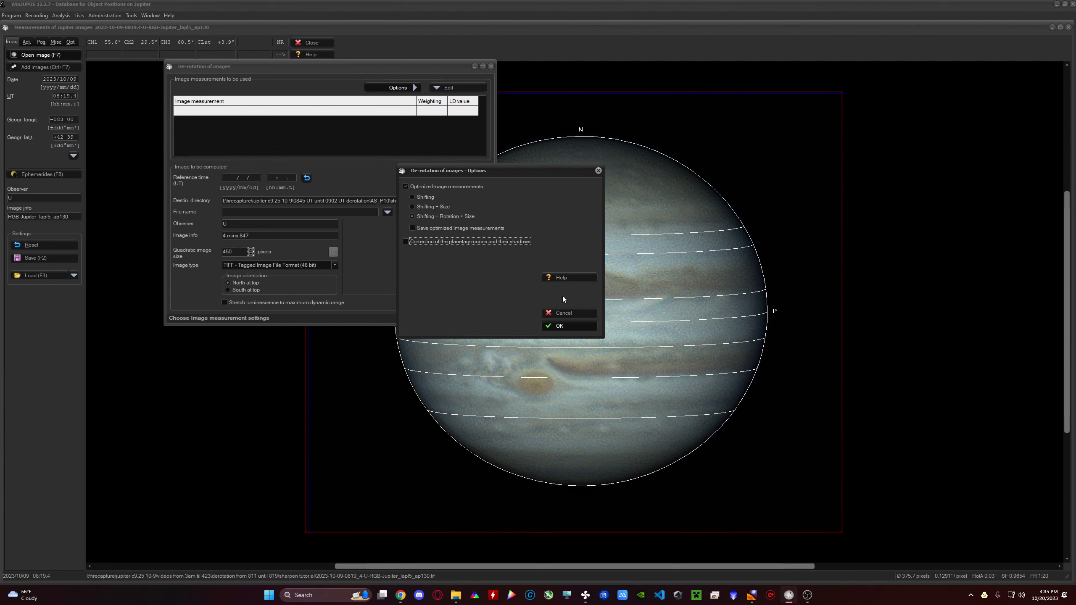
{"action": "left_click", "coordinate": [571, 326]}
Add all Jupiter image measurements from the measurements folder inside sharpen tutorial to the de-rotation list
{"action": "left_click", "coordinate": [448, 88]}
{"action": "left_click", "coordinate": [466, 98]}
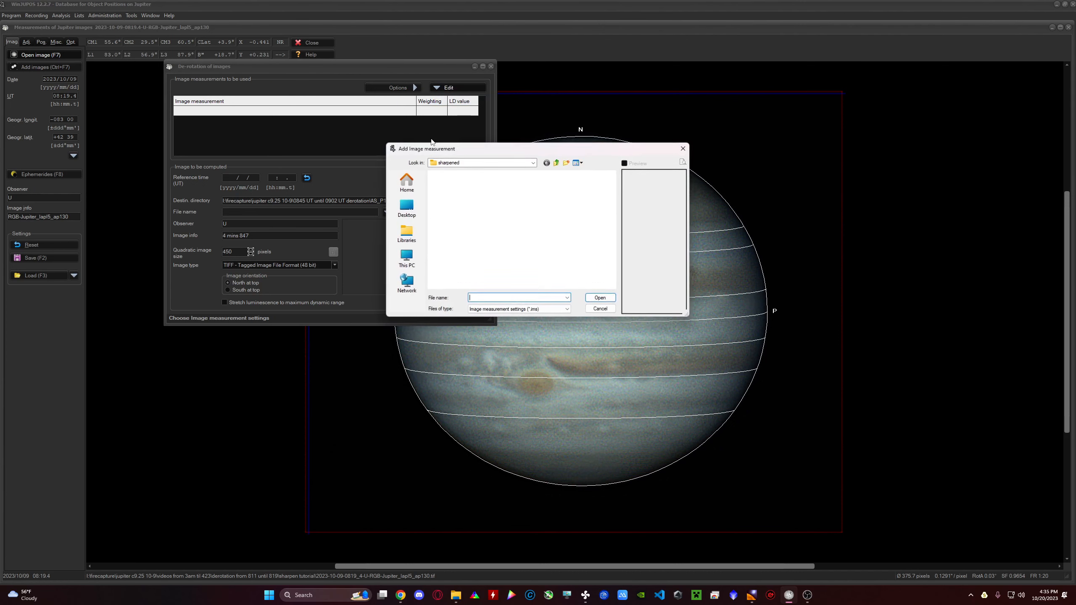
{"action": "left_click", "coordinate": [556, 163]}
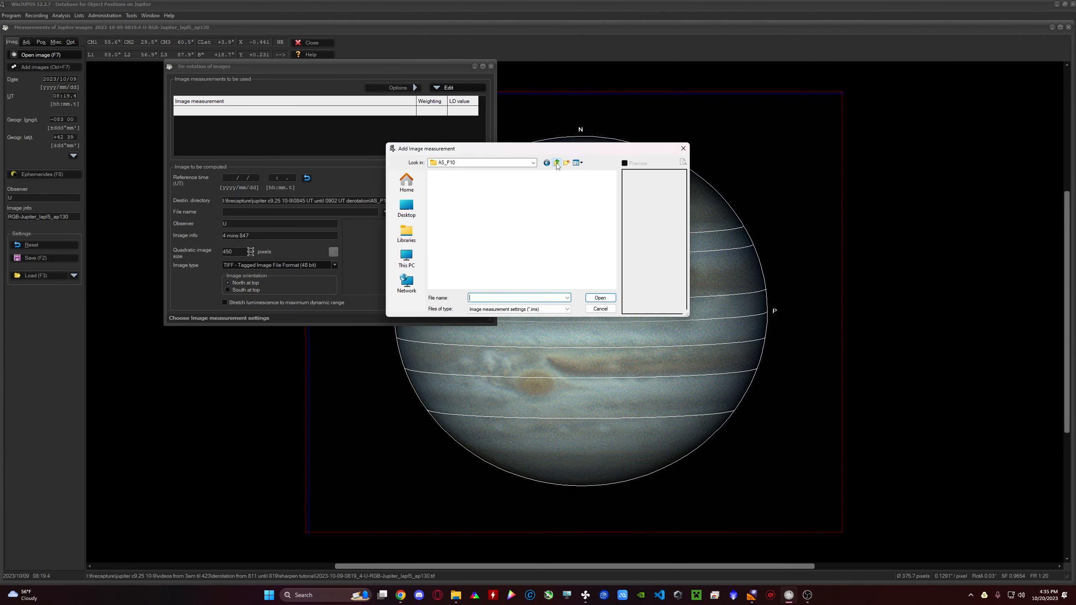
{"action": "left_click", "coordinate": [556, 163]}
{"action": "left_click", "coordinate": [555, 163]}
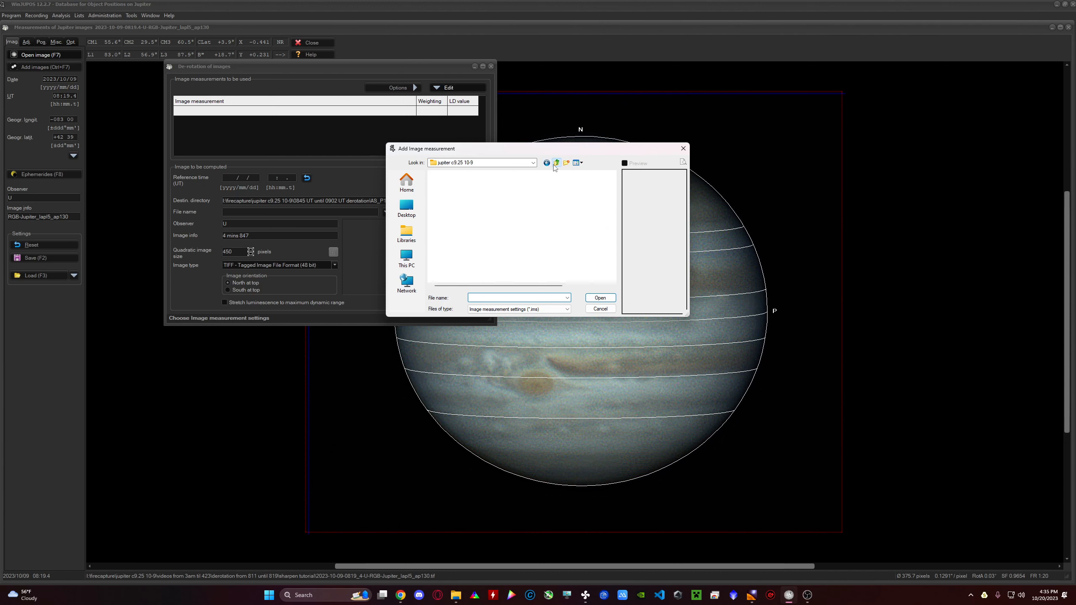
{"action": "double_click", "coordinate": [512, 201]}
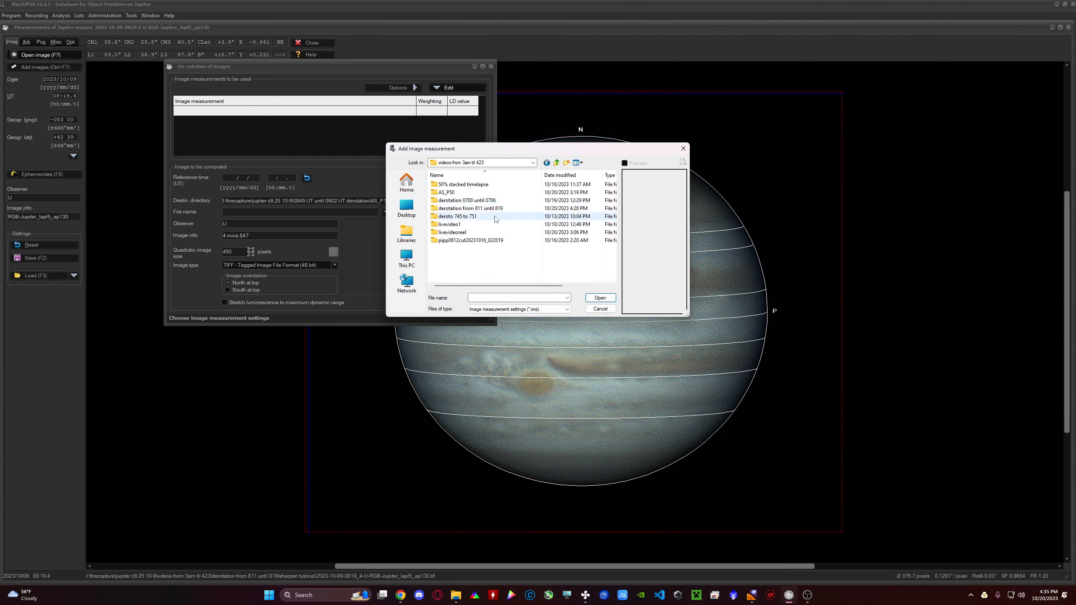
{"action": "double_click", "coordinate": [476, 211]}
{"action": "double_click", "coordinate": [442, 201]}
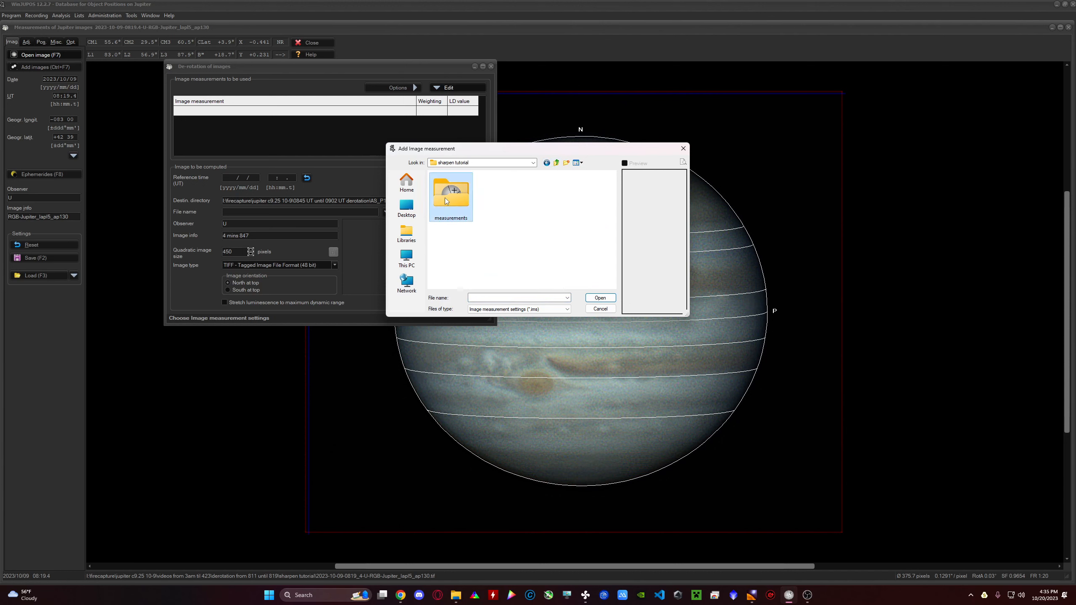
{"action": "double_click", "coordinate": [443, 201]}
{"action": "left_click_drag", "start_coordinate": [571, 265], "coordinate": [464, 174]}
{"action": "left_click", "coordinate": [600, 298]}
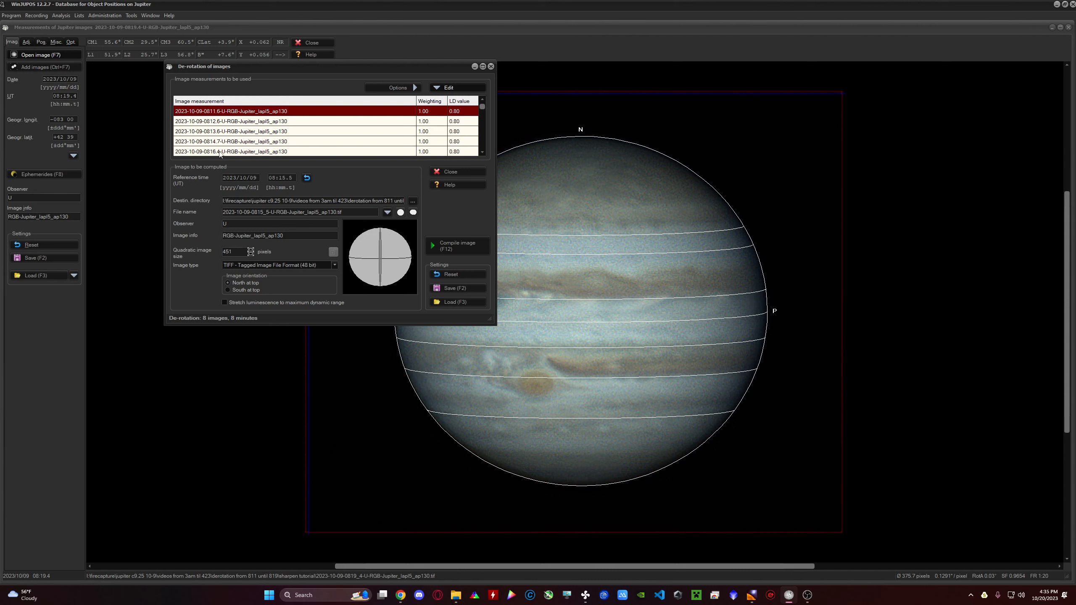
{"action": "mouse_move", "coordinate": [483, 106]}
{"action": "left_mouse_down"}
{"action": "mouse_move", "coordinate": [478, 141]}
{"action": "mouse_move", "coordinate": [481, 109]}
{"action": "left_mouse_up"}
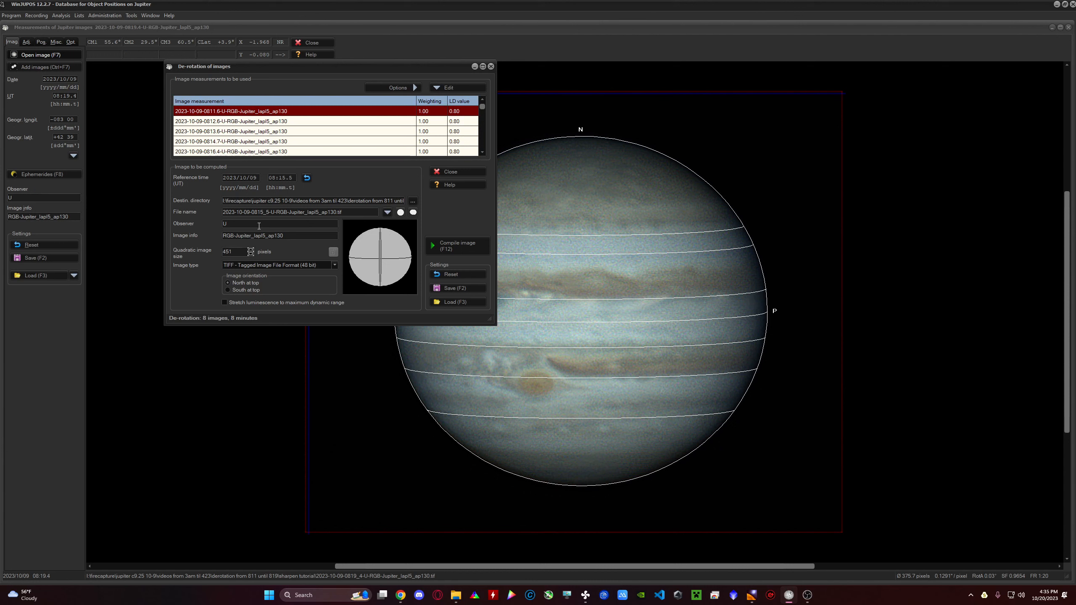
Replace the computed image's info text with "derotation tutorial"
{"action": "left_click_drag", "start_coordinate": [282, 233], "coordinate": [187, 234]}
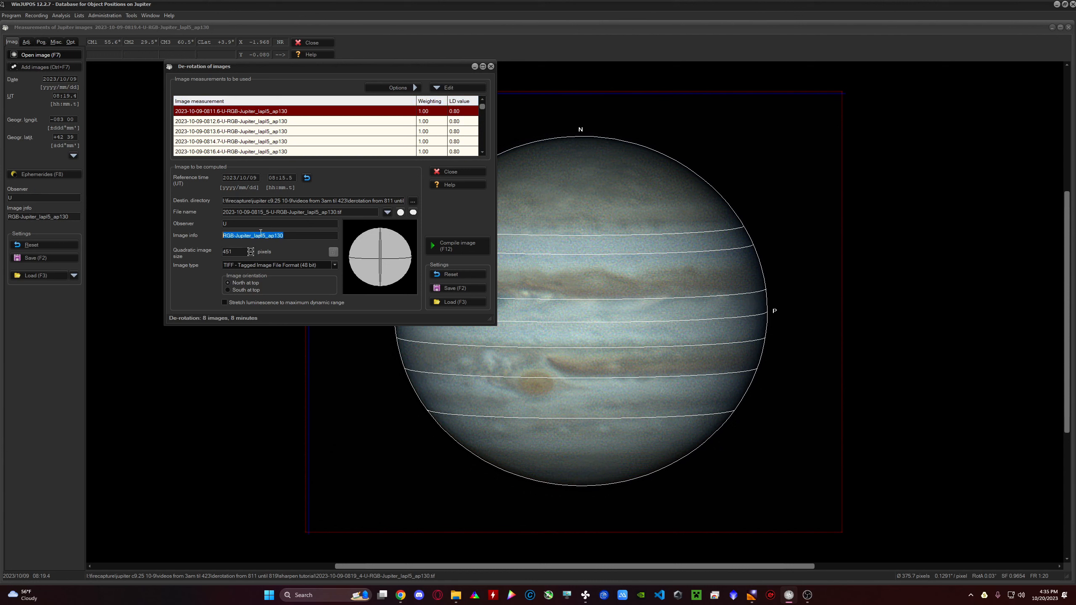
{"action": "key", "text": "BackSpace"}
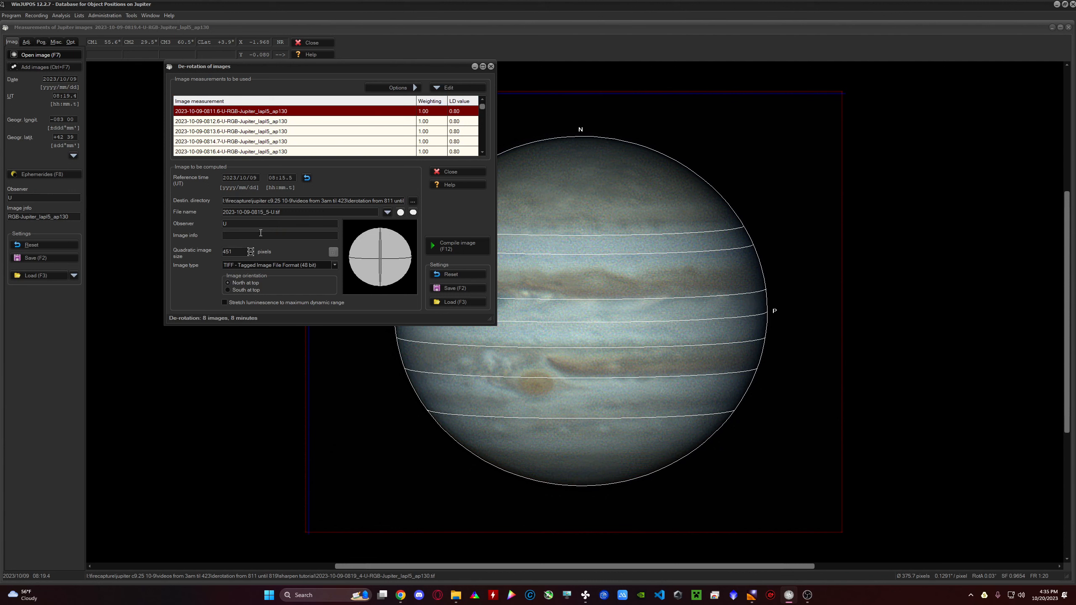
{"action": "type", "text": "derotation tutorial"}
Set the destination directory to the sharpen tutorial folder and compile the derotated image
{"action": "left_click", "coordinate": [412, 201]}
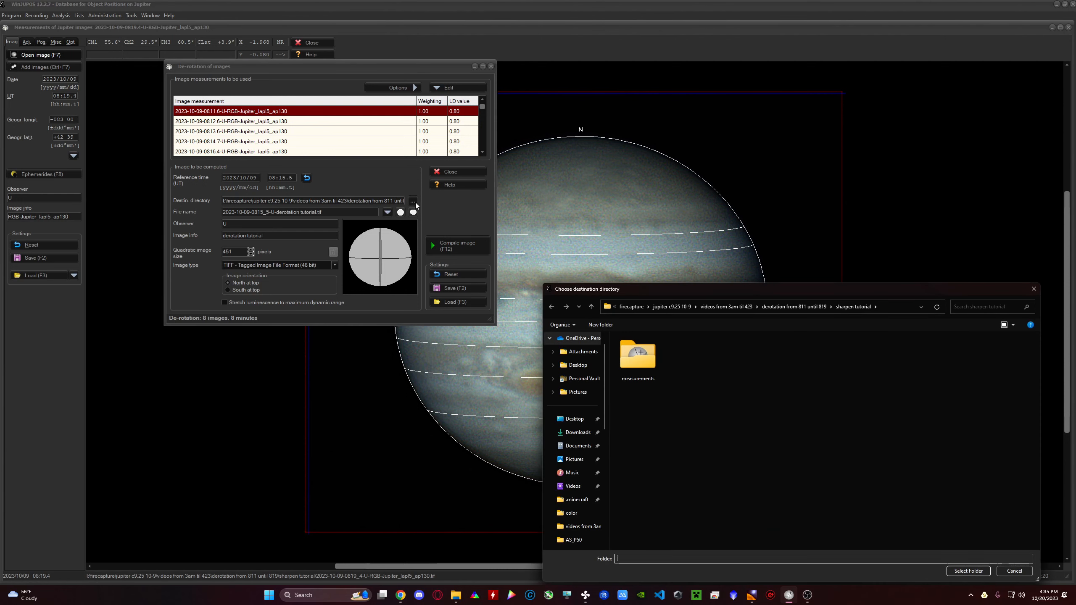
{"action": "left_click_drag", "start_coordinate": [760, 293], "coordinate": [655, 235]}
{"action": "left_click", "coordinate": [878, 514]}
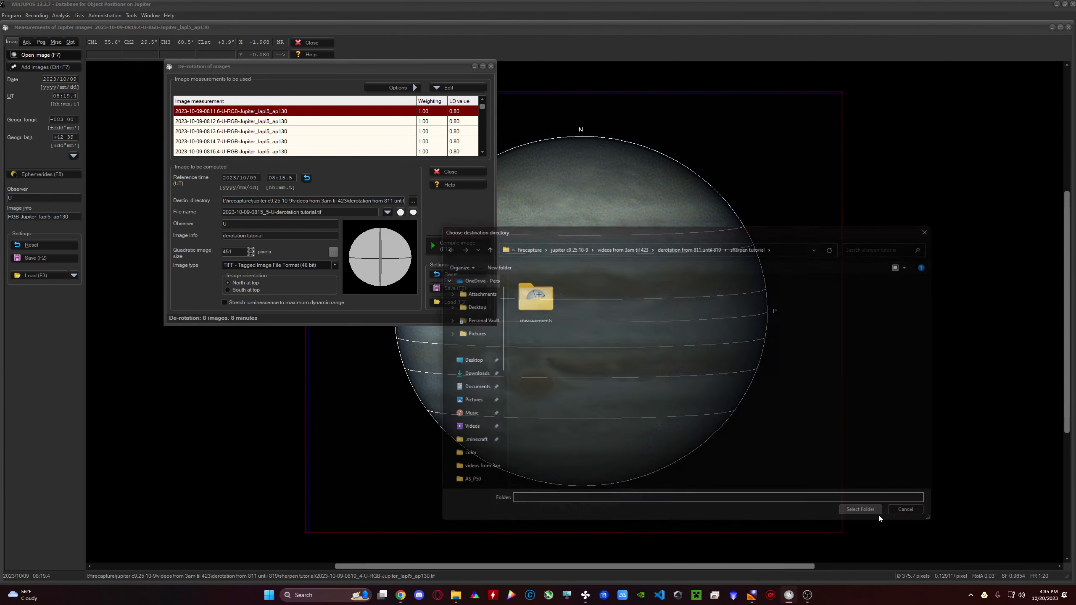
{"action": "left_click", "coordinate": [460, 244]}
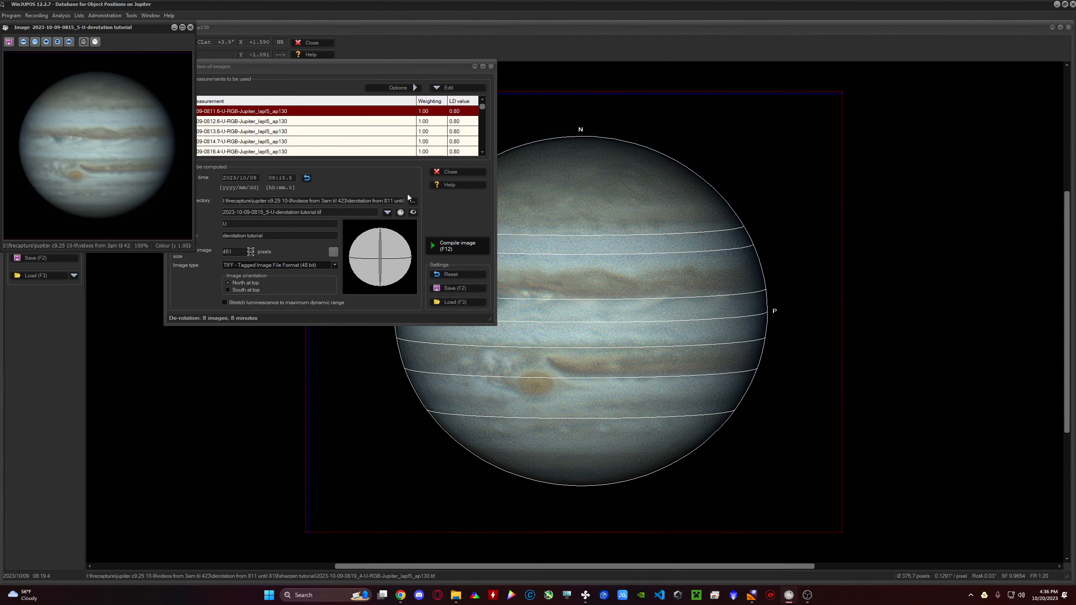
{"action": "left_click_drag", "start_coordinate": [62, 29], "coordinate": [377, 125]}
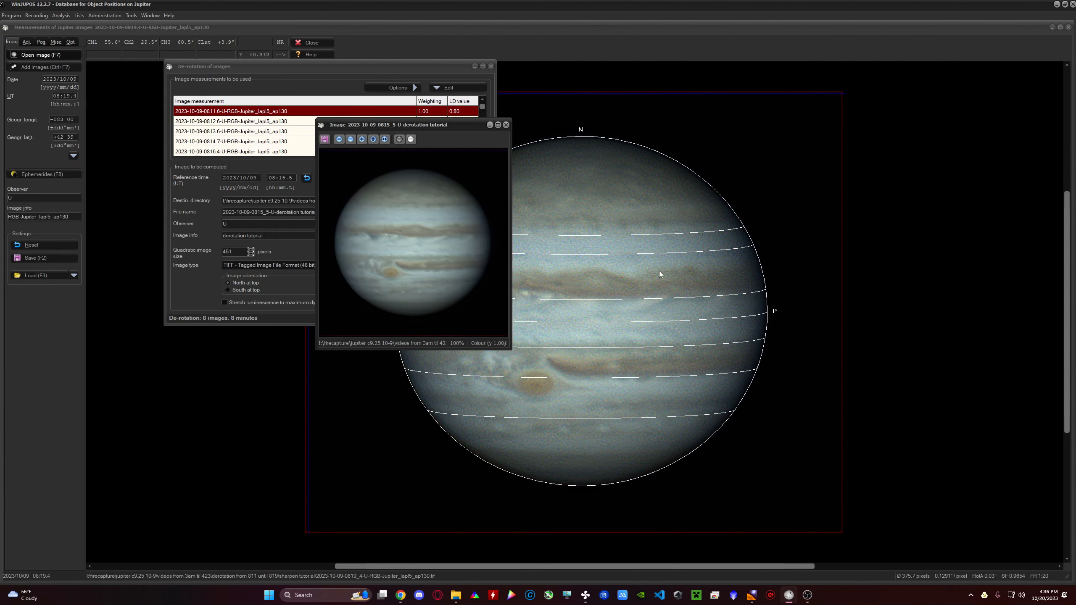
{"action": "left_click", "coordinate": [751, 595]}
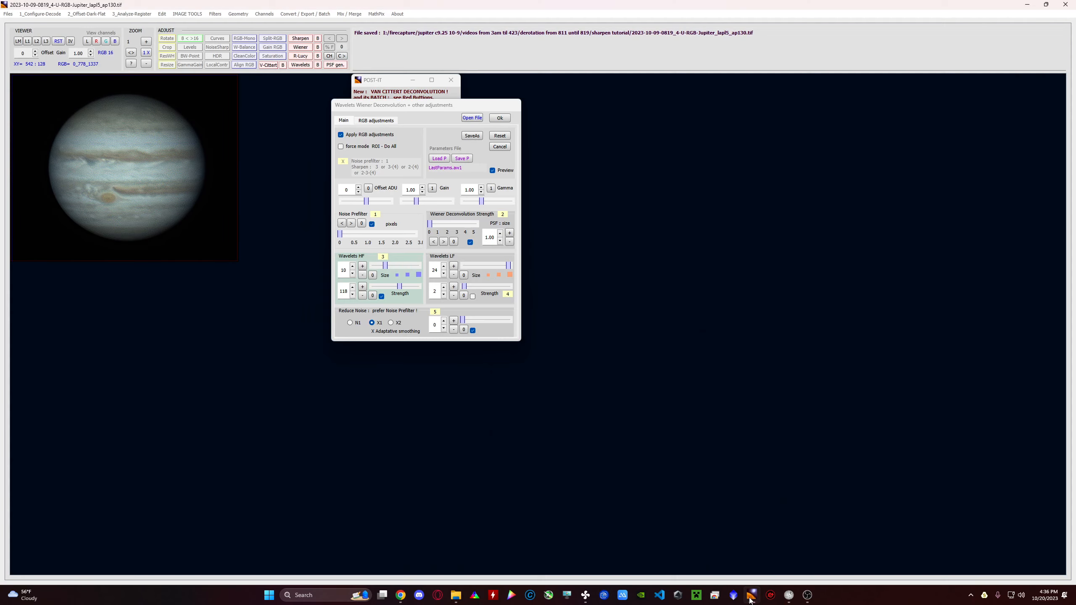
{"action": "left_click", "coordinate": [468, 118]}
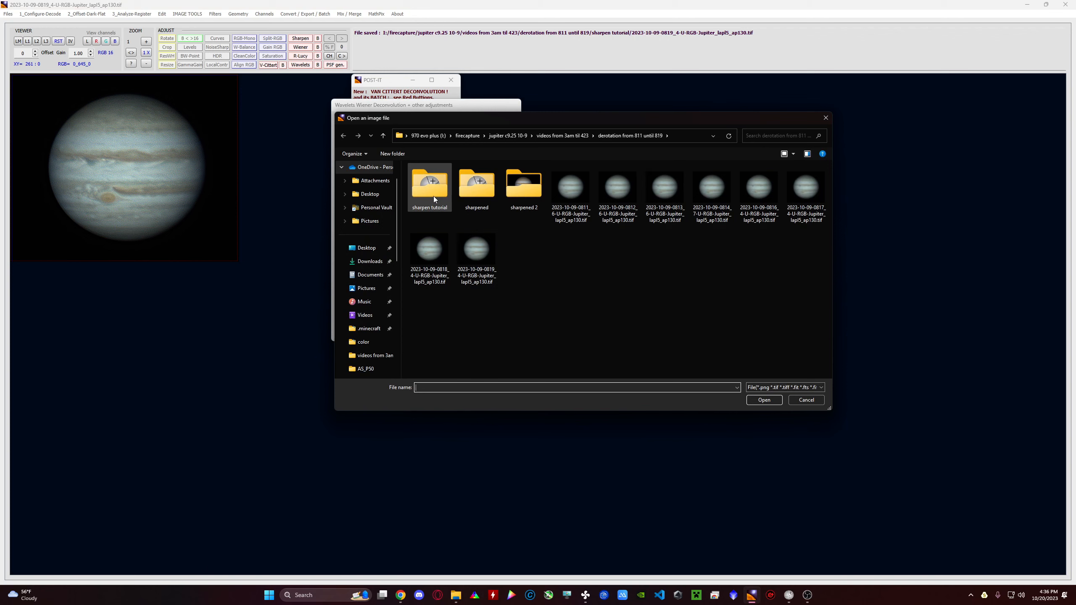
{"action": "double_click", "coordinate": [434, 195]}
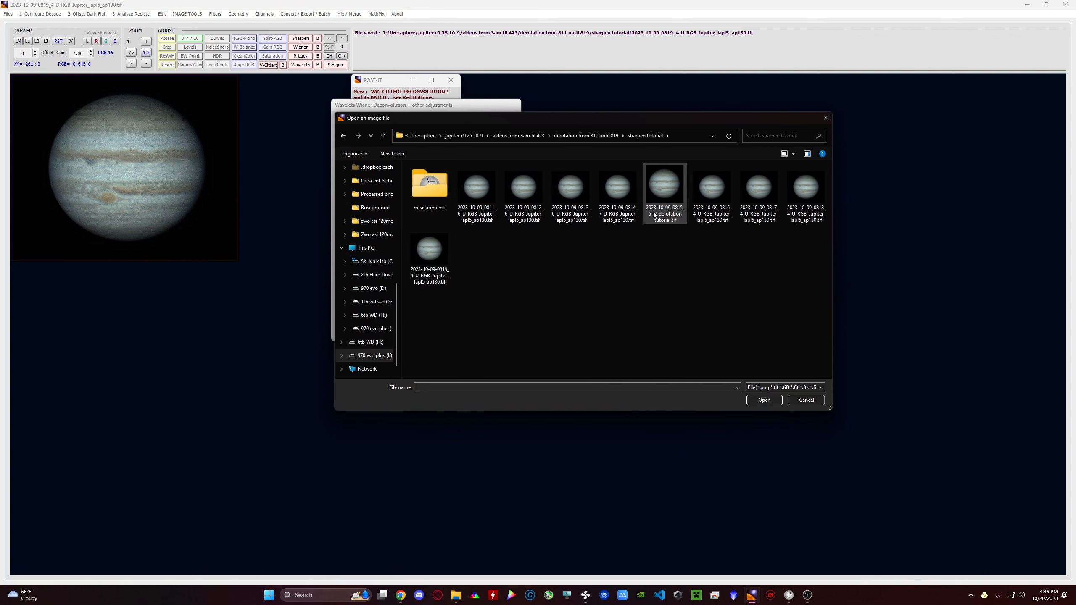
{"action": "double_click", "coordinate": [650, 180]}
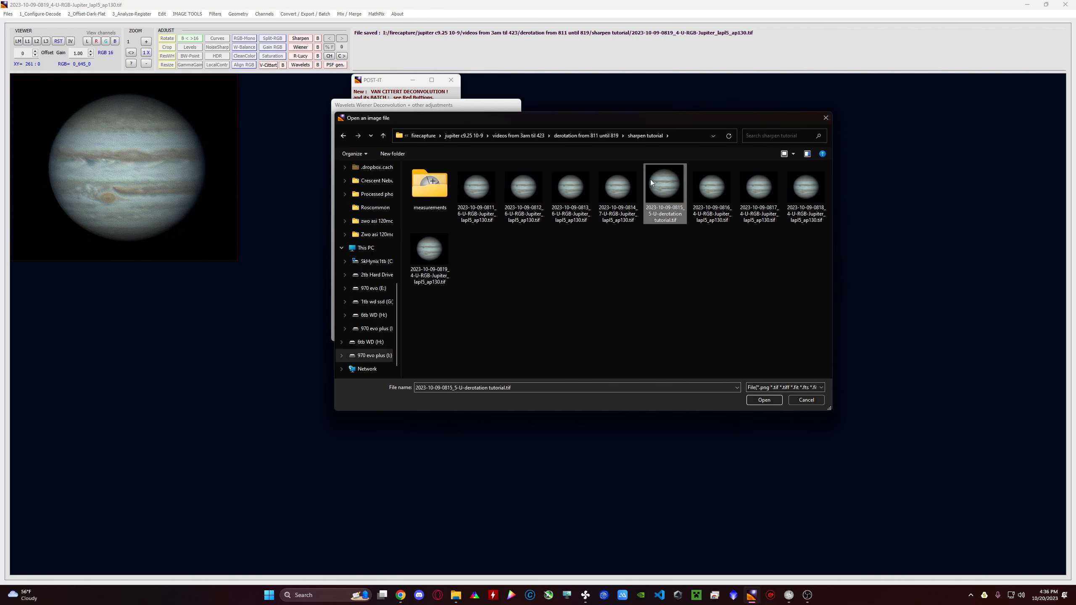
{"action": "left_click", "coordinate": [498, 147]}
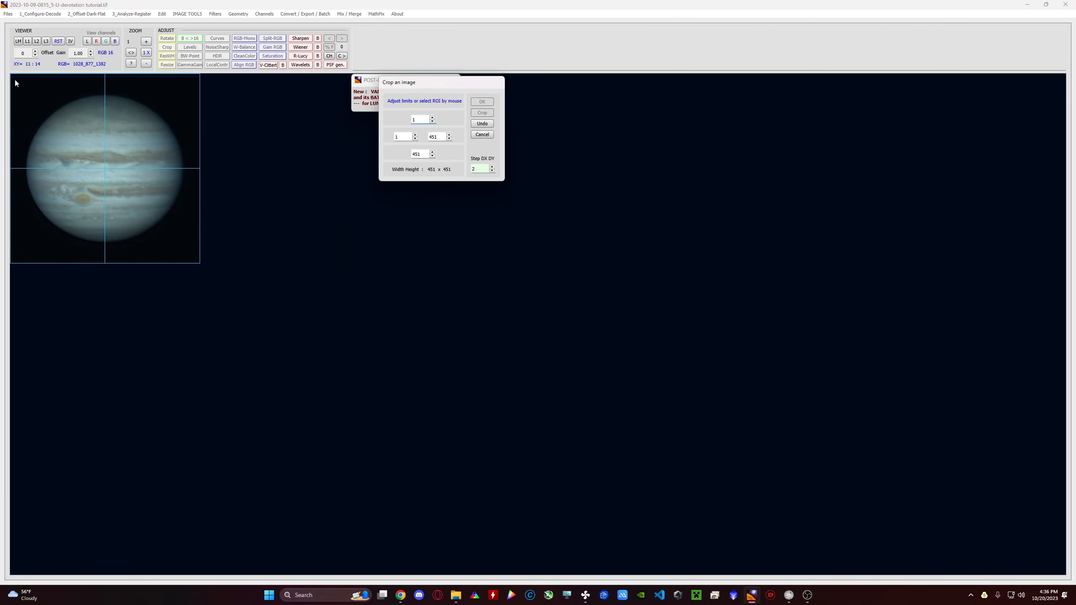
Crop the derotated image to about 440 x 429 pixels around Jupiter, trimming off the image borders
{"action": "scroll", "coordinate": [45, 98], "scroll_direction": "up", "scroll_amount": 1}
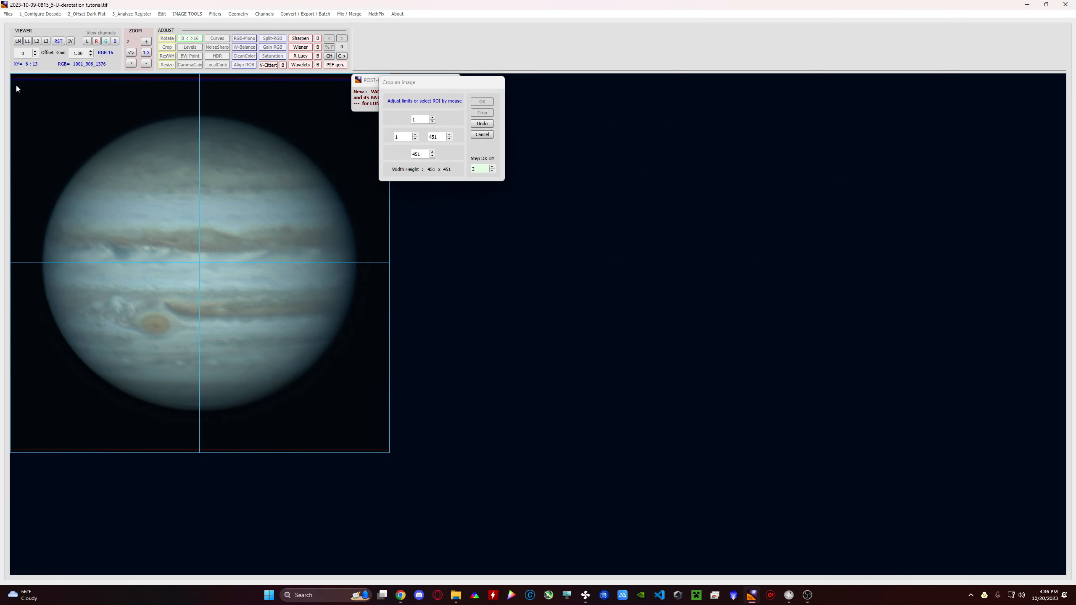
{"action": "left_click_drag", "start_coordinate": [16, 84], "coordinate": [386, 446]}
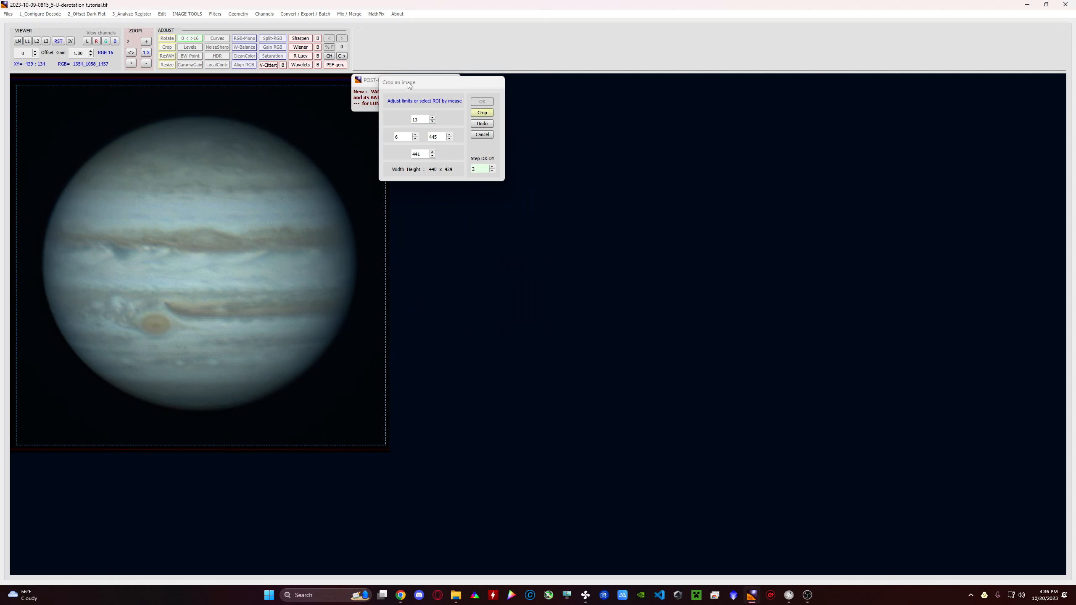
{"action": "left_click_drag", "start_coordinate": [408, 83], "coordinate": [872, 143]}
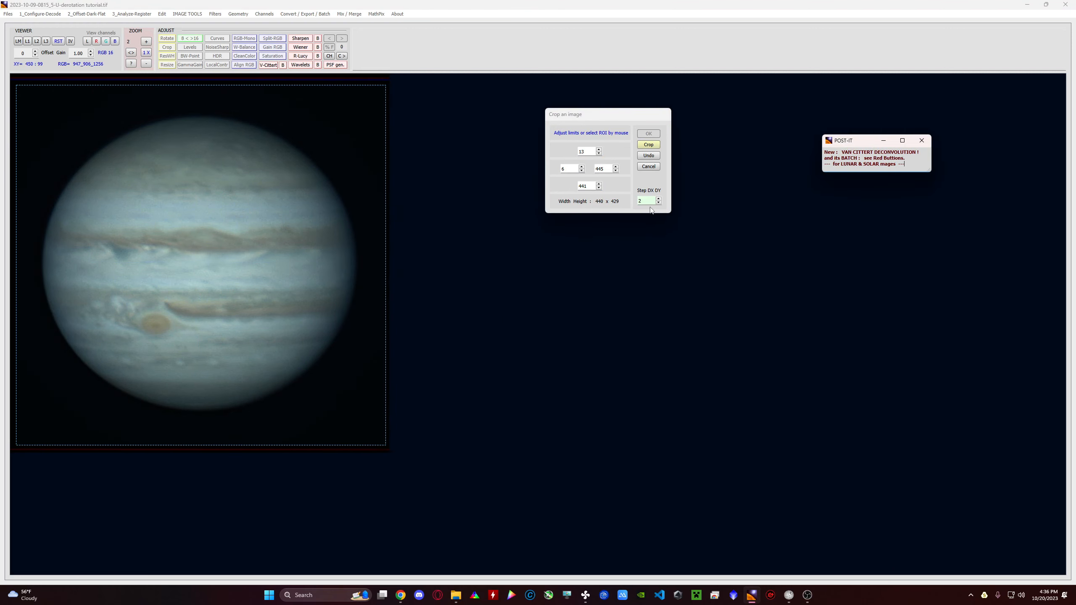
{"action": "left_click", "coordinate": [648, 144]}
{"action": "left_click", "coordinate": [648, 133]}
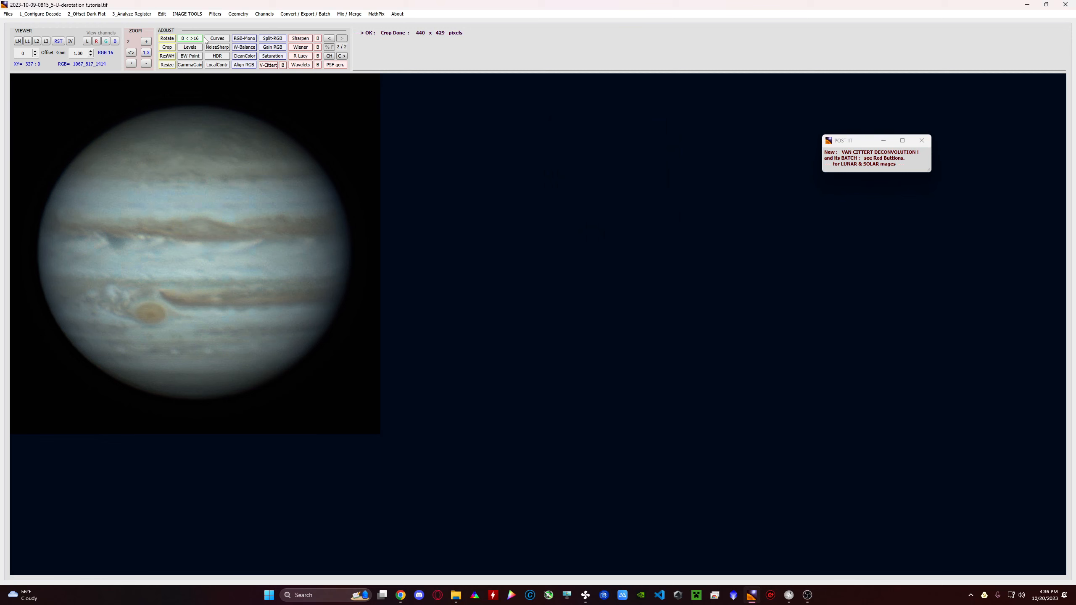
Apply automatic white balance at 90% strength, and align the RGB channels using a region around the whole planet
{"action": "left_click", "coordinate": [242, 47]}
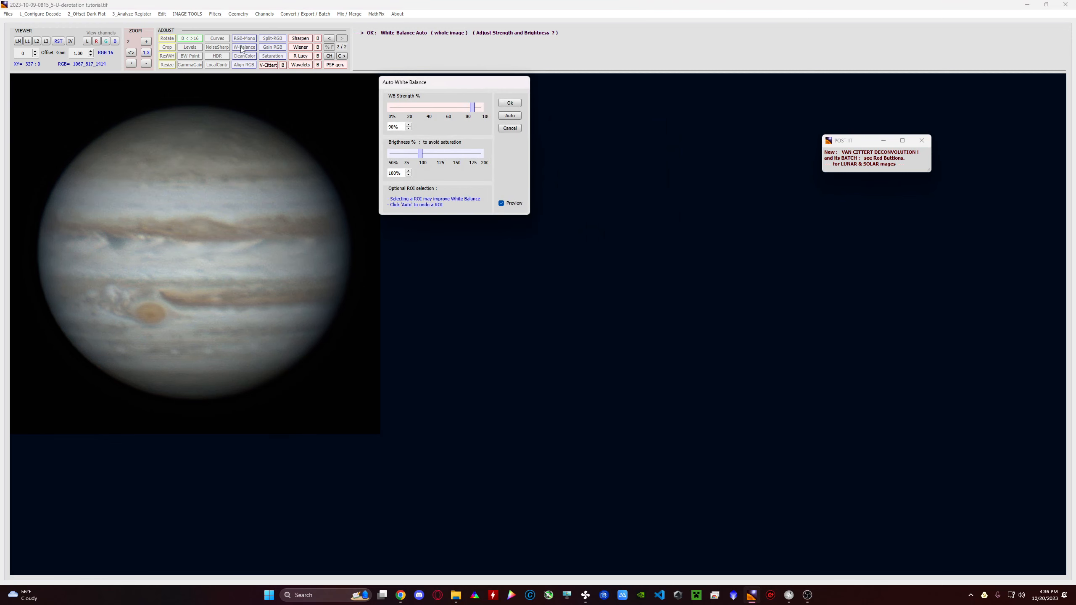
{"action": "left_click", "coordinate": [509, 103]}
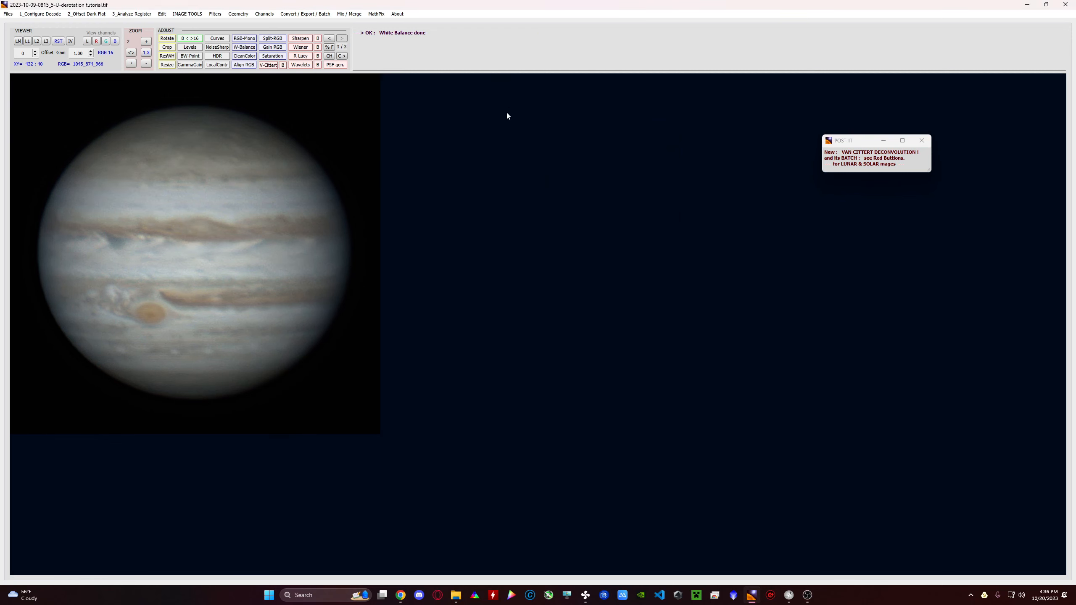
{"action": "left_click", "coordinate": [243, 64]}
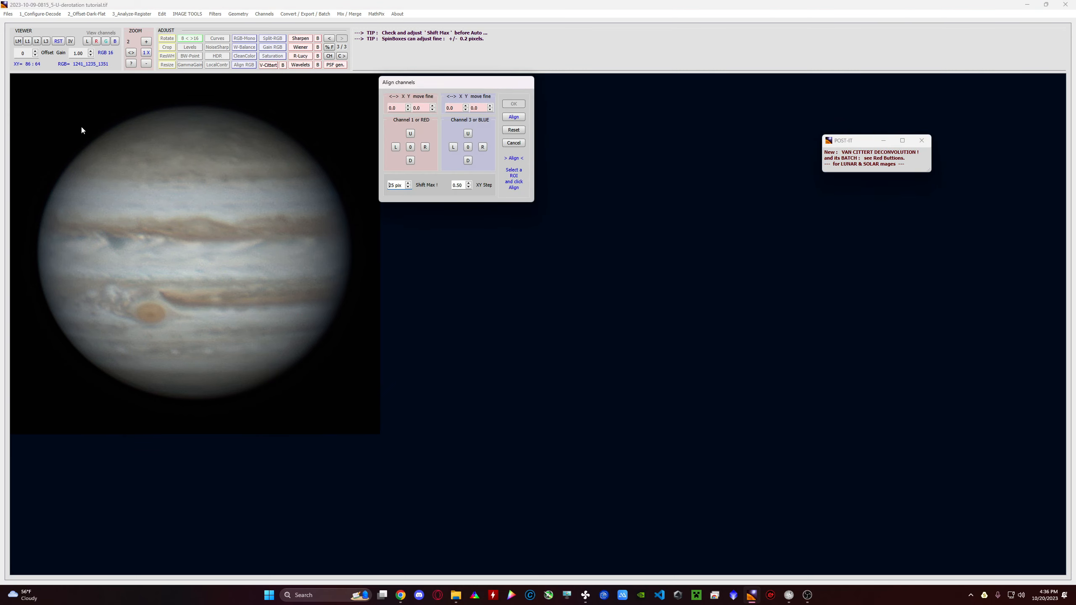
{"action": "left_click_drag", "start_coordinate": [17, 84], "coordinate": [361, 416]}
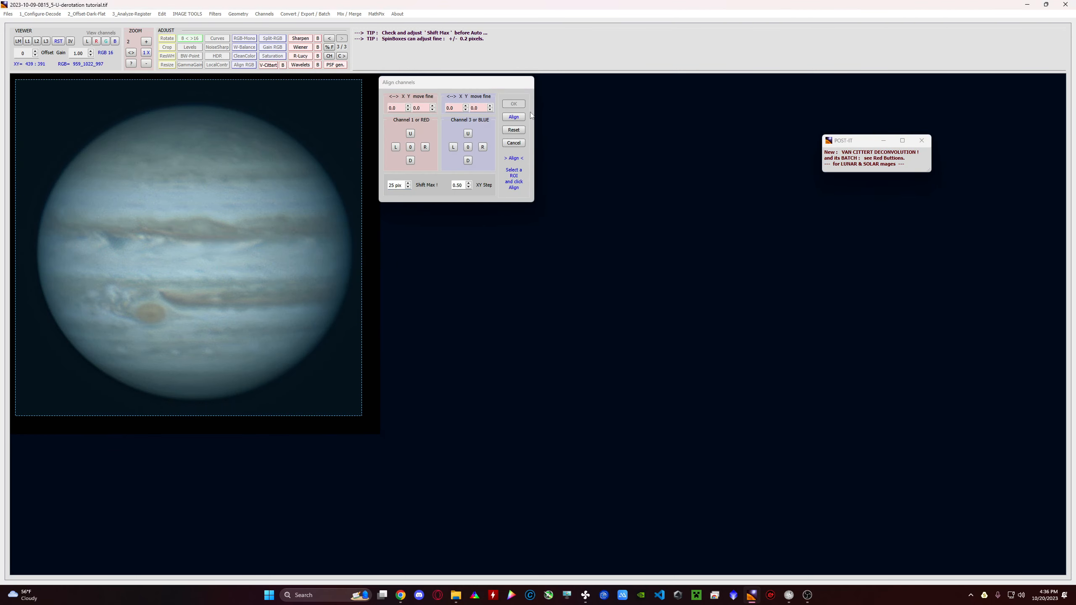
{"action": "left_click", "coordinate": [513, 116]}
{"action": "left_click", "coordinate": [513, 104]}
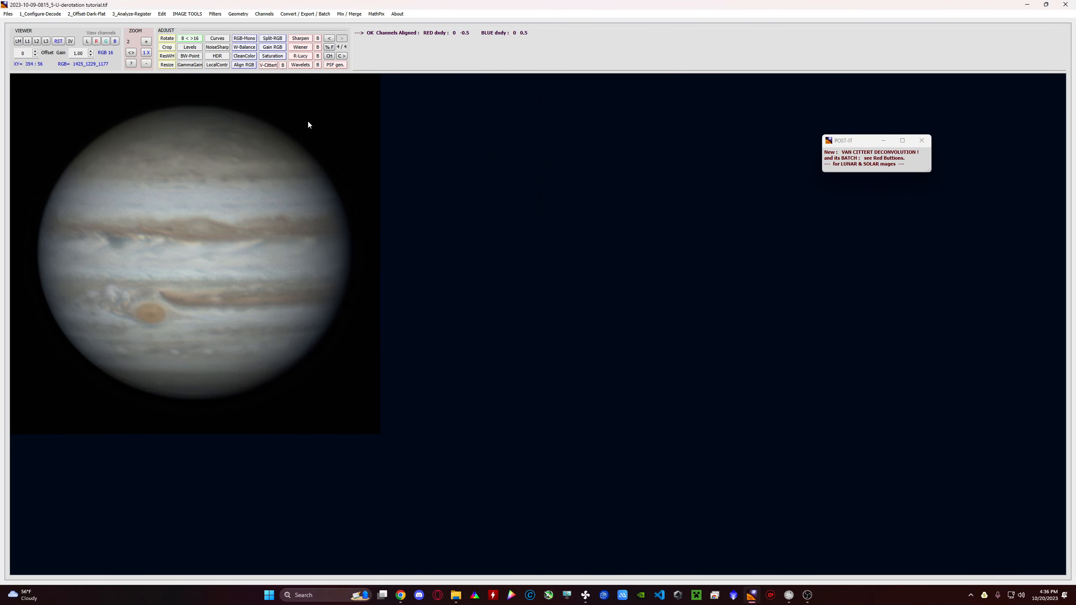
Start the Wavelets tool with reset parameters, clear the LF wavelets and noise prefilter checkboxes, and raise the noise prefilter slightly
{"action": "left_click", "coordinate": [300, 65]}
{"action": "left_click", "coordinate": [547, 113]}
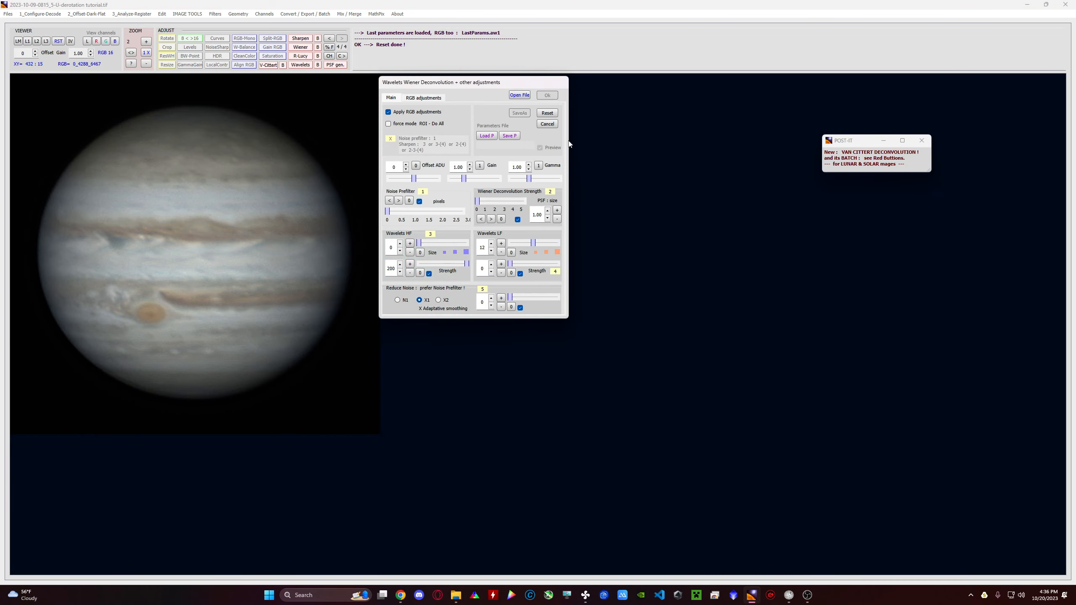
{"action": "left_click", "coordinate": [520, 274]}
{"action": "left_click", "coordinate": [420, 203]}
{"action": "left_click_drag", "start_coordinate": [388, 211], "coordinate": [398, 212]}
Set the HF wavelets to size 2 and strength 14, and raise the noise prefilter slightly
{"action": "left_click_drag", "start_coordinate": [468, 264], "coordinate": [423, 265]}
{"action": "left_click", "coordinate": [399, 245]}
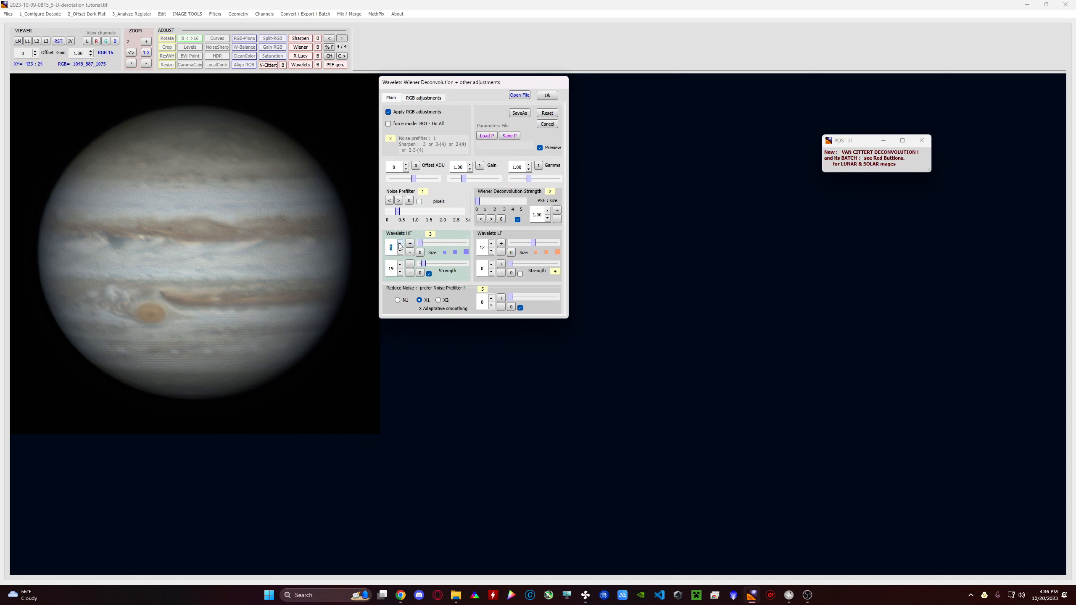
{"action": "double_click", "coordinate": [391, 248]}
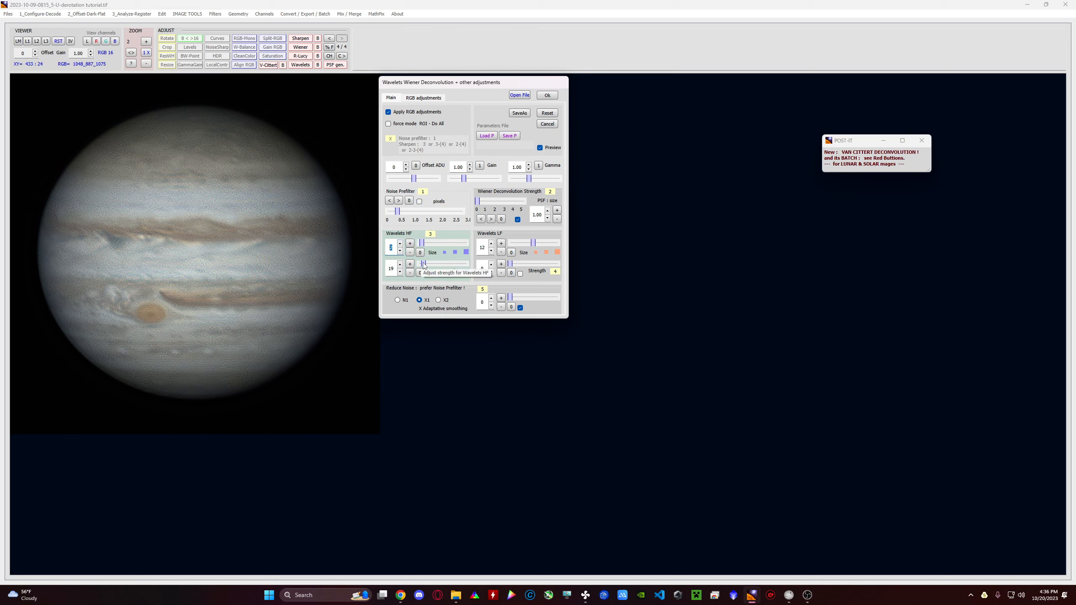
{"action": "left_click_drag", "start_coordinate": [422, 263], "coordinate": [422, 263]}
{"action": "left_click", "coordinate": [398, 201]}
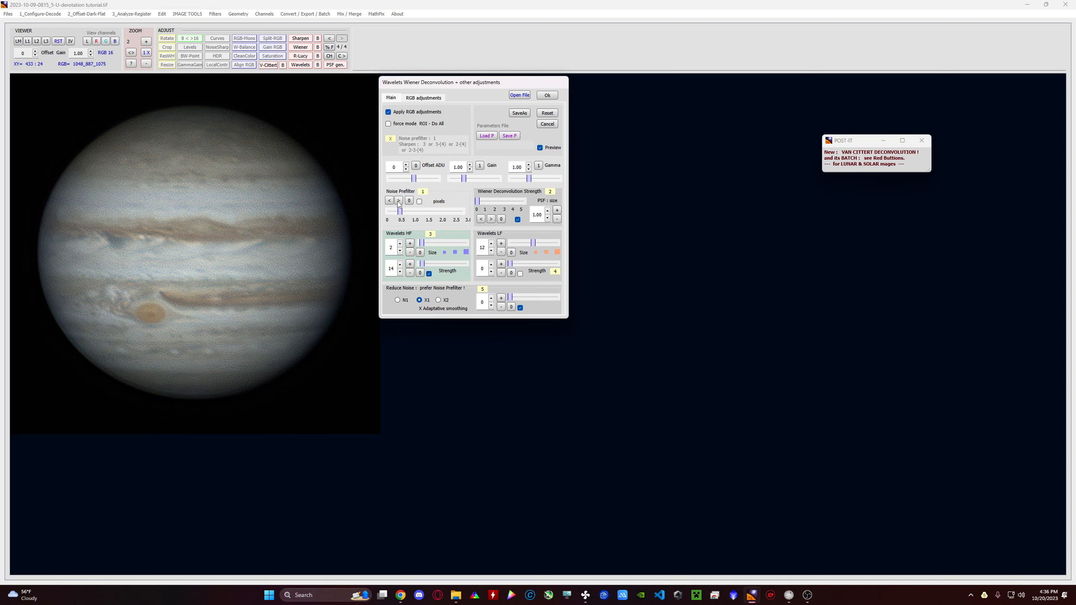
{"action": "left_click", "coordinate": [398, 201]}
{"action": "left_click_drag", "start_coordinate": [437, 87], "coordinate": [485, 92]}
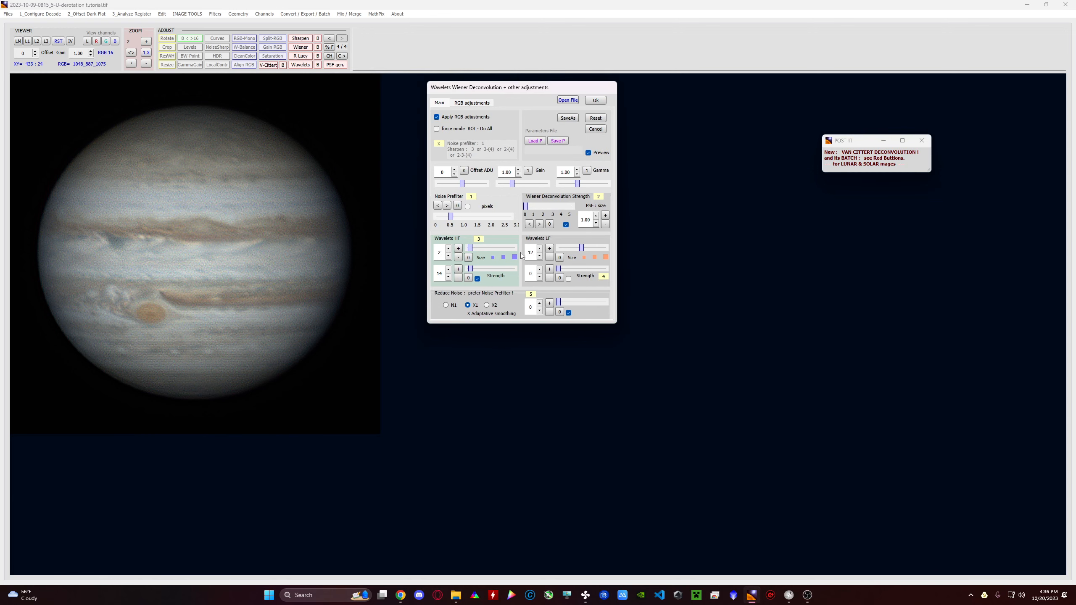
Lower the HF wavelets strength to 4 and compare the sharpened preview with the unprocessed image
{"action": "left_click", "coordinate": [588, 152]}
{"action": "left_click_drag", "start_coordinate": [470, 270], "coordinate": [468, 271]}
{"action": "left_click", "coordinate": [589, 153]}
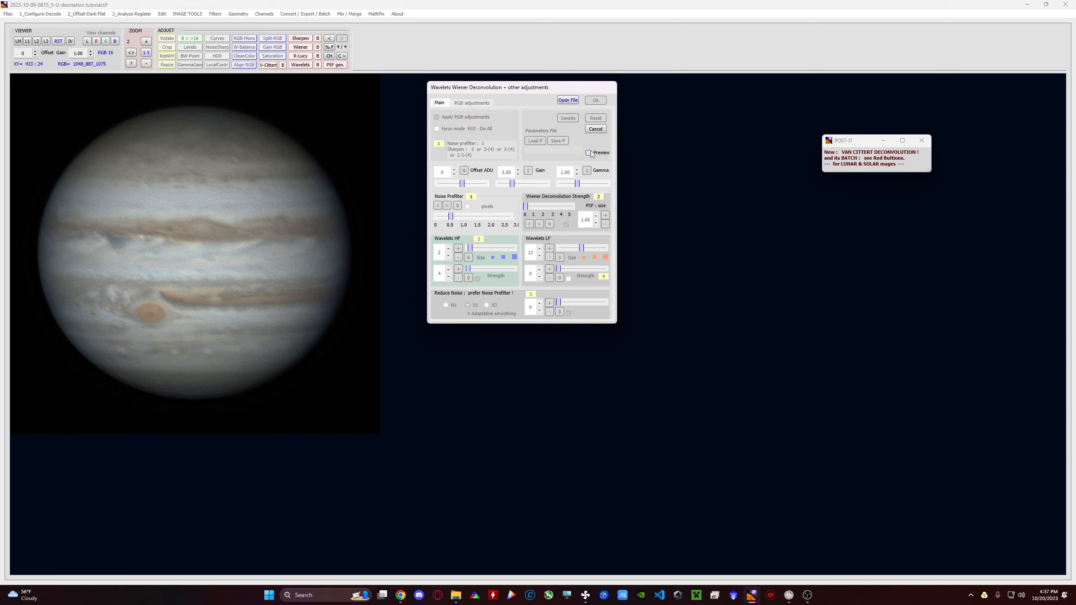
Try the HF wavelets at size 15 with strength 4, and at size 1 with strength 98, comparing the preview with the original
{"action": "left_click_drag", "start_coordinate": [469, 249], "coordinate": [488, 248]}
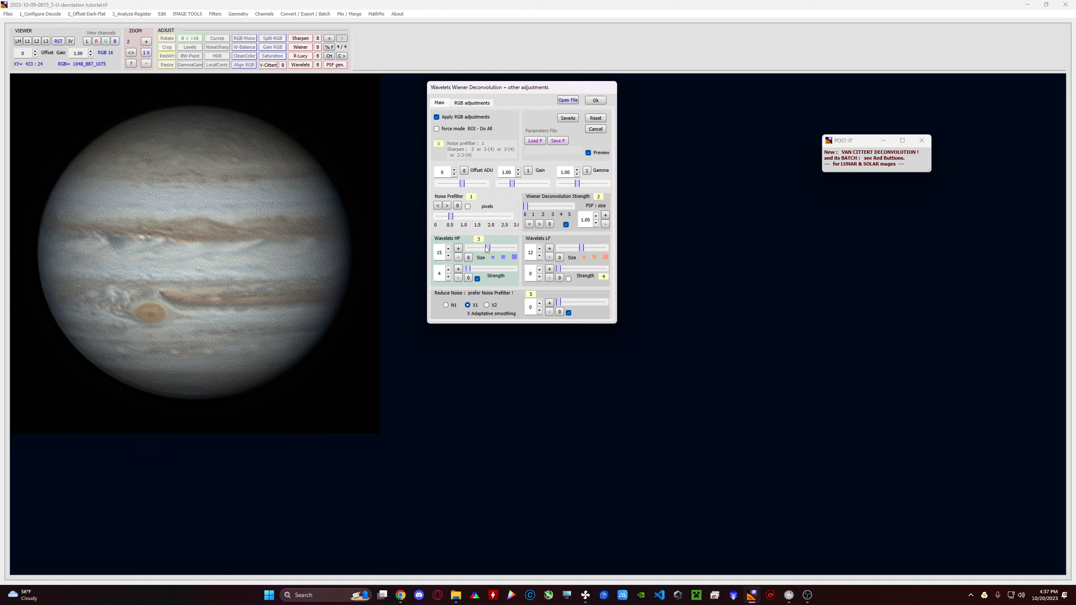
{"action": "left_click", "coordinate": [448, 278]}
{"action": "left_click_drag", "start_coordinate": [488, 249], "coordinate": [484, 249]}
{"action": "left_click", "coordinate": [590, 152]}
{"action": "left_click", "coordinate": [590, 153]}
{"action": "left_click_drag", "start_coordinate": [486, 250], "coordinate": [491, 271]}
{"action": "left_click", "coordinate": [448, 249]}
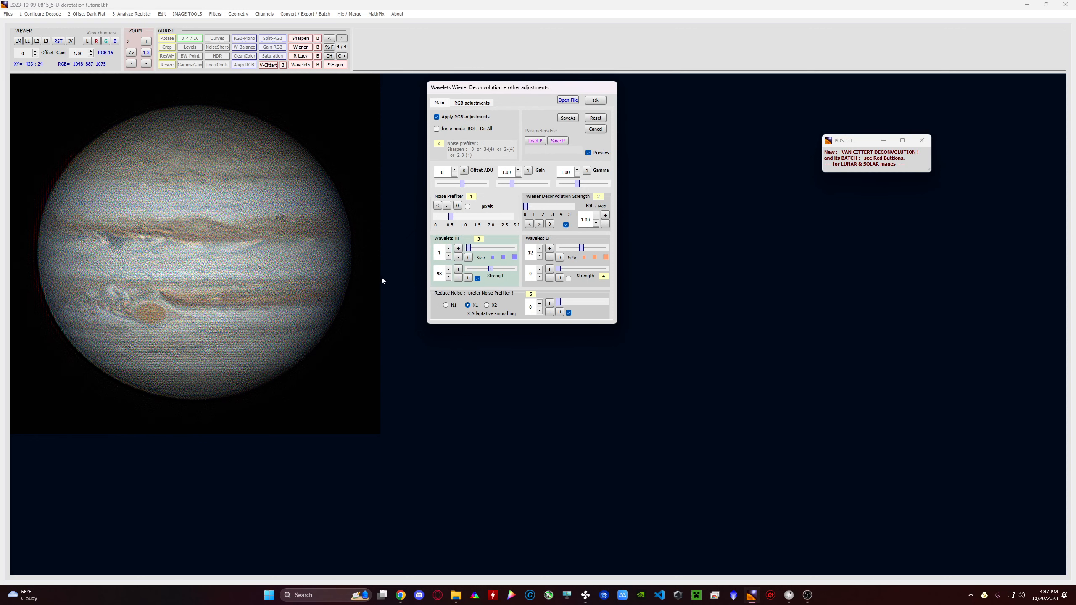
Reset all wavelets parameters, lower the HF strength to 84, and raise the noise prefilter to about 0.5 pixels
{"action": "left_click", "coordinate": [595, 118]}
{"action": "left_click_drag", "start_coordinate": [468, 250], "coordinate": [485, 251]}
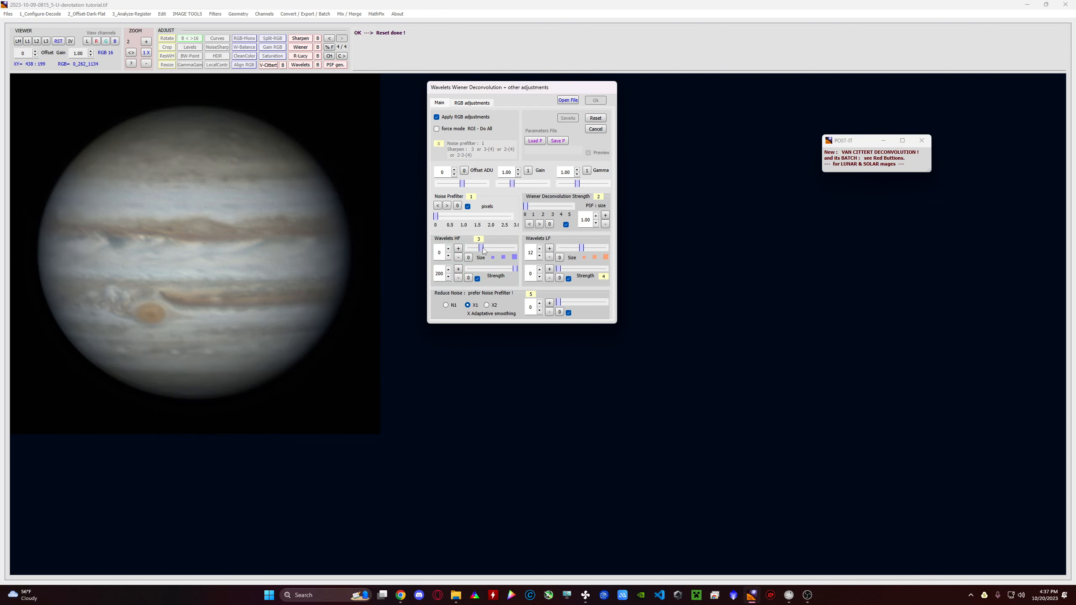
{"action": "left_click", "coordinate": [603, 119]}
{"action": "left_click_drag", "start_coordinate": [514, 269], "coordinate": [487, 270]}
{"action": "left_click", "coordinate": [446, 206]}
{"action": "left_click", "coordinate": [447, 207]}
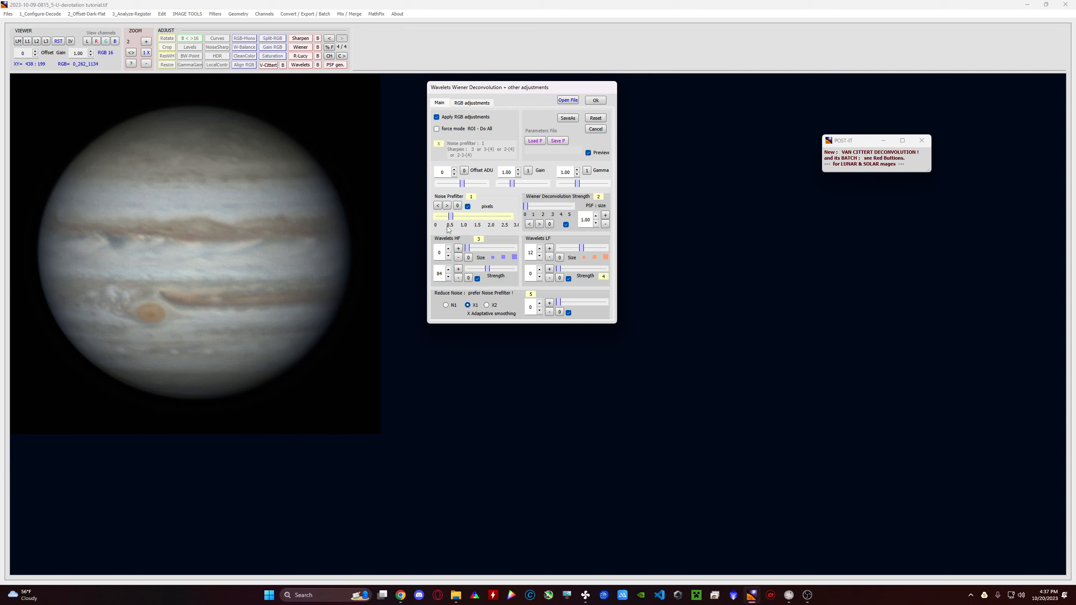
Set the HF wavelets to size 3 and strength 32, and apply the sharpening to the image
{"action": "left_click", "coordinate": [469, 251]}
{"action": "left_click_drag", "start_coordinate": [470, 250], "coordinate": [483, 273]}
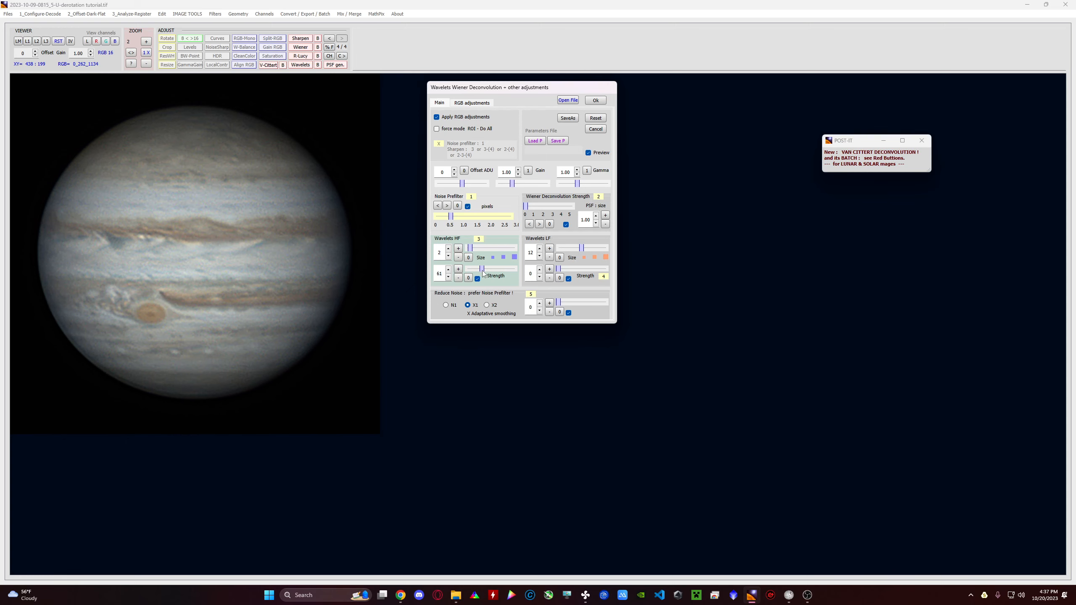
{"action": "left_click", "coordinate": [448, 249]}
{"action": "left_click_drag", "start_coordinate": [482, 269], "coordinate": [477, 272]}
{"action": "left_click_drag", "start_coordinate": [475, 269], "coordinate": [479, 271]}
{"action": "left_click_drag", "start_coordinate": [478, 270], "coordinate": [476, 271]}
{"action": "left_click", "coordinate": [595, 100]}
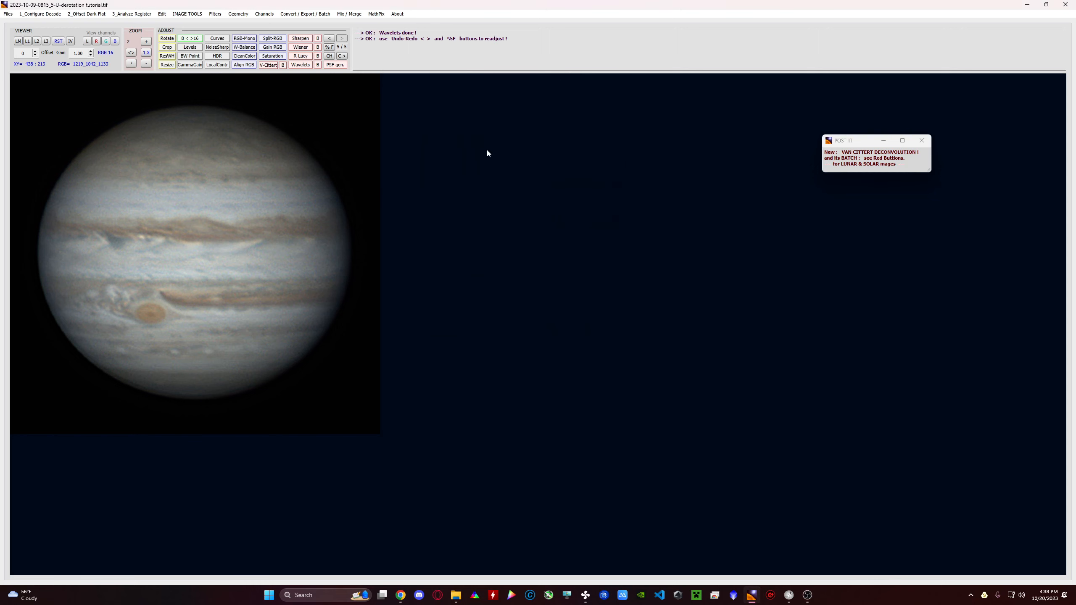
Start the Wavelets tool again, switch off the HF wavelets, and reset the noise prefilter to 0
{"action": "left_click", "coordinate": [298, 65]}
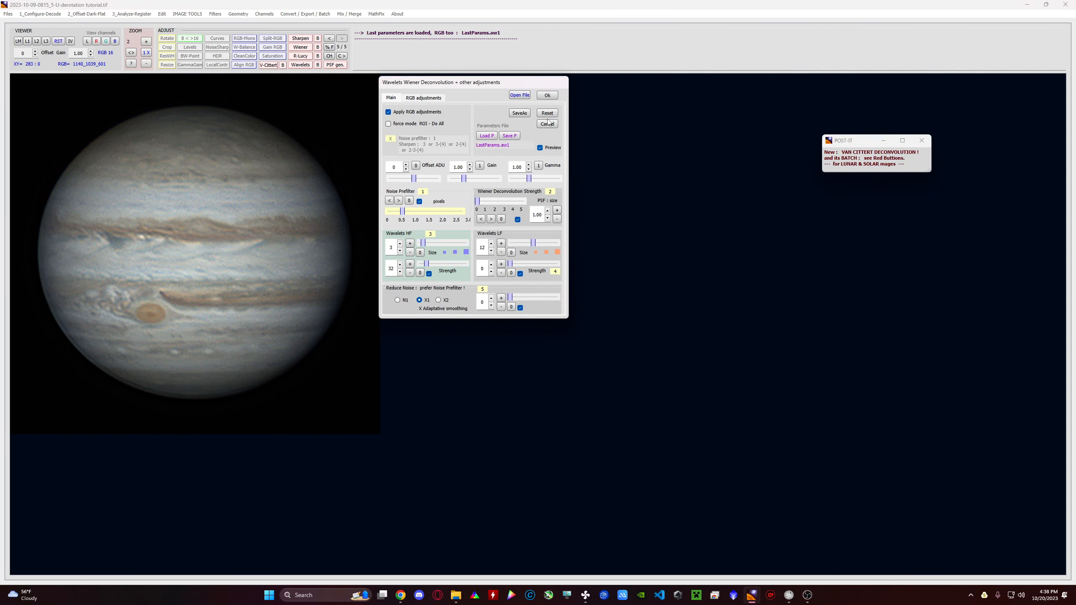
{"action": "left_click", "coordinate": [428, 274]}
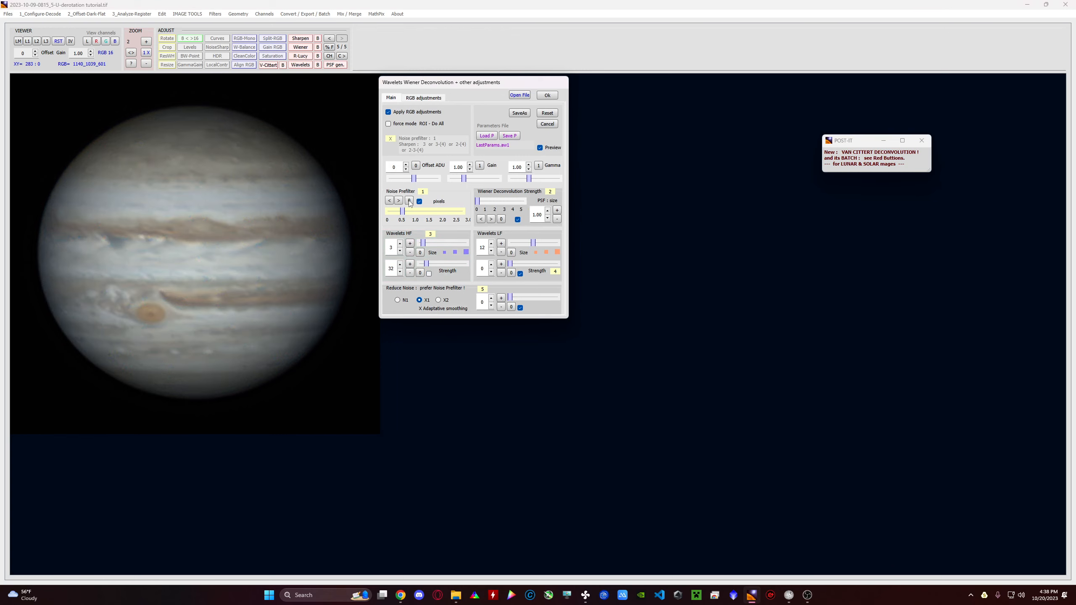
{"action": "left_click", "coordinate": [409, 201]}
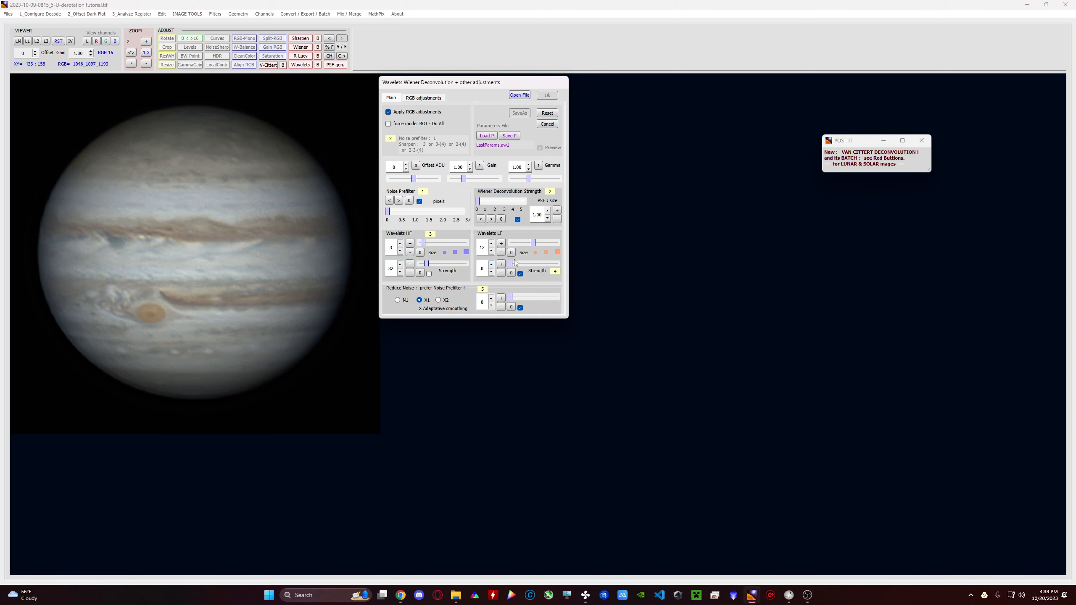
Set the HF wavelets size to 10 and the LF wavelets to size 21 and strength 3
{"action": "left_click_drag", "start_coordinate": [534, 243], "coordinate": [570, 245]}
{"action": "mouse_move", "coordinate": [430, 240]}
{"action": "left_mouse_down"}
{"action": "mouse_move", "coordinate": [474, 245]}
{"action": "mouse_move", "coordinate": [432, 246]}
{"action": "left_mouse_up"}
{"action": "left_click_drag", "start_coordinate": [558, 243], "coordinate": [548, 242]}
{"action": "left_click", "coordinate": [491, 265]}
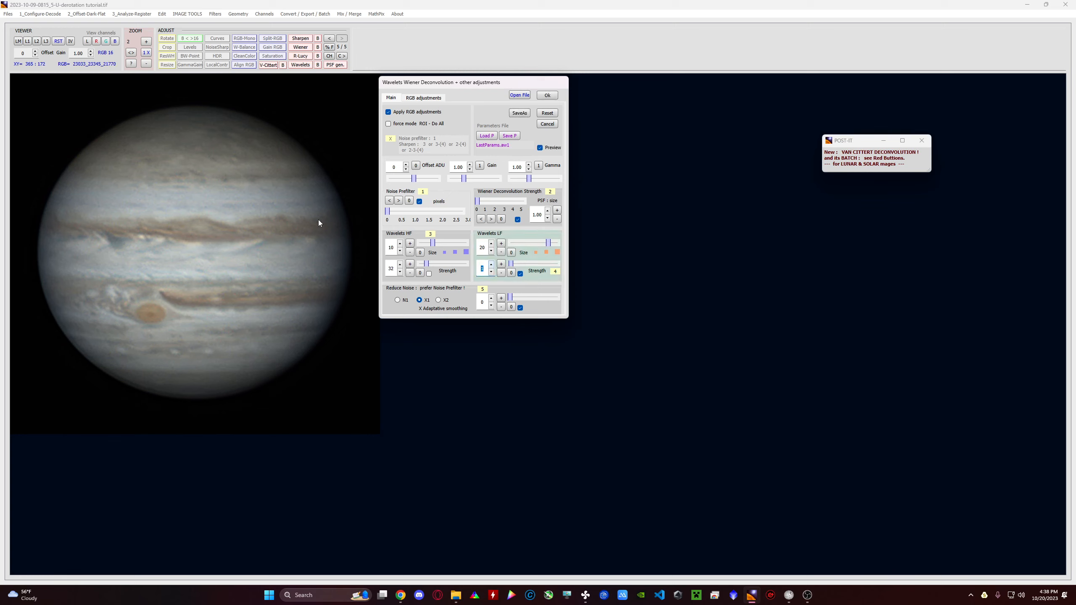
{"action": "left_click", "coordinate": [540, 147]}
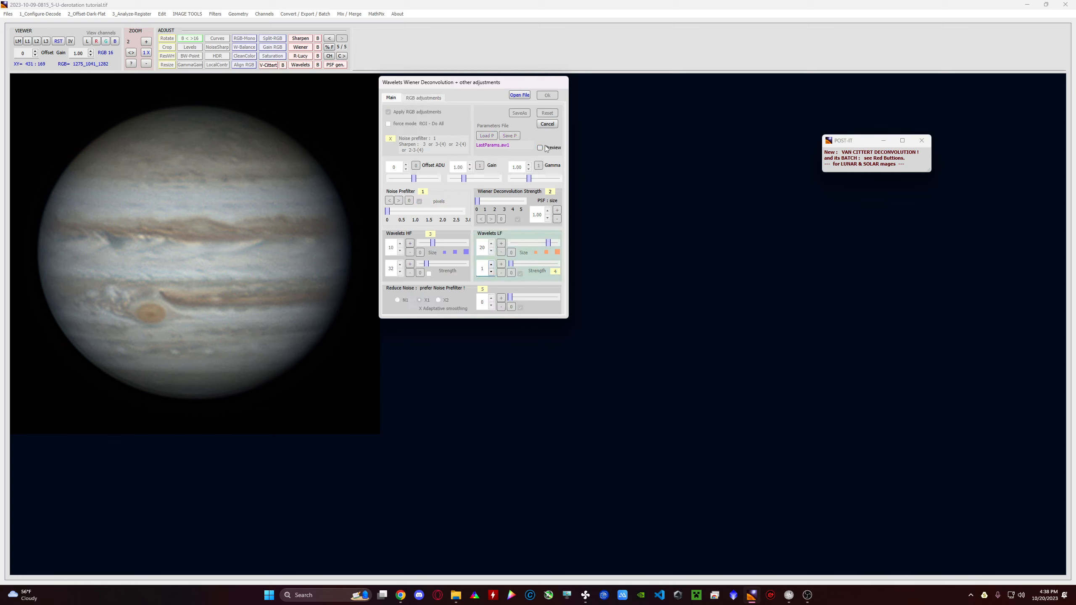
{"action": "left_click_drag", "start_coordinate": [548, 244], "coordinate": [548, 243]}
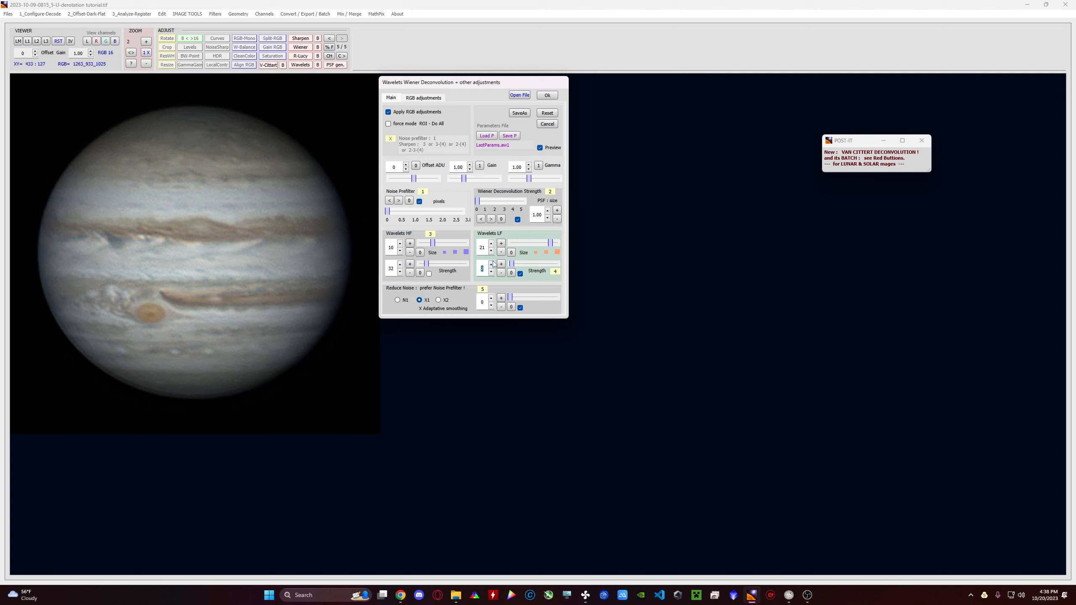
{"action": "left_click_drag", "start_coordinate": [508, 85], "coordinate": [608, 90]}
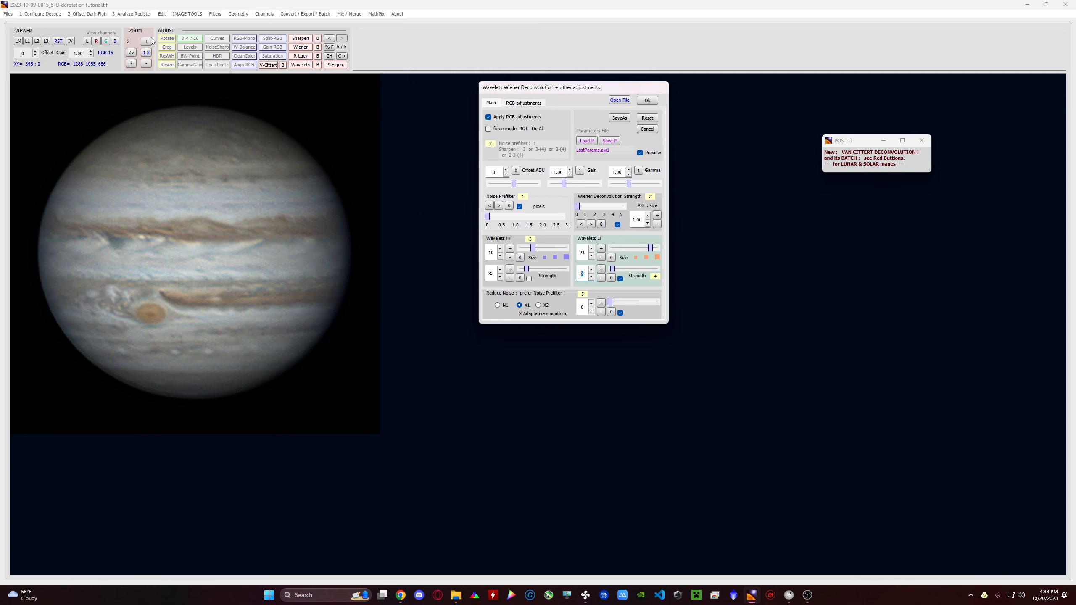
Reduce the LF wavelets to size 18 and strength 1, checking Jupiter at a smaller zoom
{"action": "left_click", "coordinate": [147, 63]}
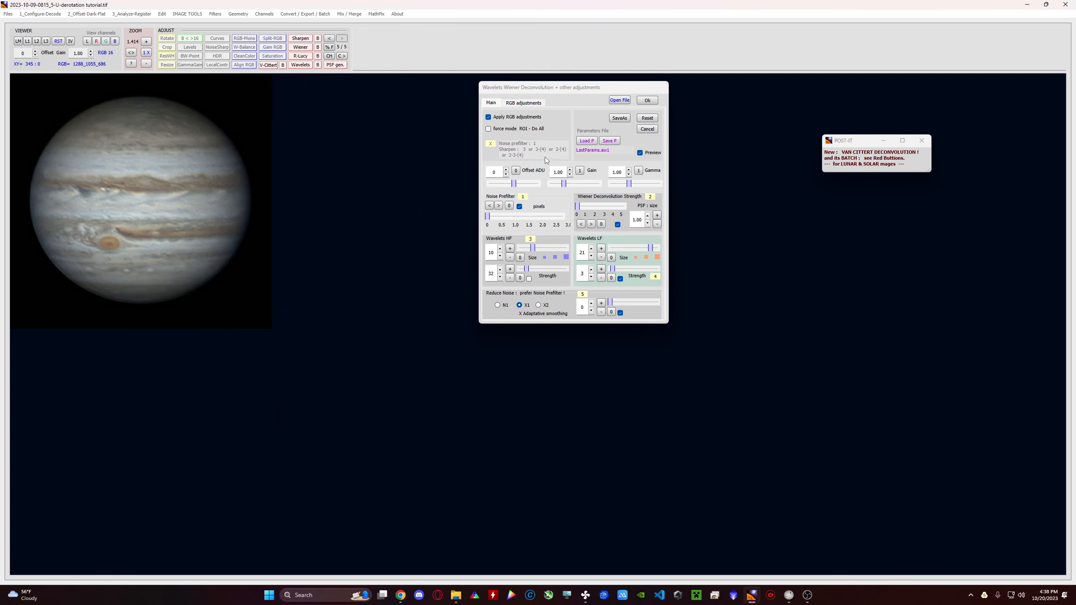
{"action": "left_click", "coordinate": [651, 246]}
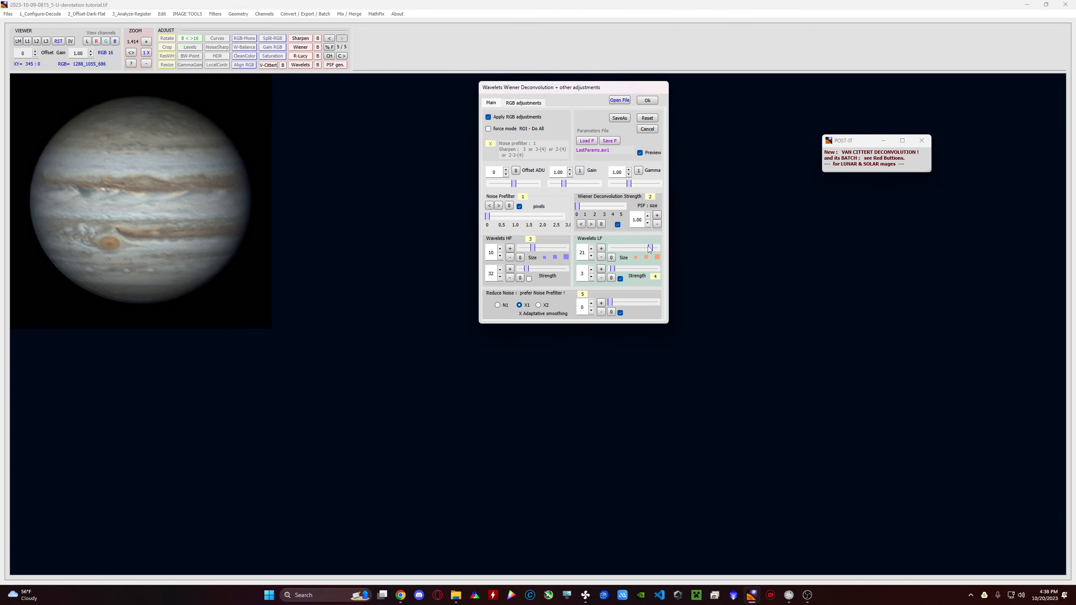
{"action": "left_click_drag", "start_coordinate": [651, 249], "coordinate": [646, 249]}
{"action": "left_click", "coordinate": [592, 275]}
{"action": "left_click", "coordinate": [145, 43]}
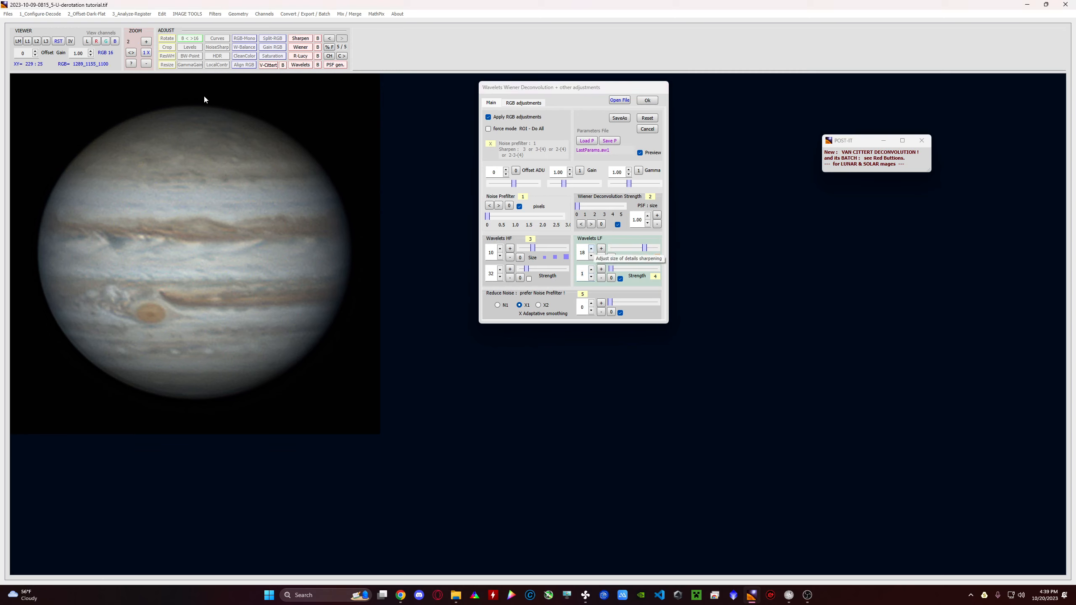
{"action": "left_click_drag", "start_coordinate": [645, 248], "coordinate": [646, 247]}
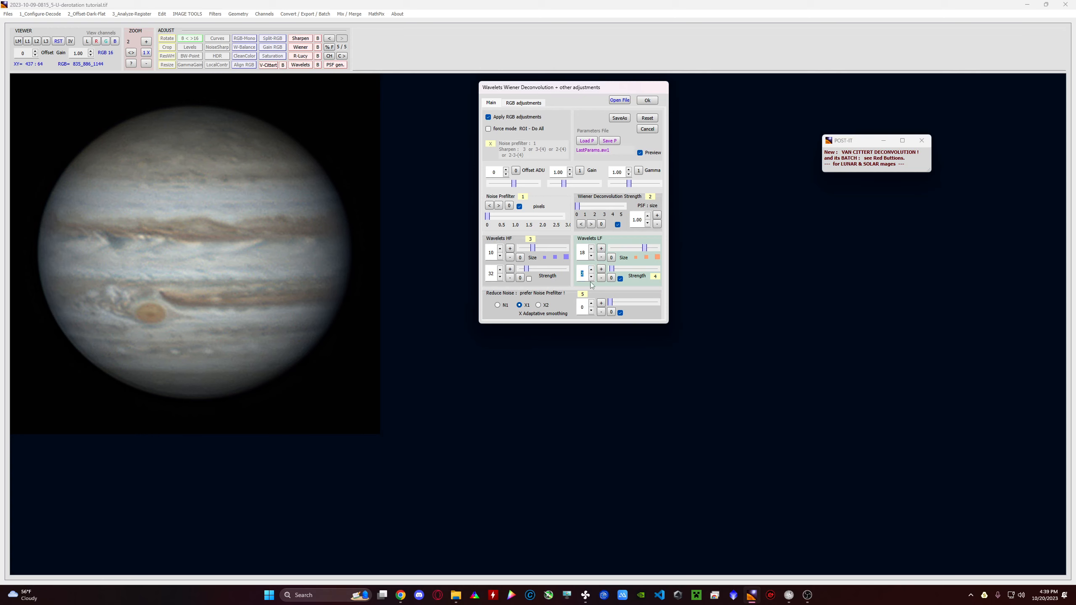
Raise the noise prefilter by one small increment and switch the HF wavelets back on
{"action": "left_click", "coordinate": [499, 206]}
{"action": "left_click", "coordinate": [499, 206]}
{"action": "left_click", "coordinate": [489, 206]}
{"action": "left_click", "coordinate": [489, 206]}
{"action": "left_click", "coordinate": [498, 206]}
{"action": "left_click", "coordinate": [529, 279]}
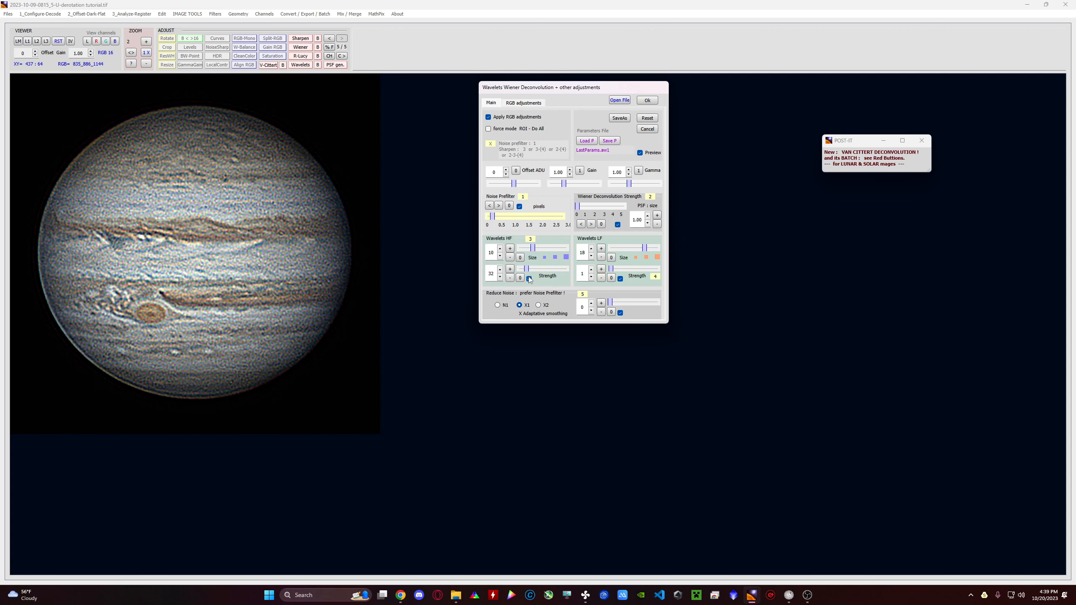
{"action": "left_click", "coordinate": [529, 278]}
{"action": "left_click", "coordinate": [529, 279]}
Lower the HF wavelets to size 3 and strength 12, fine-tune both, and compare the preview with the unprocessed image
{"action": "left_click", "coordinate": [527, 249]}
{"action": "left_click_drag", "start_coordinate": [527, 250], "coordinate": [523, 267]}
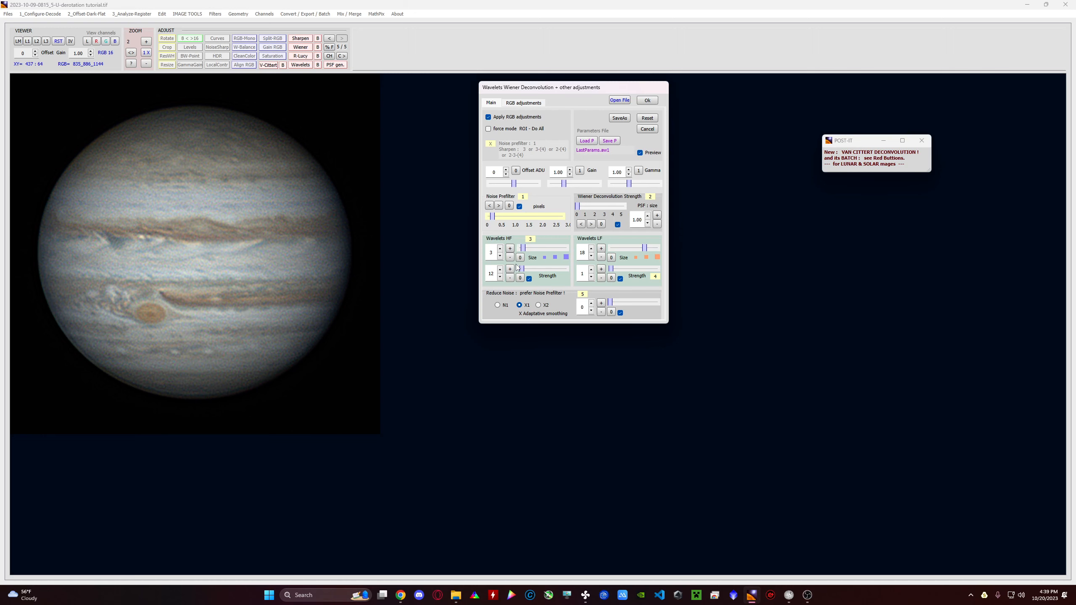
{"action": "left_click", "coordinate": [500, 256]}
{"action": "left_click_drag", "start_coordinate": [522, 268], "coordinate": [522, 271]}
{"action": "left_click", "coordinate": [640, 153]}
{"action": "left_click", "coordinate": [640, 152]}
Raise the noise prefilter slightly more and apply the second wavelets pass to the image
{"action": "left_click", "coordinate": [498, 206]}
{"action": "left_click", "coordinate": [498, 207]}
{"action": "left_click", "coordinate": [641, 152]}
{"action": "left_click", "coordinate": [653, 100]}
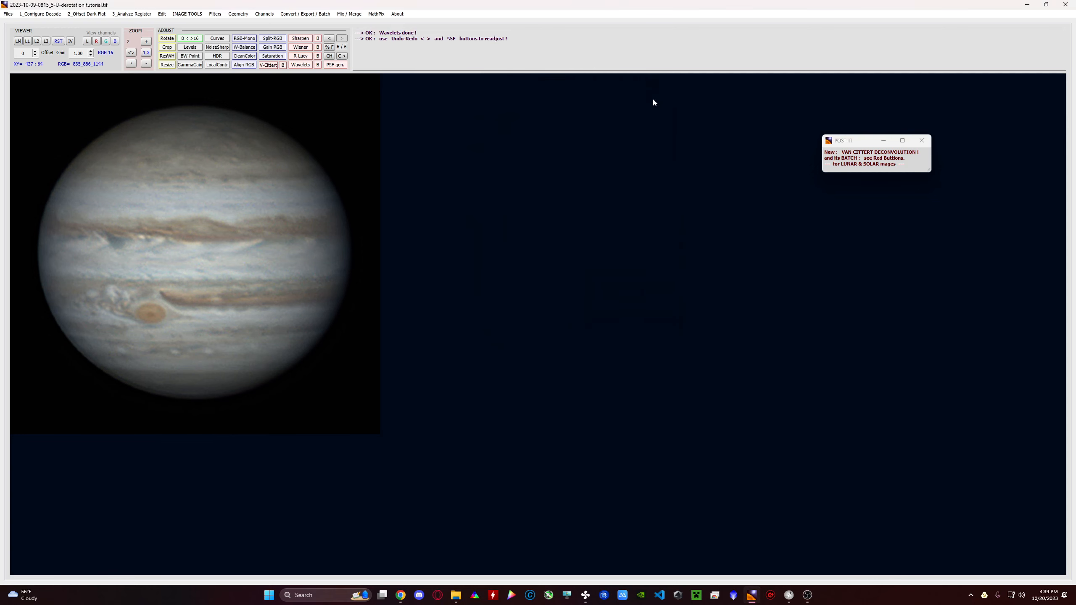
Boost the image's color saturation to 18 with a color noise prefilter of 1.1 pixels
{"action": "left_click", "coordinate": [146, 63]}
{"action": "left_click", "coordinate": [272, 56]}
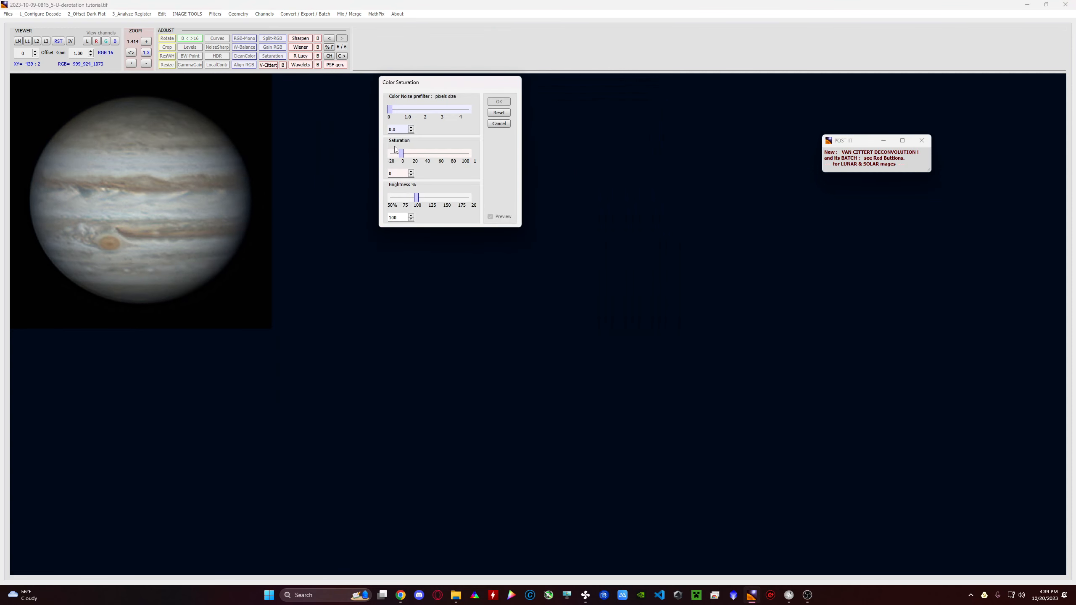
{"action": "left_click_drag", "start_coordinate": [401, 154], "coordinate": [413, 156]}
{"action": "left_click_drag", "start_coordinate": [390, 109], "coordinate": [408, 111]}
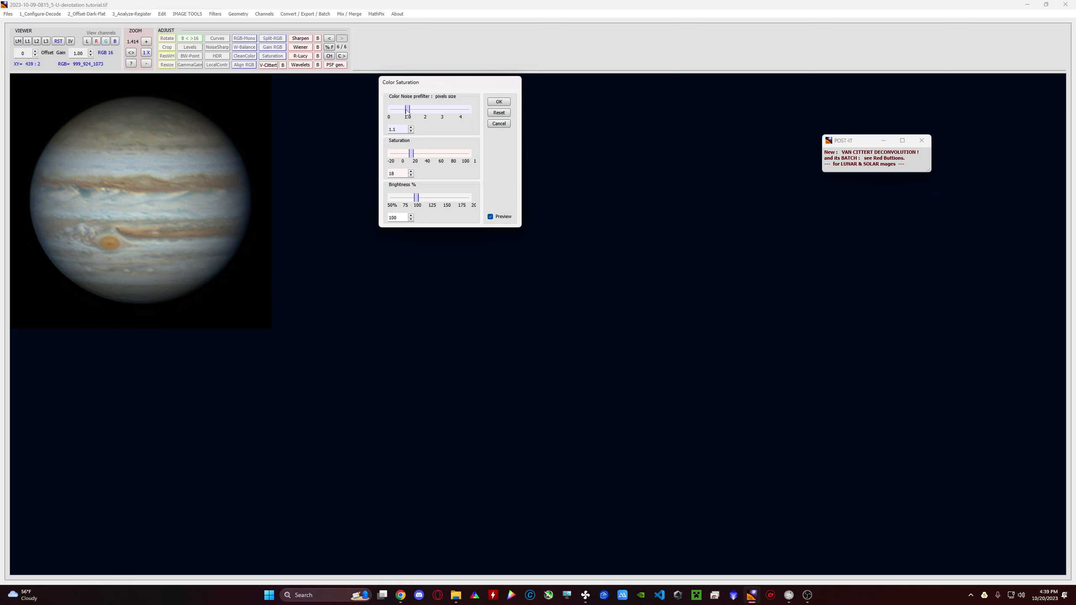